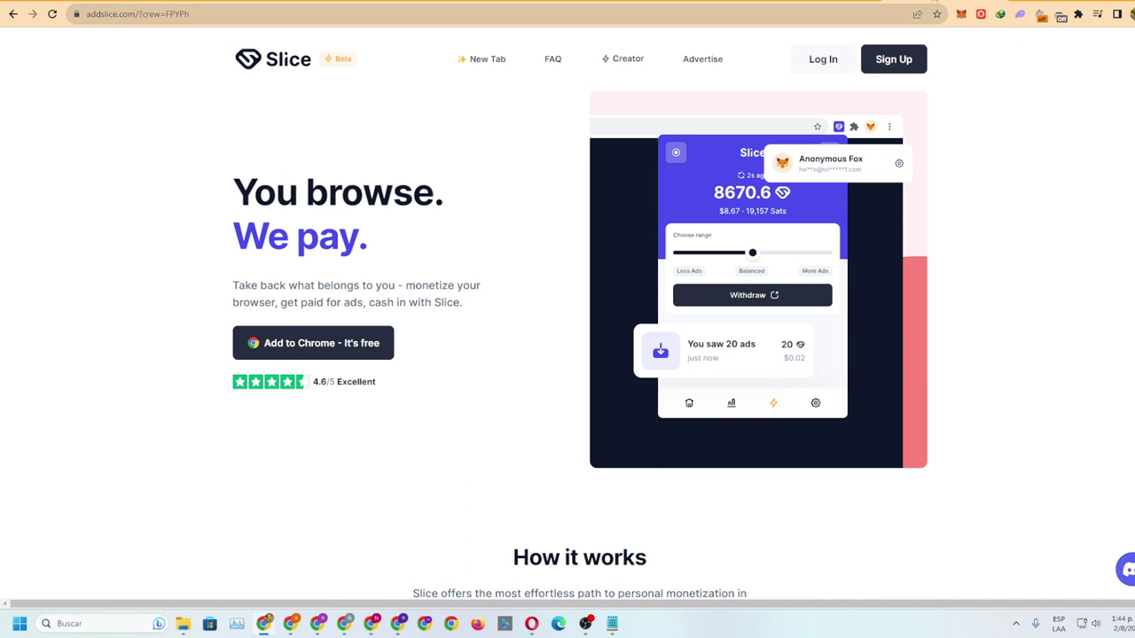
# Get from the Slice landing page to the create-account form
pyautogui.click(1078, 14)
pyautogui.click(953, 94)
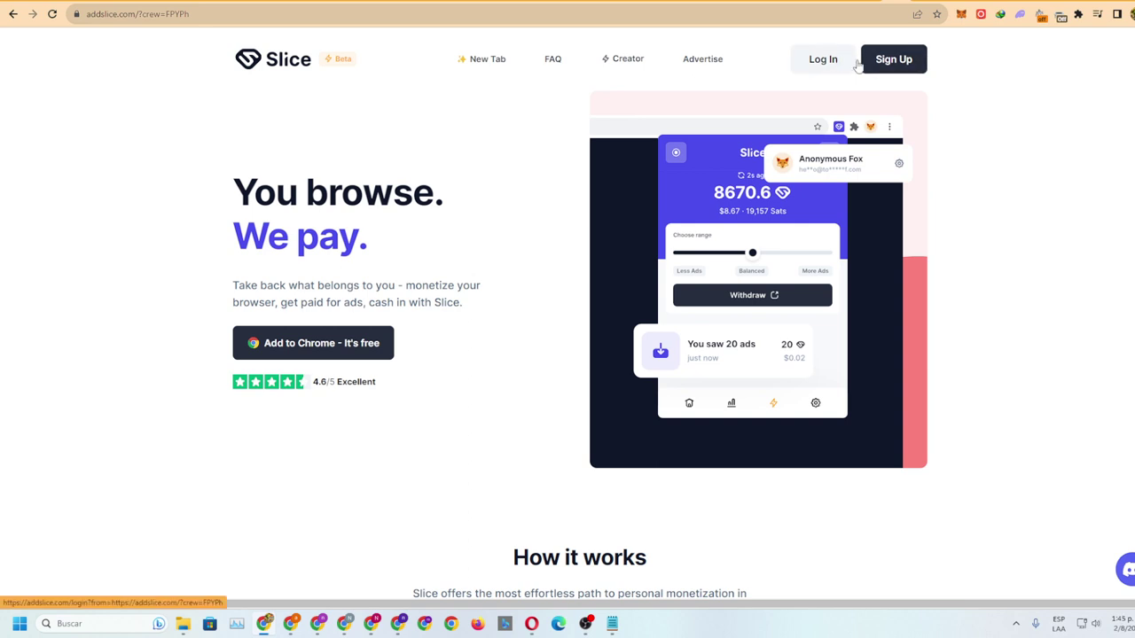
pyautogui.click(893, 59)
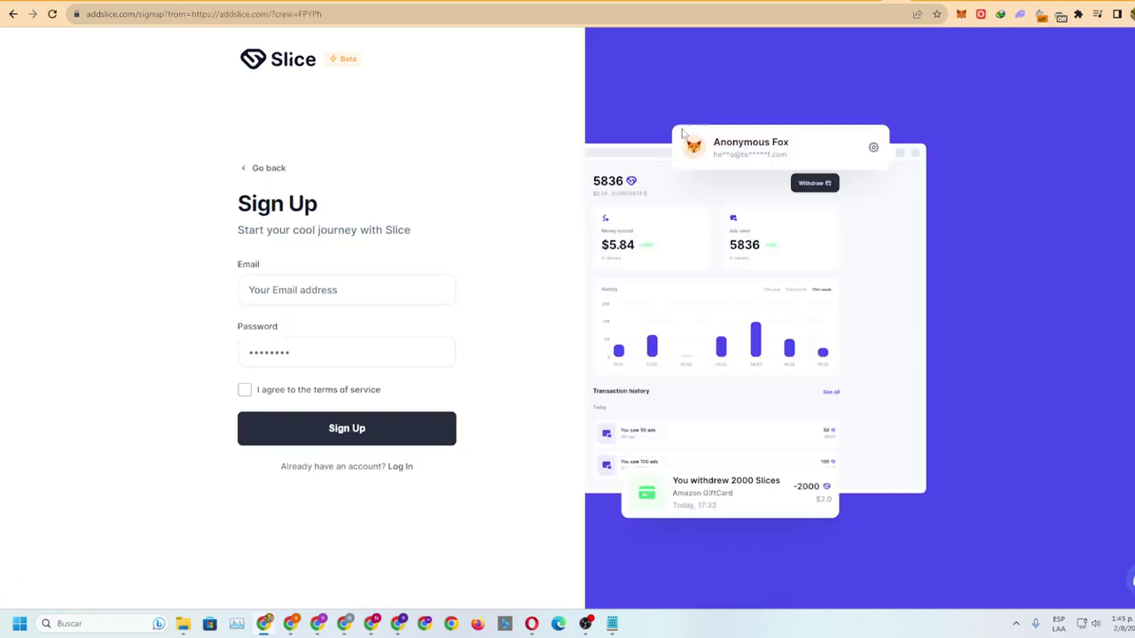
pyautogui.click(13, 14)
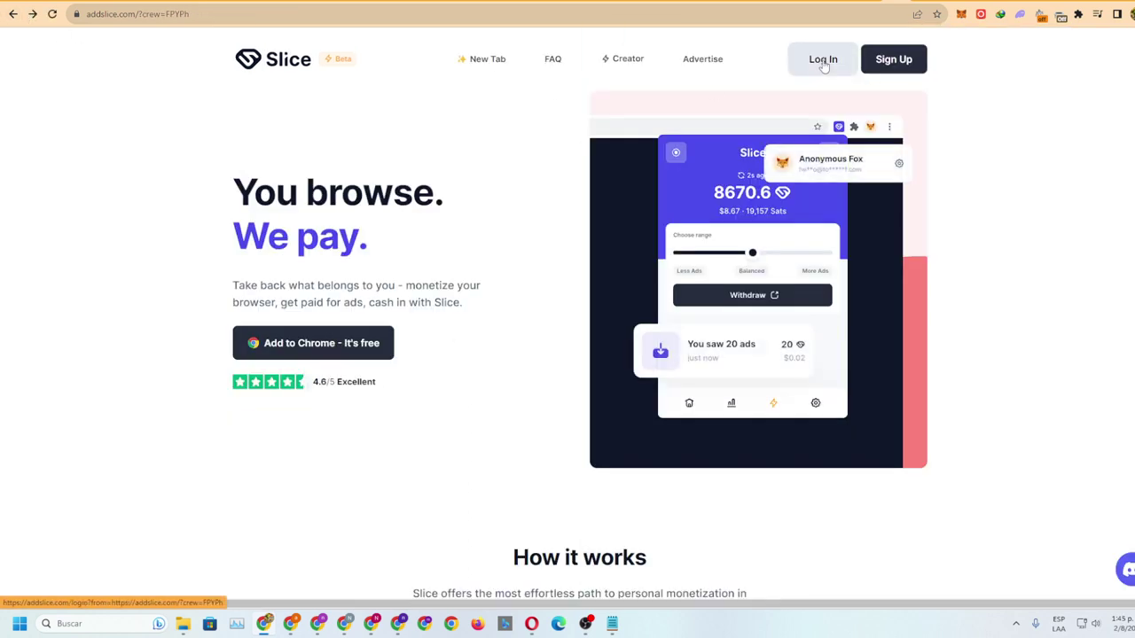
pyautogui.click(821, 59)
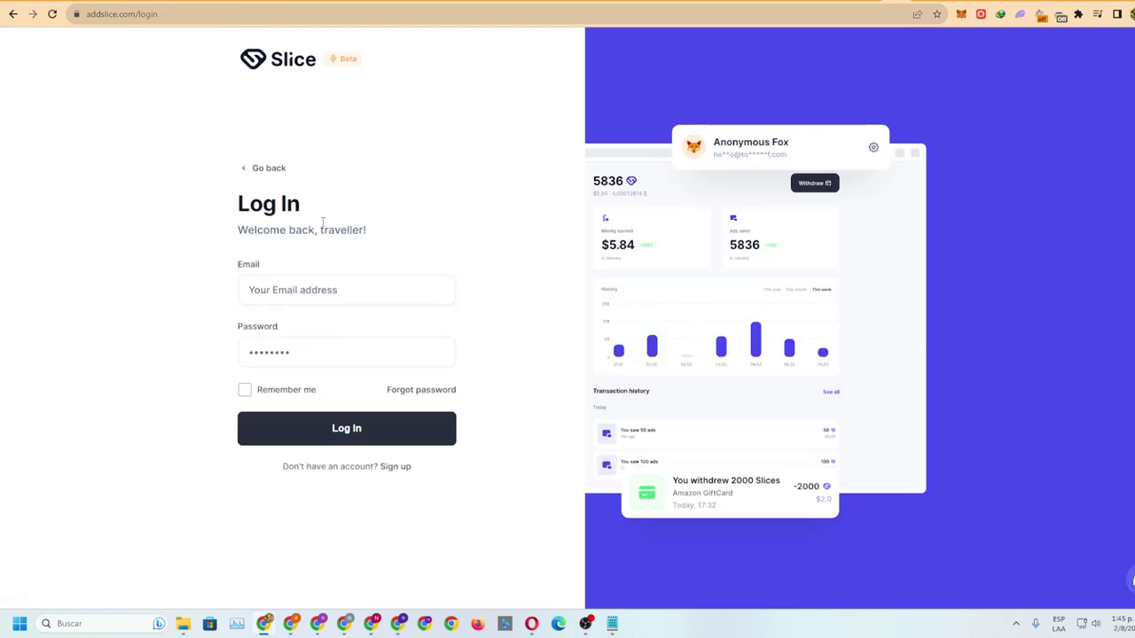
pyautogui.click(396, 467)
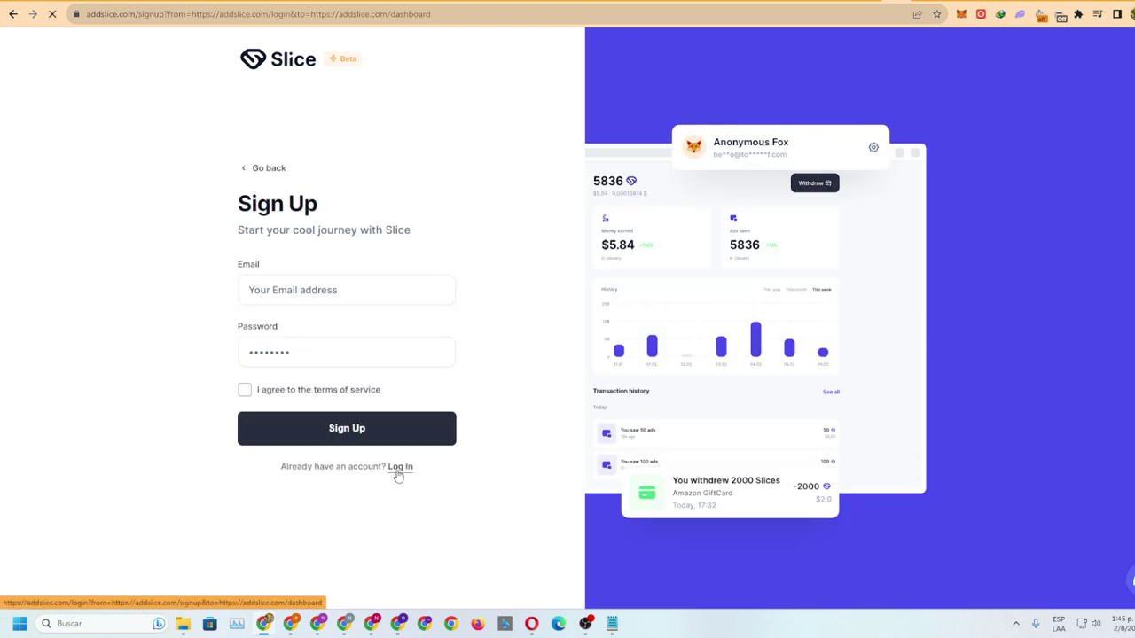
# Fill the sign-up form with the saved email and a new password, accept terms, submit, and pass the tiger rotation captcha
pyautogui.click(319, 296)
pyautogui.click(340, 325)
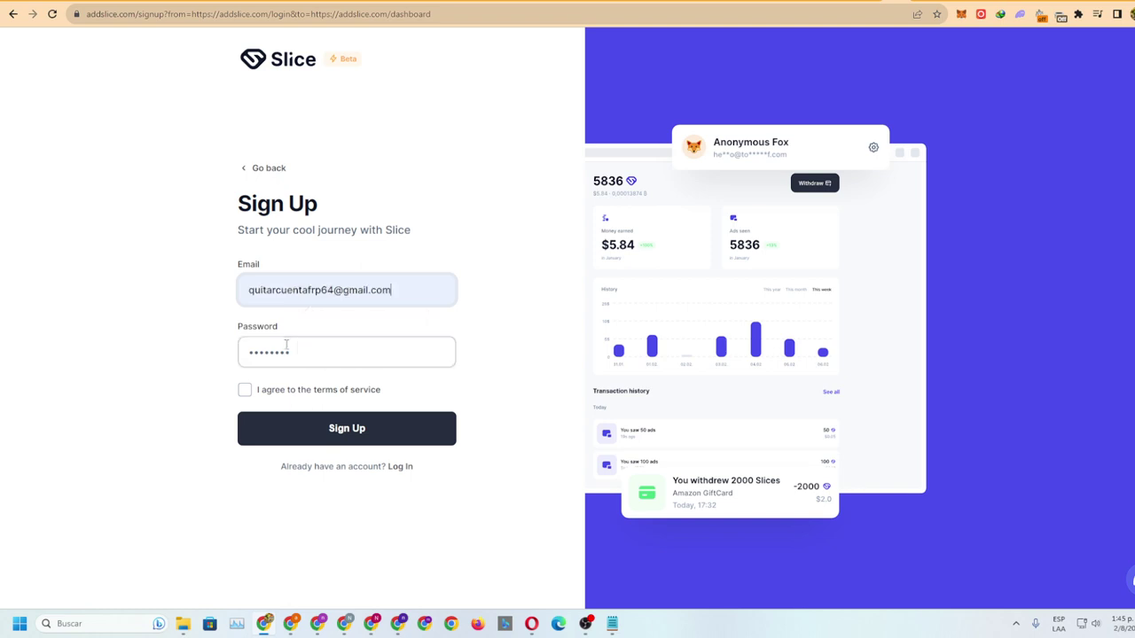
pyautogui.click(285, 348)
pyautogui.hotkey('ctrl', 'a')
pyautogui.write('q')
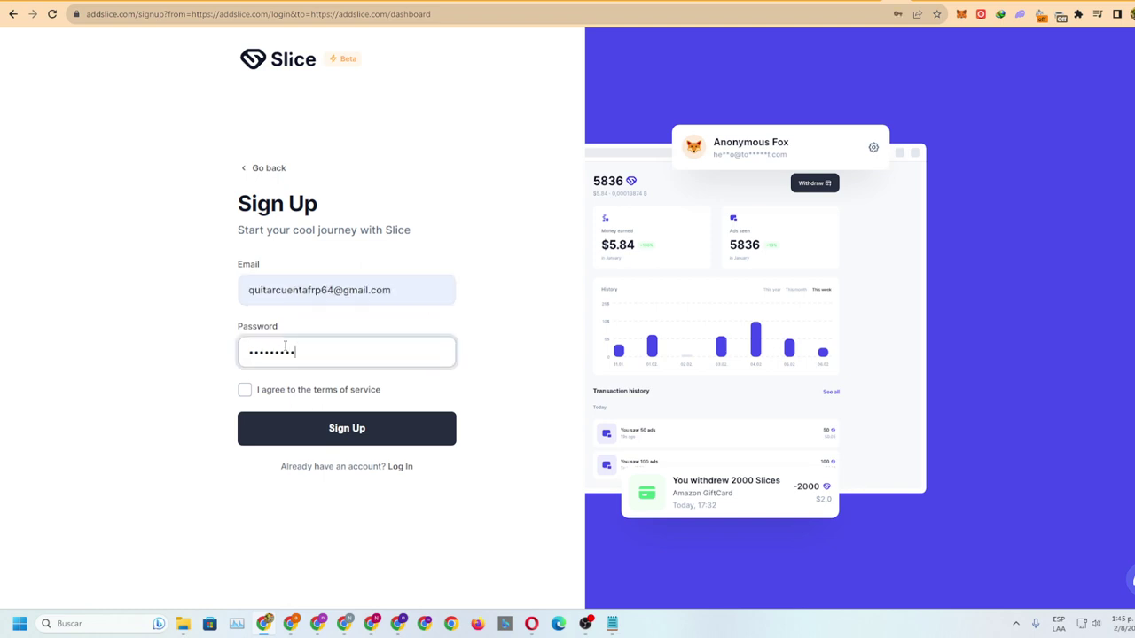
pyautogui.click(297, 391)
pyautogui.click(357, 430)
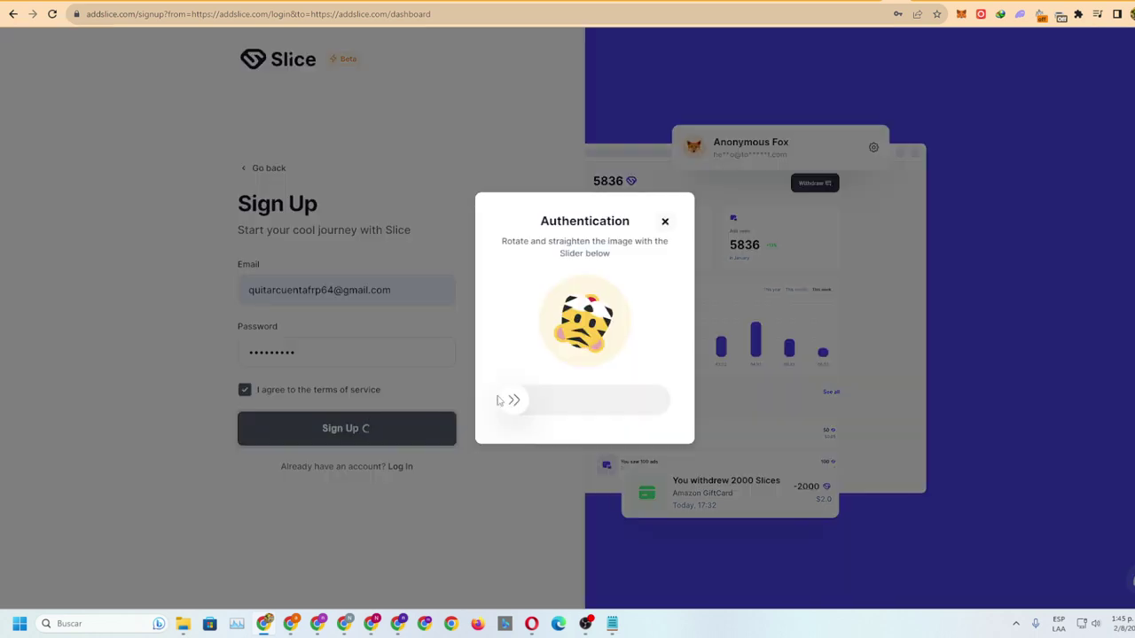
pyautogui.moveTo(514, 400); pyautogui.dragTo(584, 408)
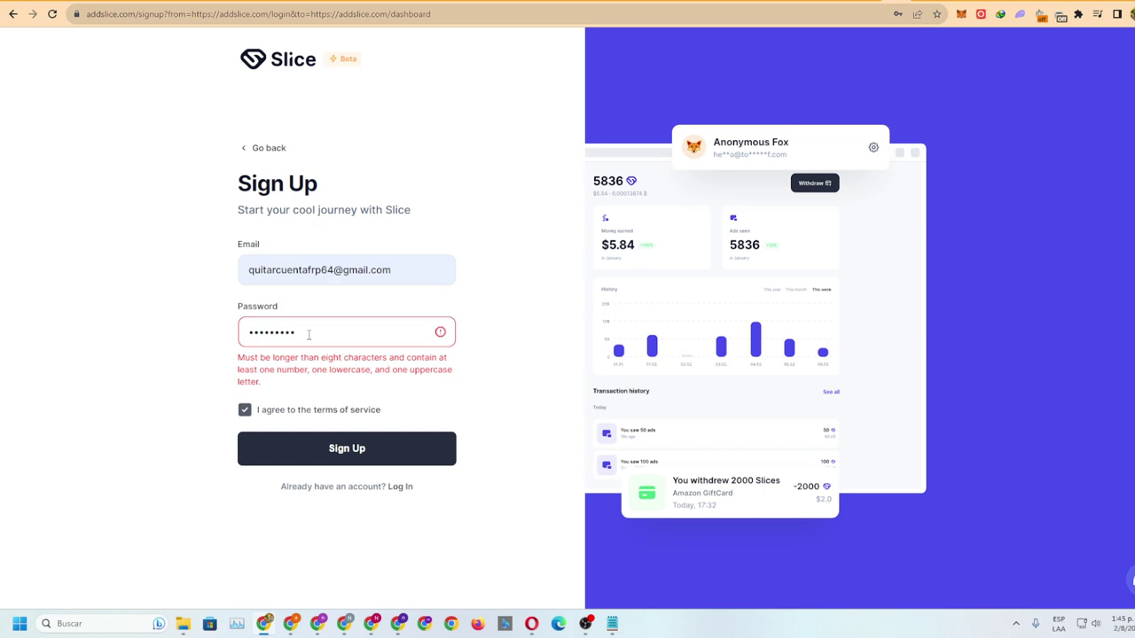
# Replace the rejected password with one meeting length and case rules, resubmit, and pass the raccoon captcha
pyautogui.moveTo(308, 335); pyautogui.dragTo(188, 339)
pyautogui.press('Left')
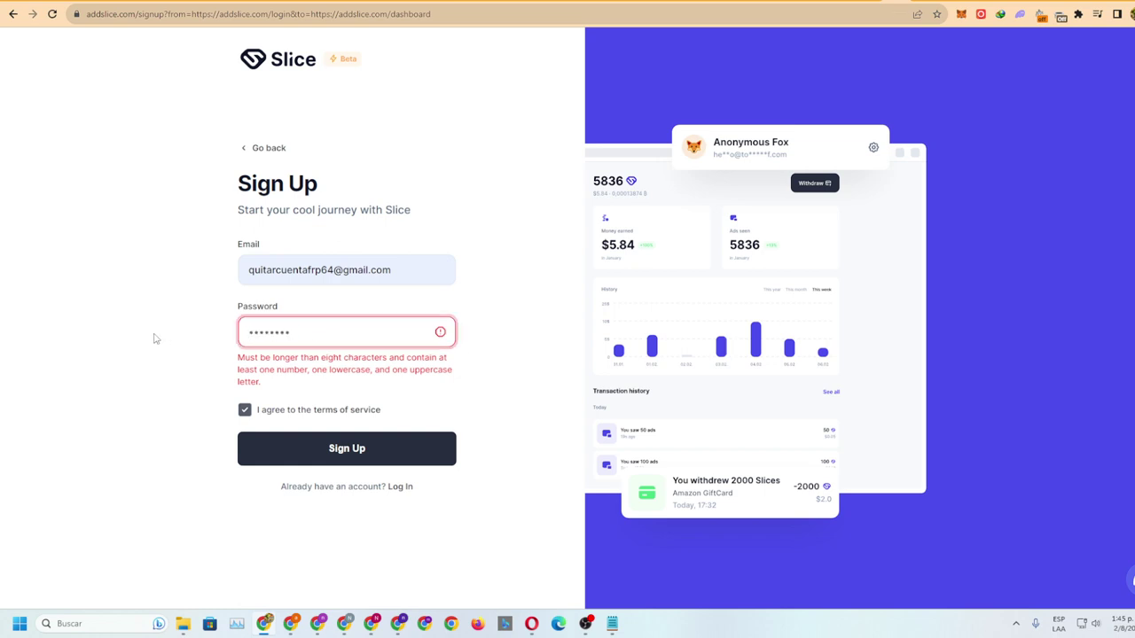
pyautogui.hotkey('ctrl', 'a')
pyautogui.write('Q')
pyautogui.click(335, 457)
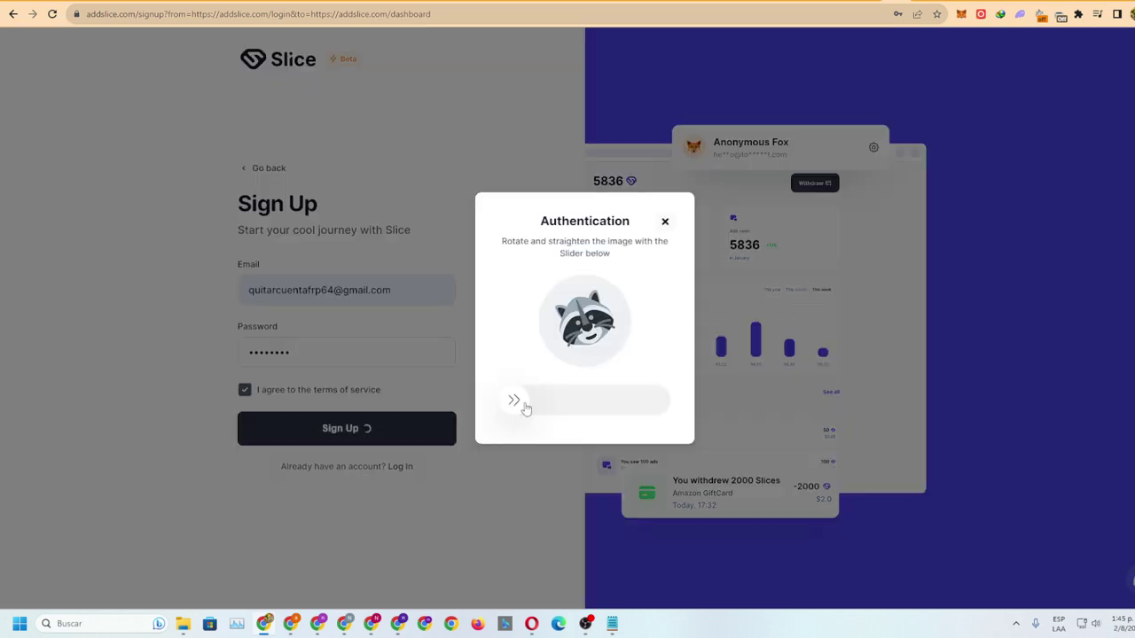
pyautogui.moveTo(524, 406); pyautogui.dragTo(532, 406)
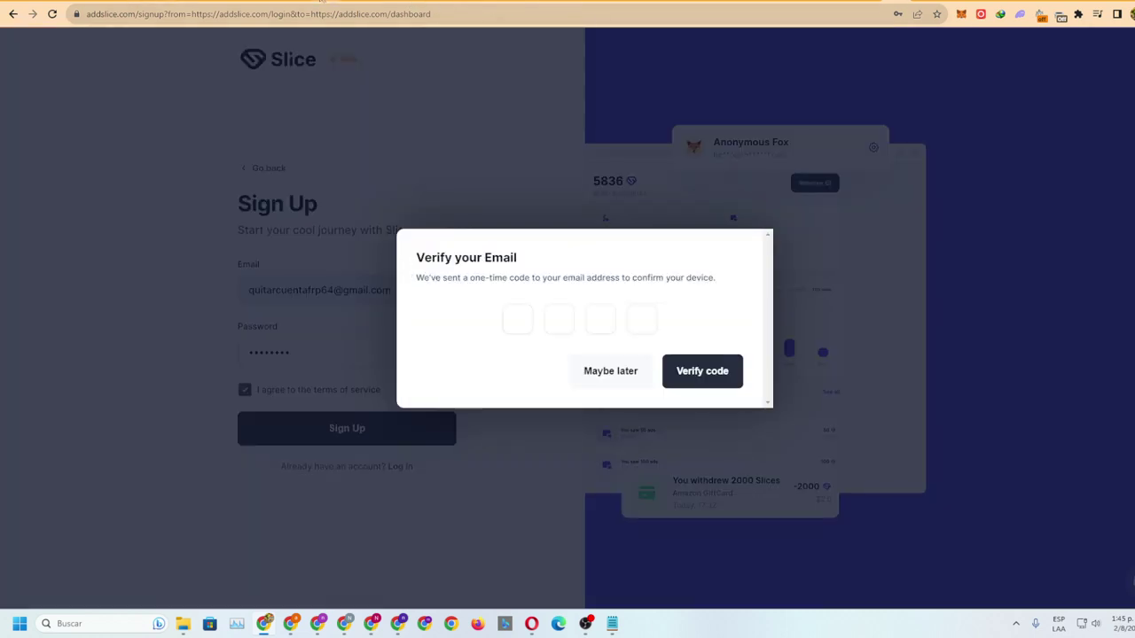
# In Gmail, confirm the signed-in account and search Social and Spam for the Slice email
pyautogui.hotkey('ctrl', 'Tab')
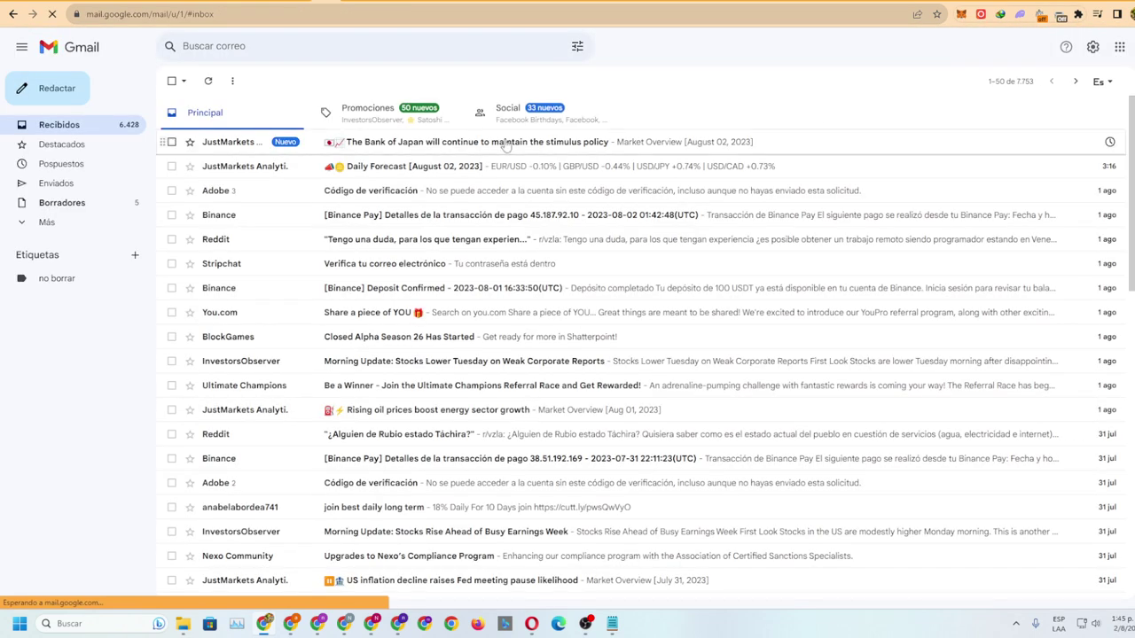
pyautogui.click(1120, 46)
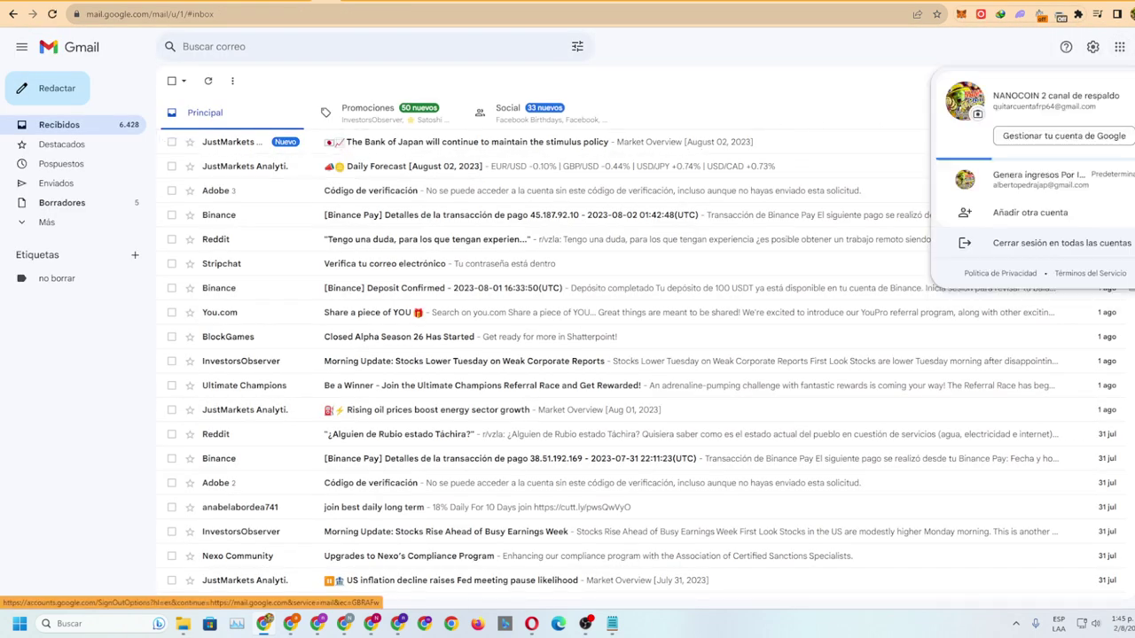
pyautogui.click(608, 97)
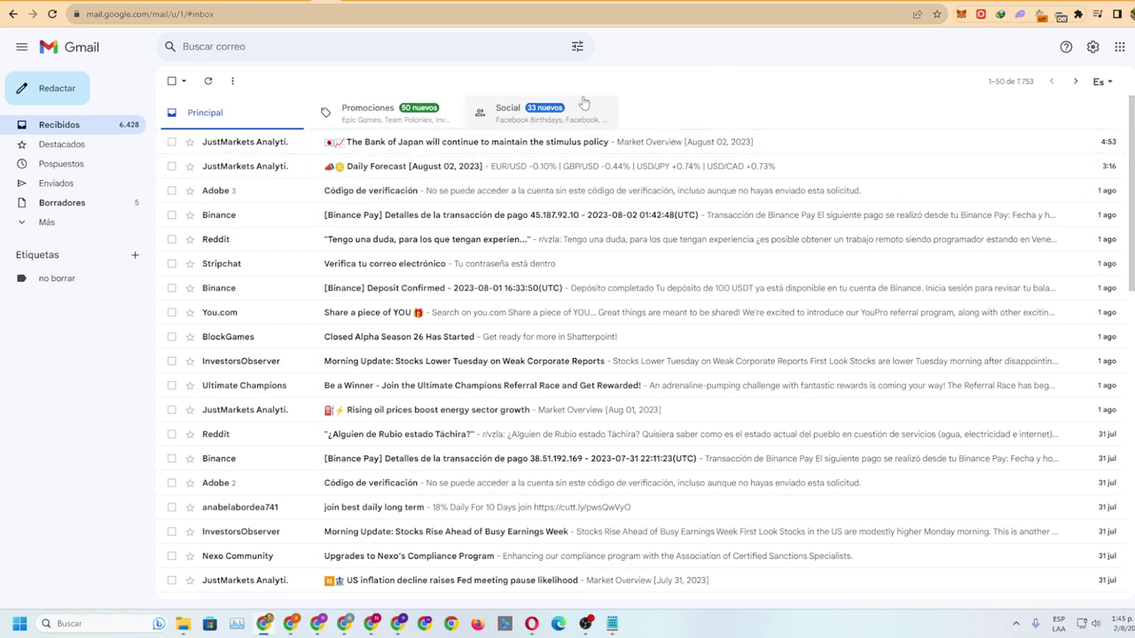
pyautogui.click(494, 113)
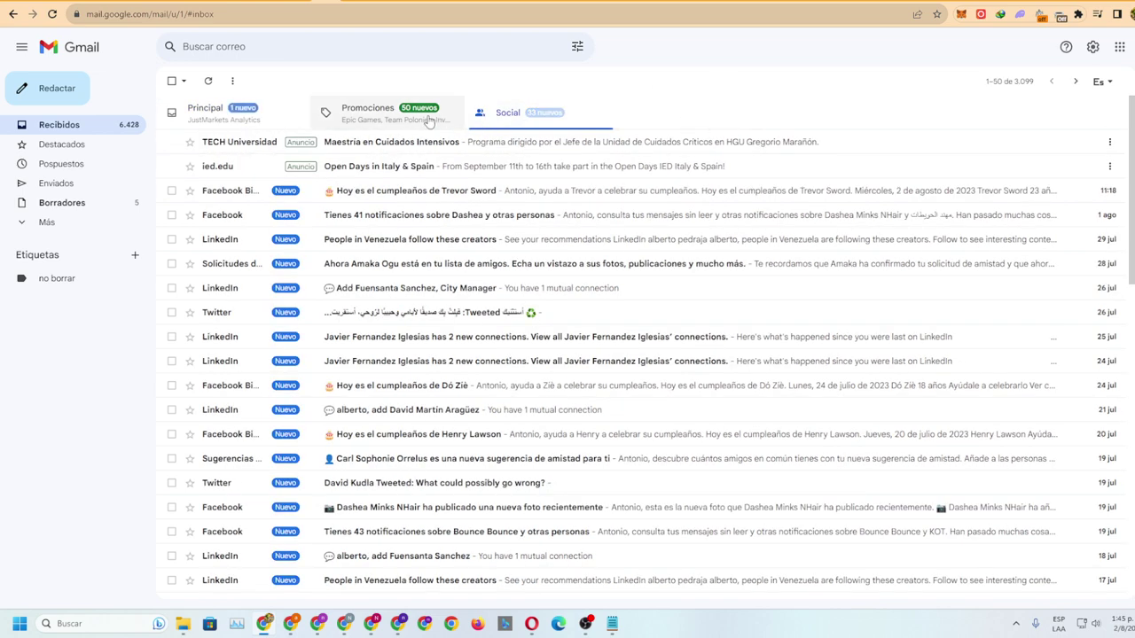
pyautogui.click(46, 221)
pyautogui.click(48, 323)
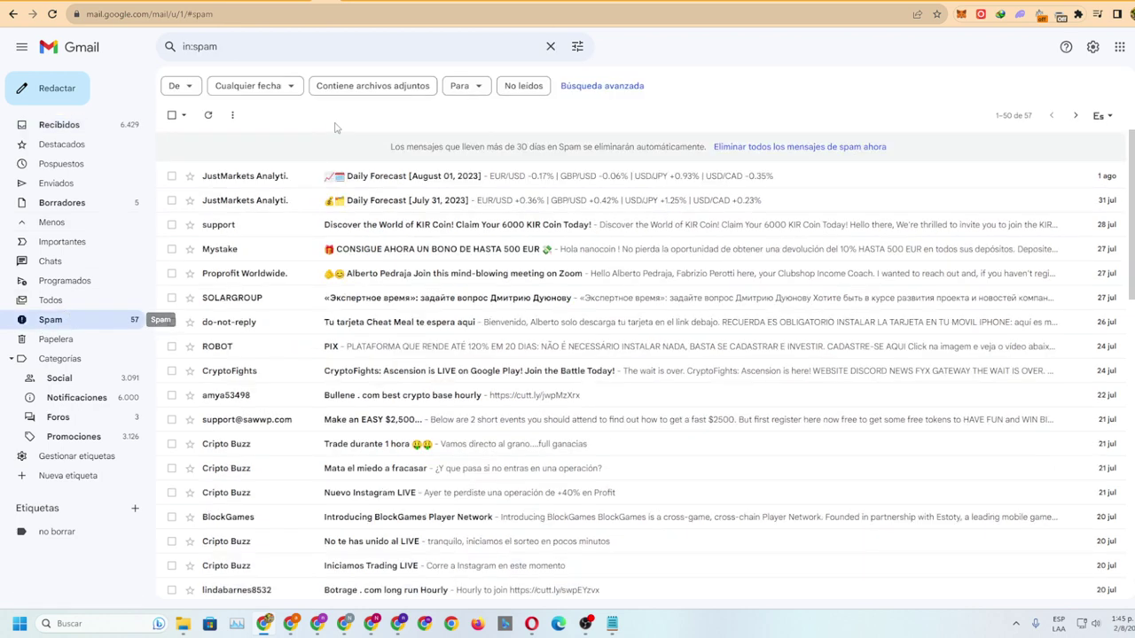
pyautogui.click(60, 126)
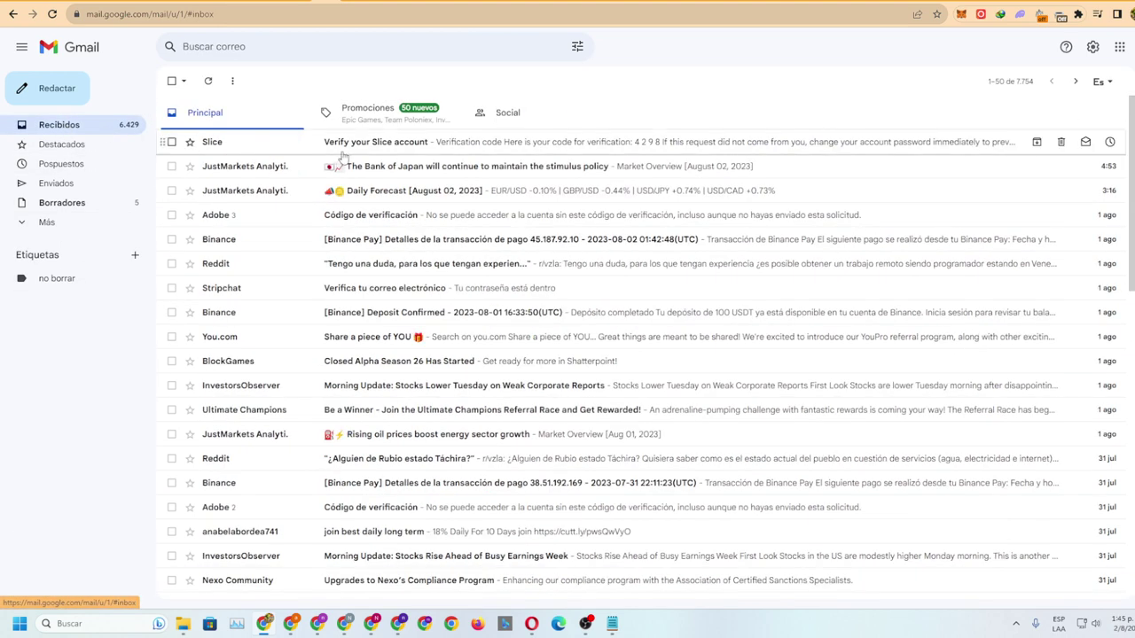
# Read the 'Verify your Slice account' email and return to Slice's first code box
pyautogui.click(346, 153)
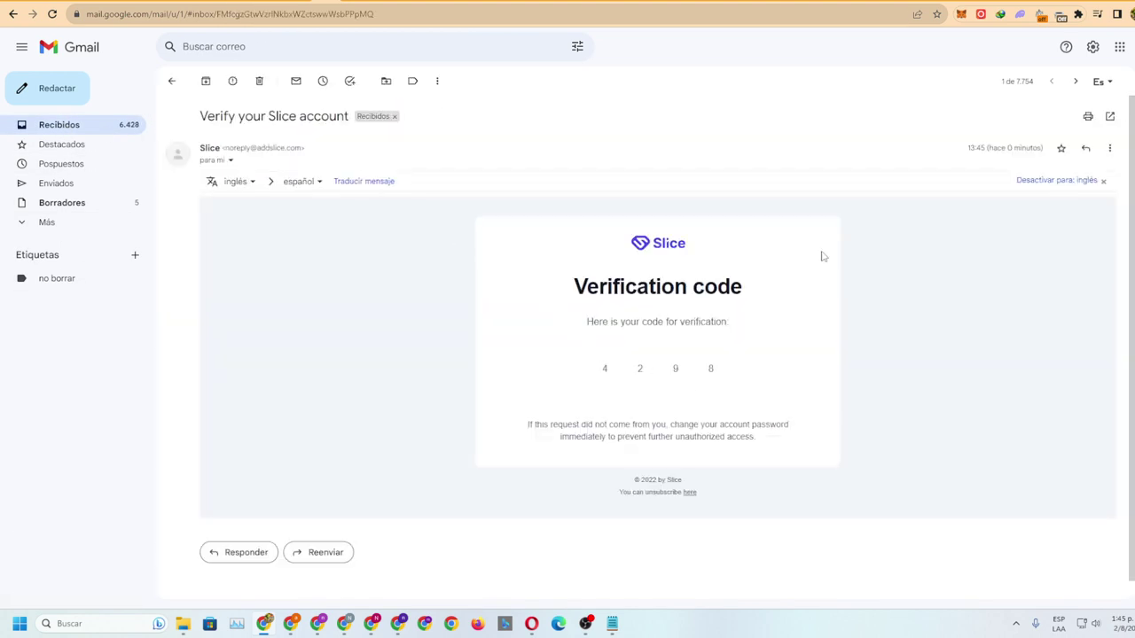
pyautogui.hotkey('alt', 'Tab')
pyautogui.click(517, 316)
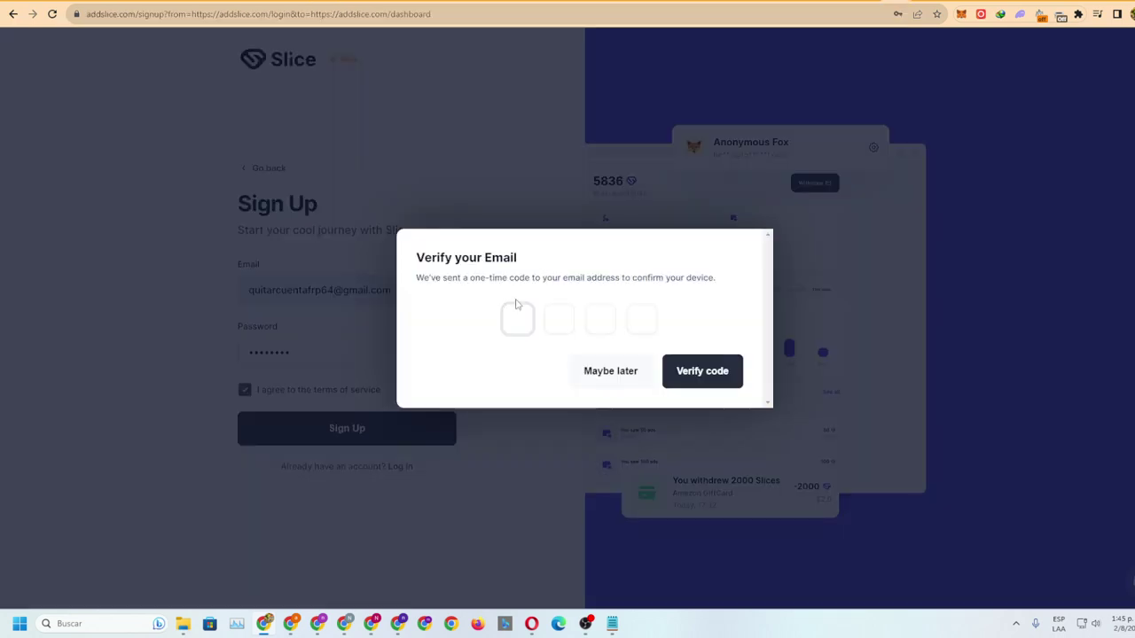
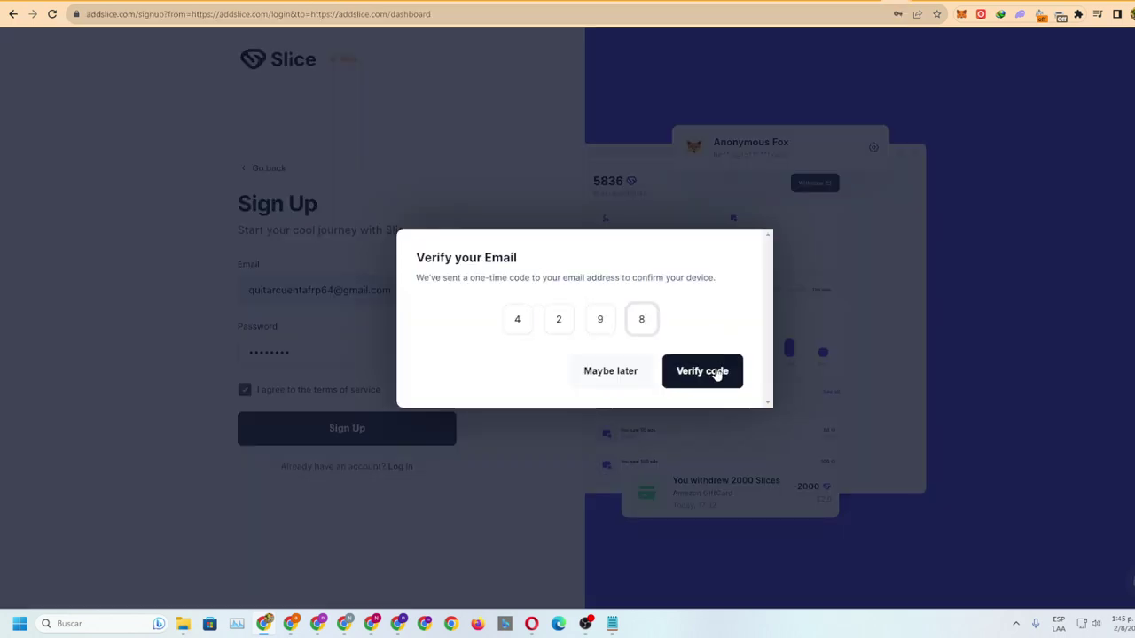
# Verify the email with the received four-digit code, save the password in Chrome, and open the extension's store page
pyautogui.click(718, 373)
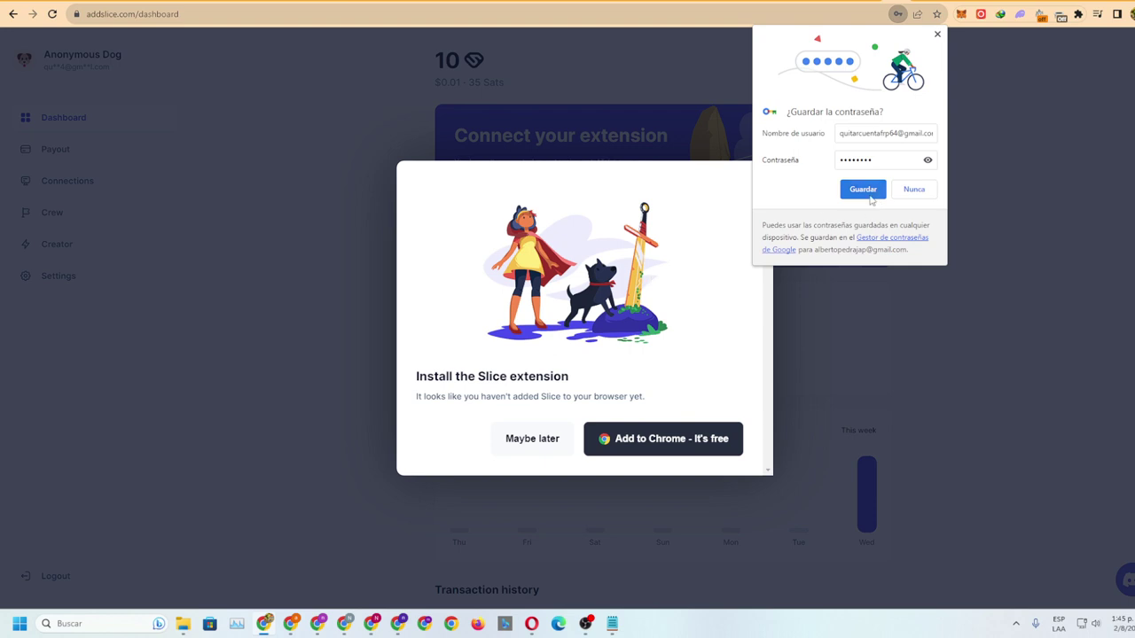
pyautogui.click(863, 190)
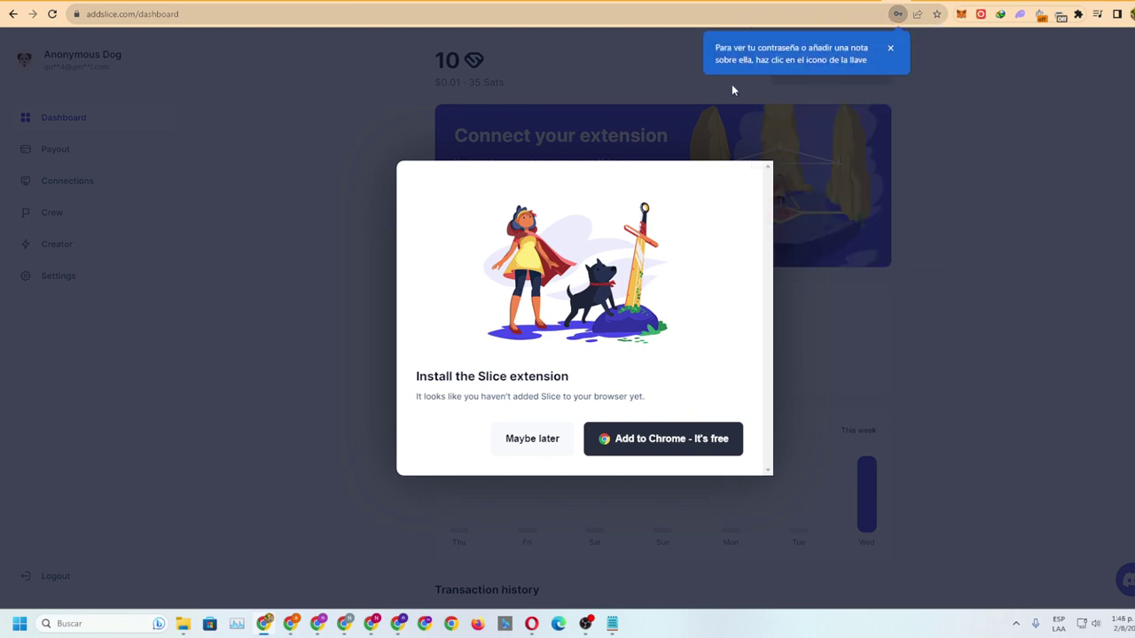
pyautogui.click(671, 443)
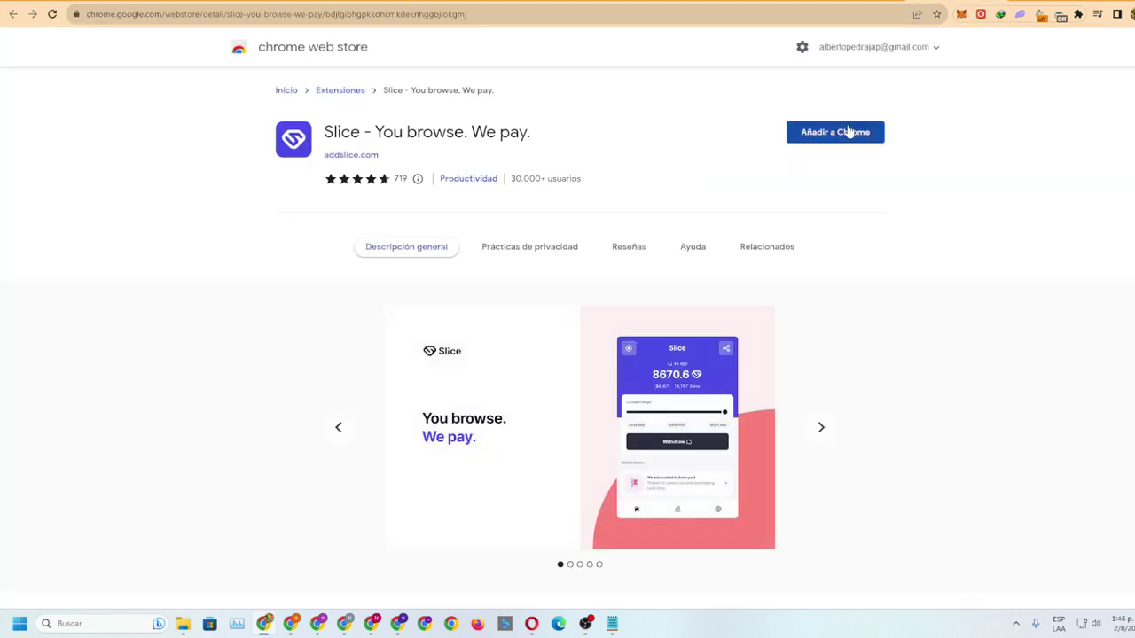
# Add the Slice extension to Chrome, continuing past the safety warning and confirming the install
pyautogui.click(848, 131)
pyautogui.click(611, 96)
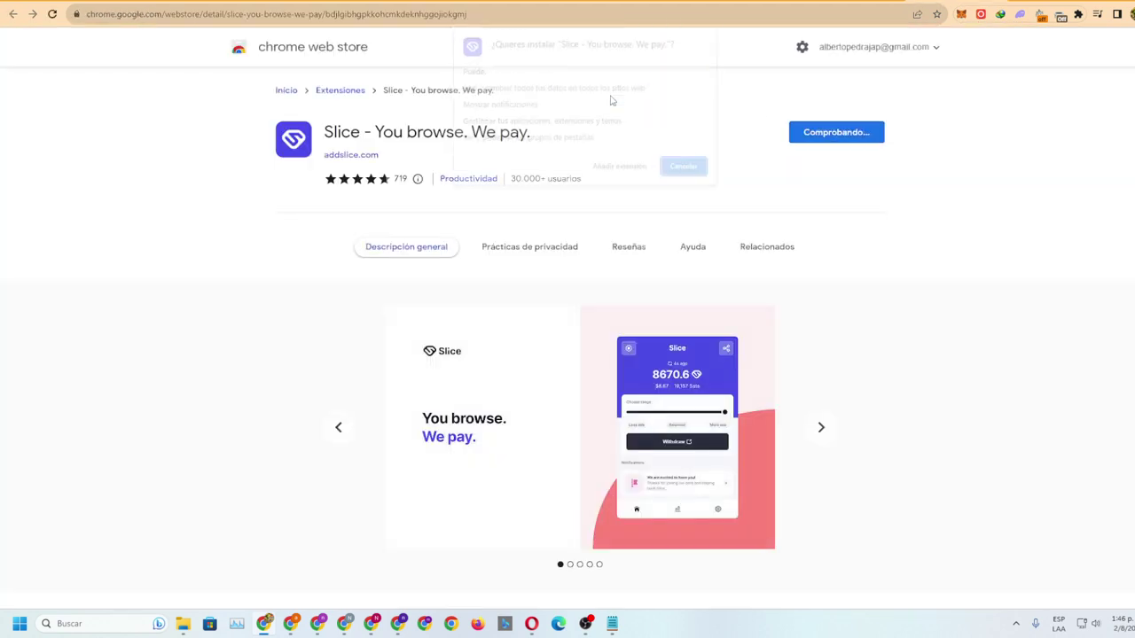
pyautogui.click(620, 168)
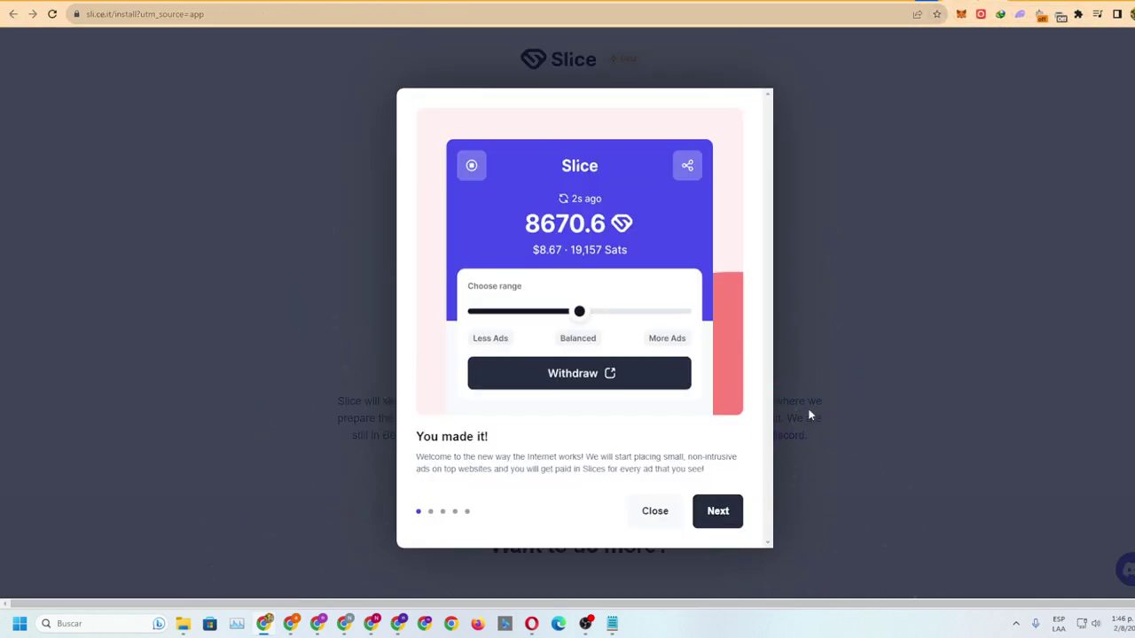
# Step through the Slice onboarding slides to the end, glancing at the Discord community page
pyautogui.click(726, 513)
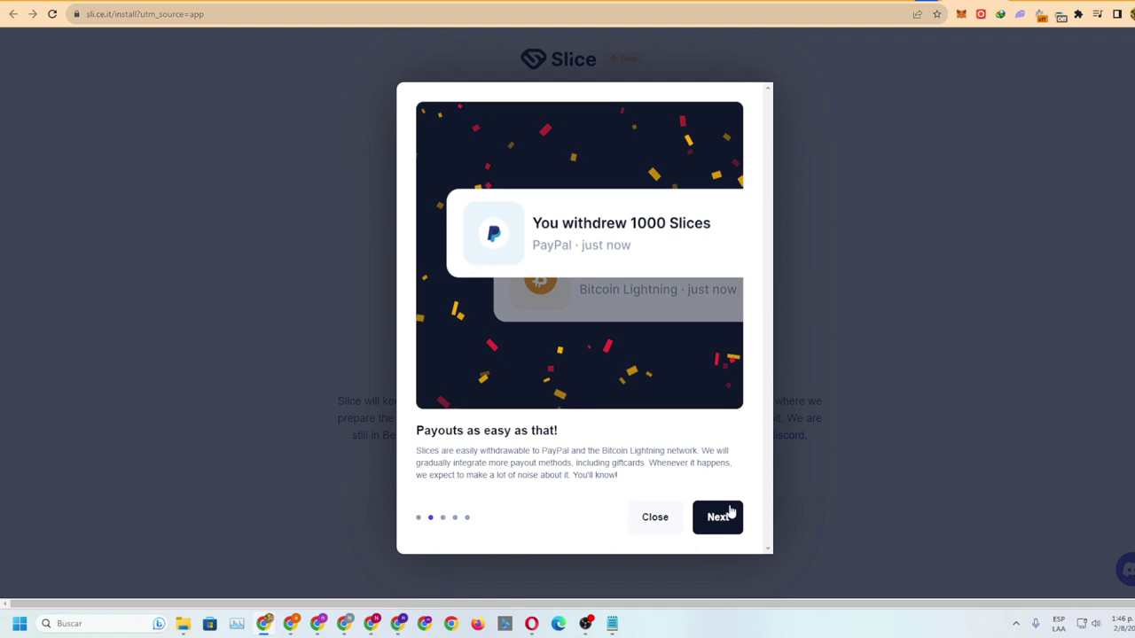
pyautogui.click(729, 512)
pyautogui.click(727, 513)
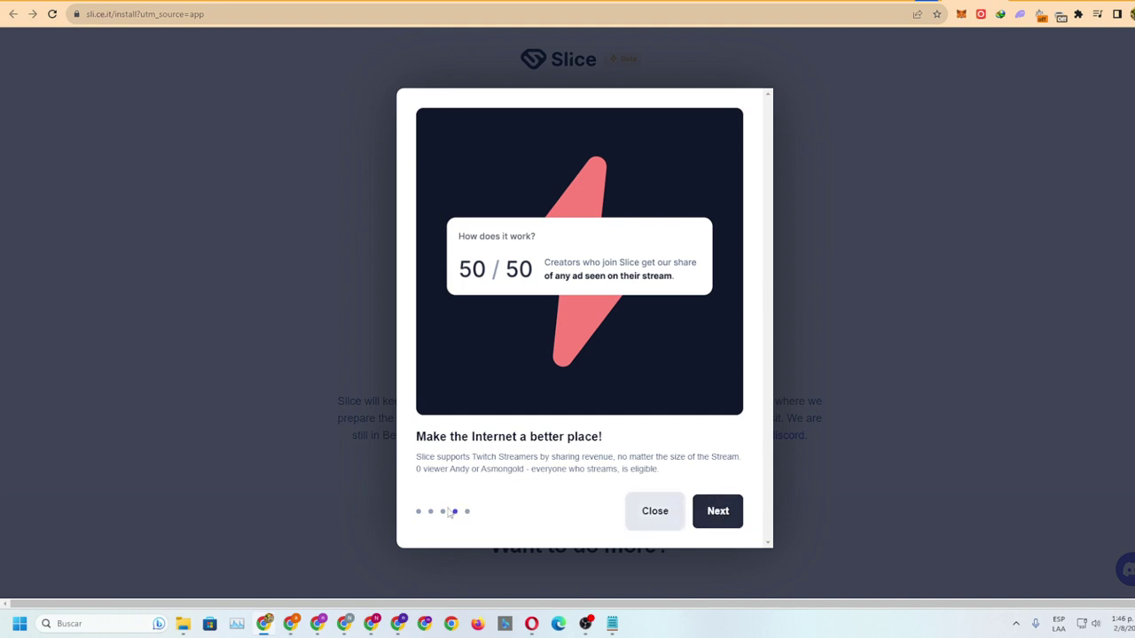
pyautogui.click(720, 517)
pyautogui.click(720, 514)
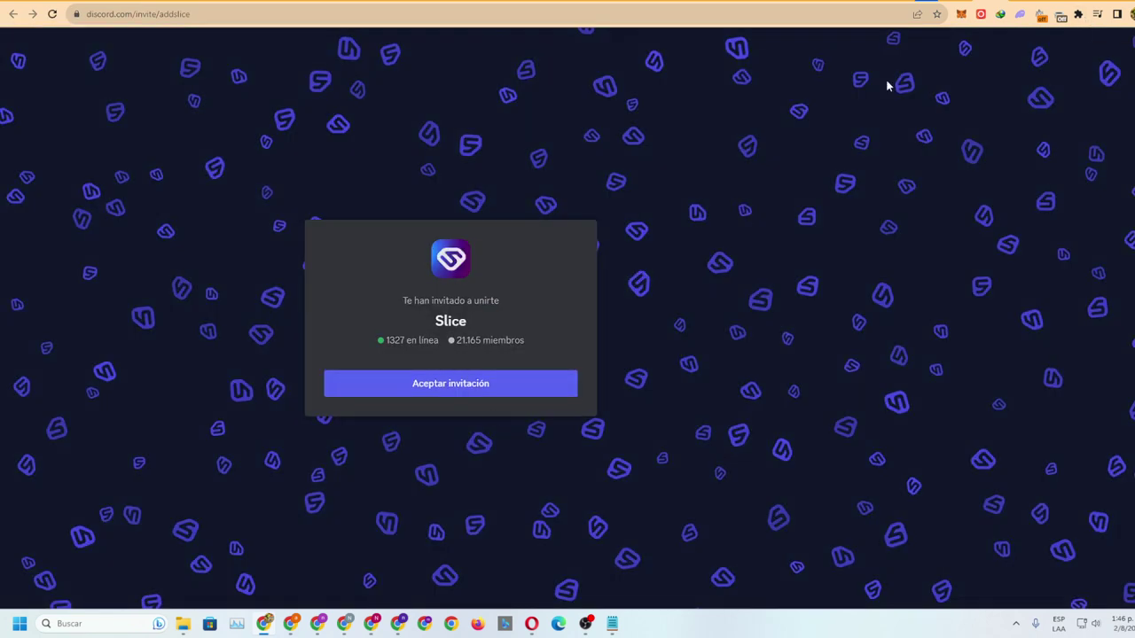
pyautogui.hotkey('ctrl', 'w')
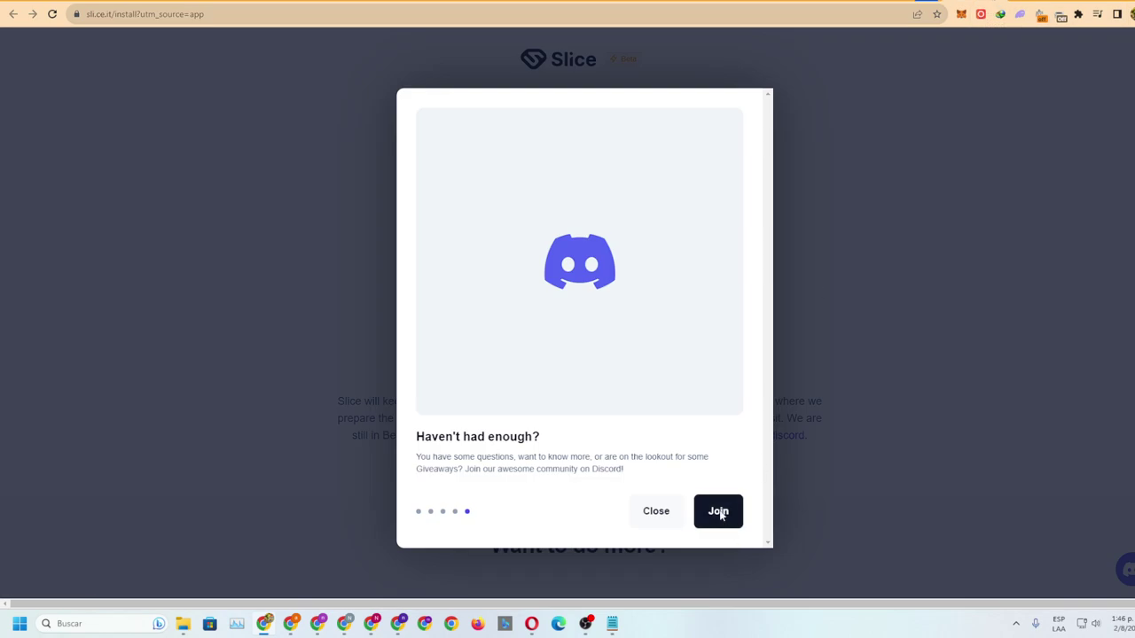
# Dismiss the 'Haven't had enough?' prompt and return to the addslice.com dashboard tab
pyautogui.click(661, 512)
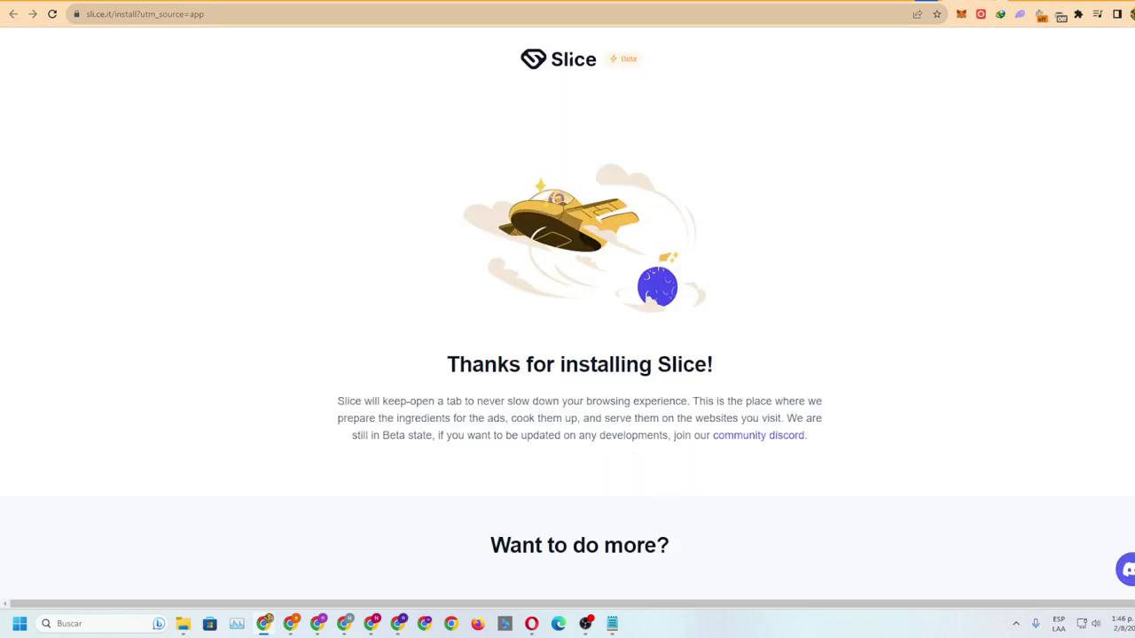
pyautogui.scroll(-8, 620, 169)
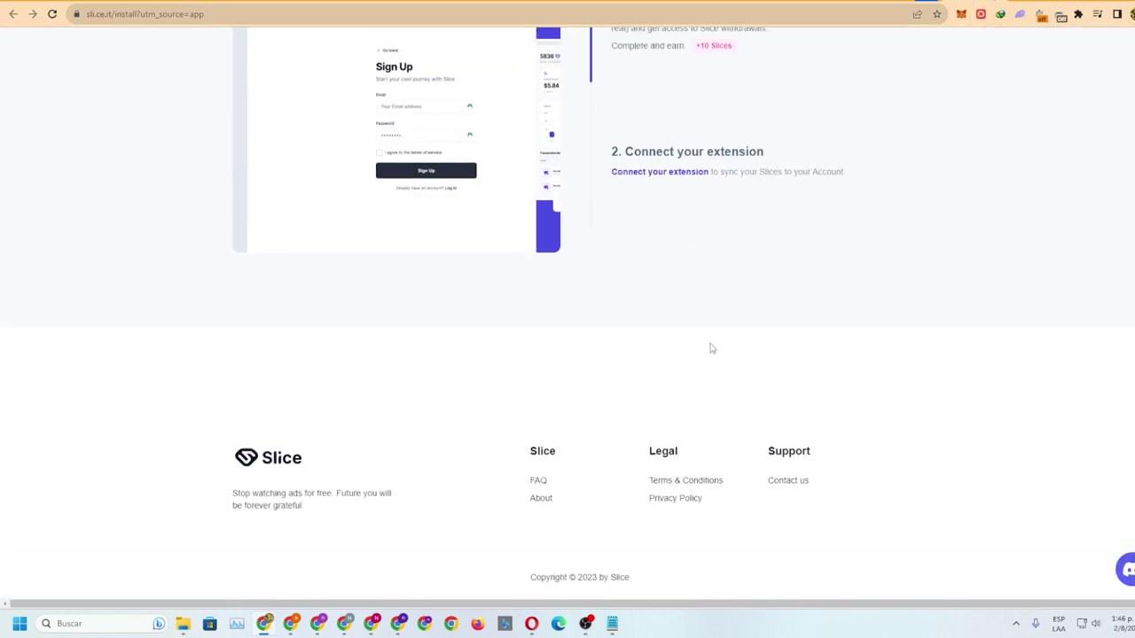
pyautogui.scroll(4, 712, 348)
pyautogui.scroll(3, 712, 348)
pyautogui.hotkey('ctrl', 'Tab')
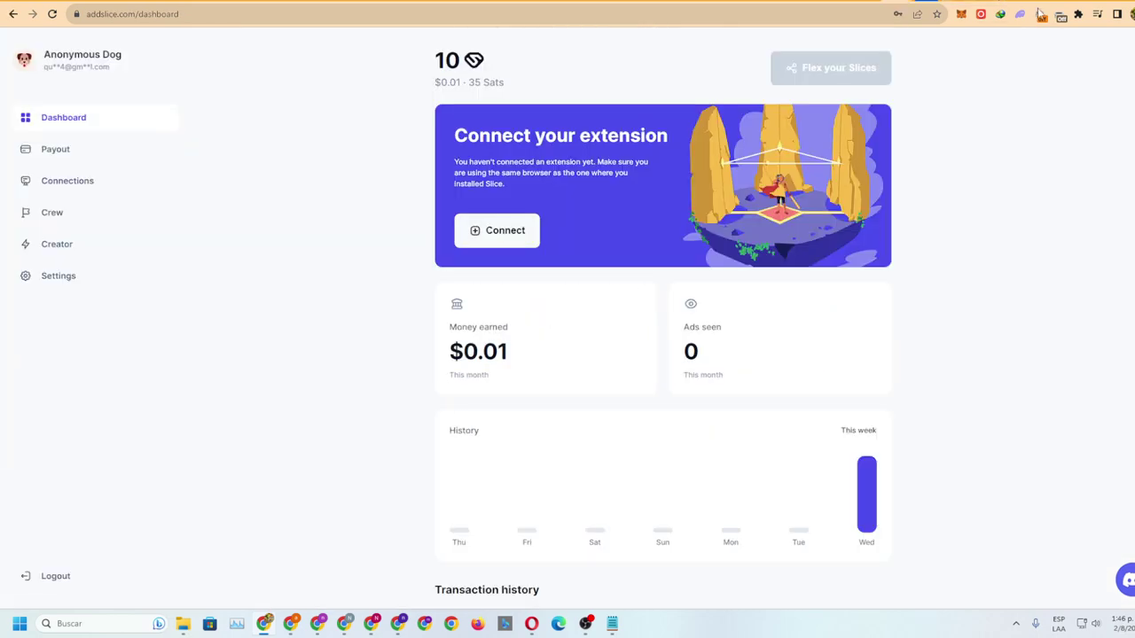
# Pin the Slice extension to the Chrome toolbar and check Hola VPN's extension options
pyautogui.click(1078, 14)
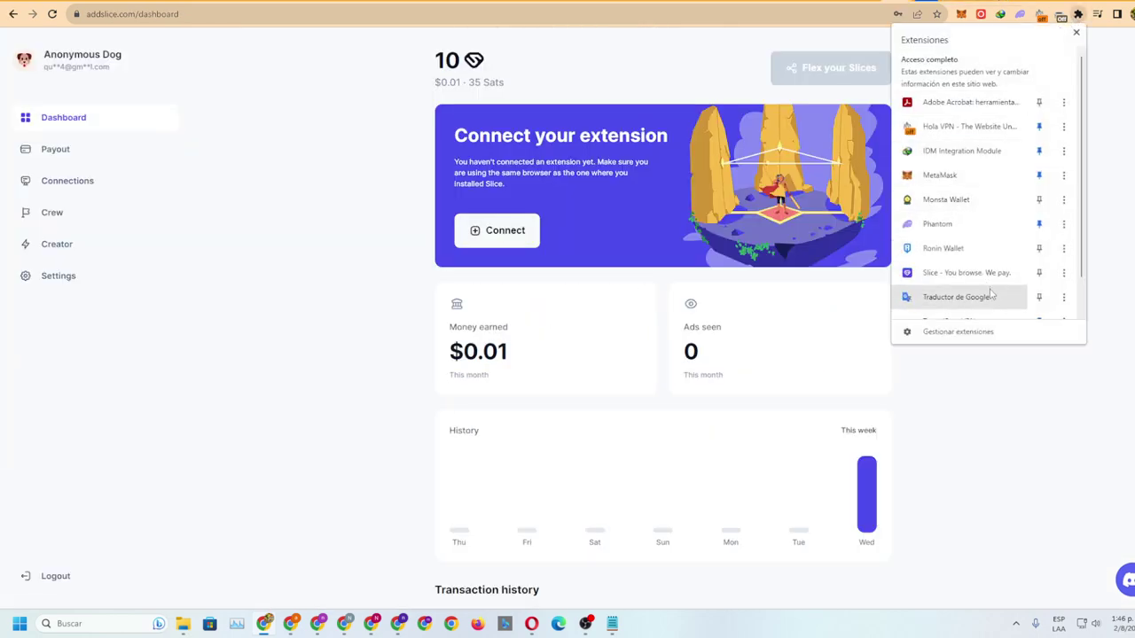
pyautogui.click(1040, 272)
pyautogui.click(1075, 33)
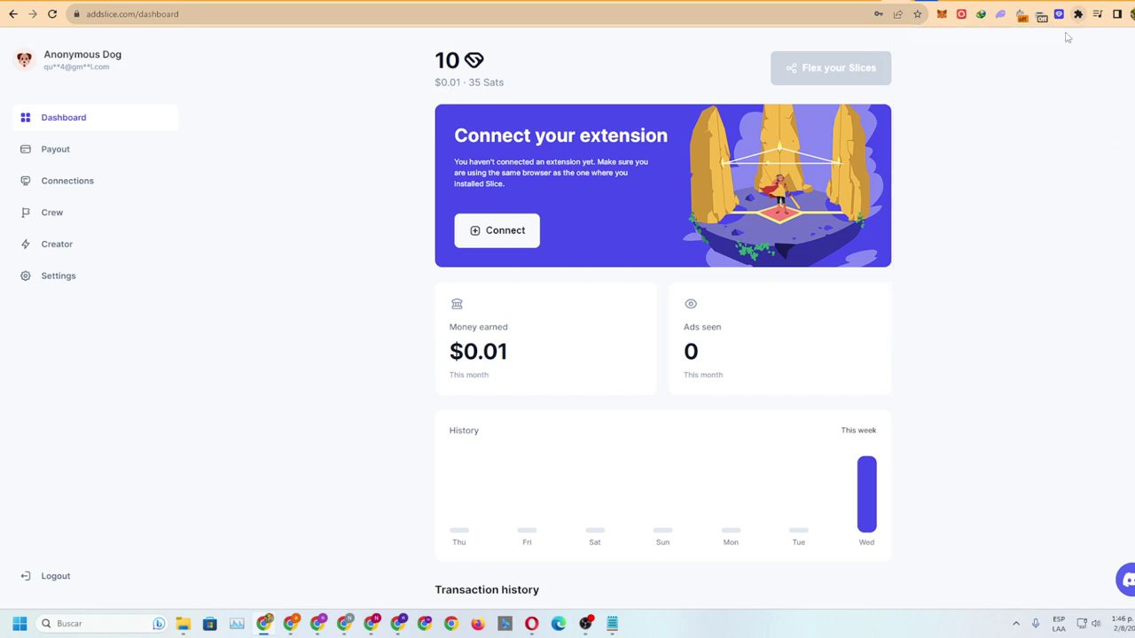
pyautogui.click(1023, 17)
pyautogui.rightClick(1023, 18)
pyautogui.click(1022, 17)
# Unpin Hola VPN, TunnelBear VPN and the free VPN extension, then bring up Slice's panel
pyautogui.click(1078, 15)
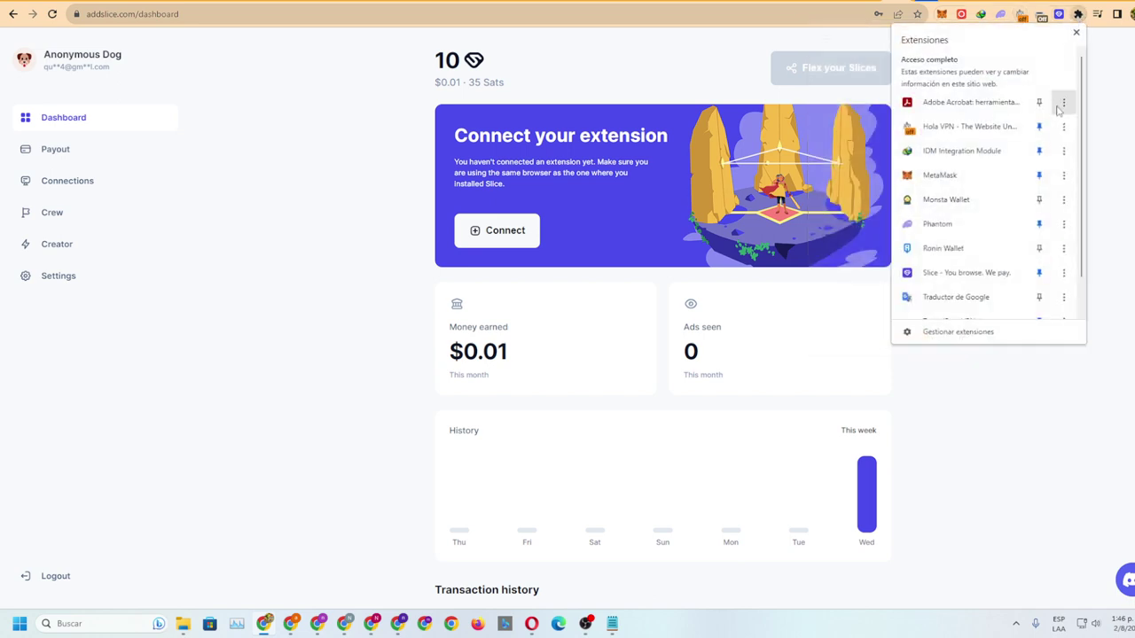
pyautogui.click(1038, 127)
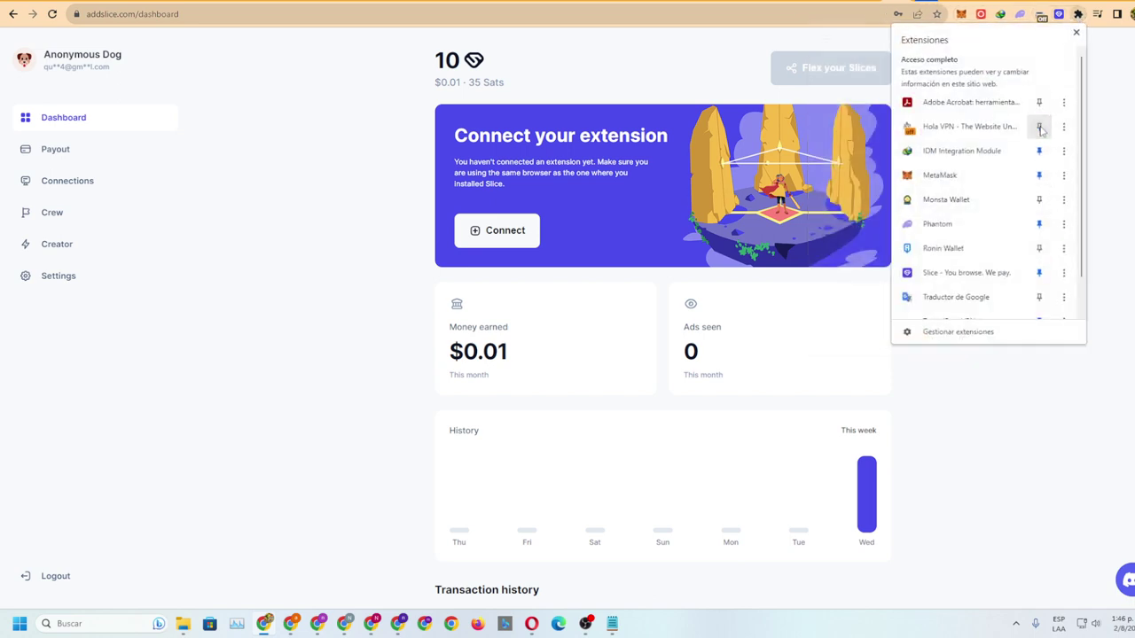
pyautogui.scroll(-1, 1037, 229)
pyautogui.click(1039, 282)
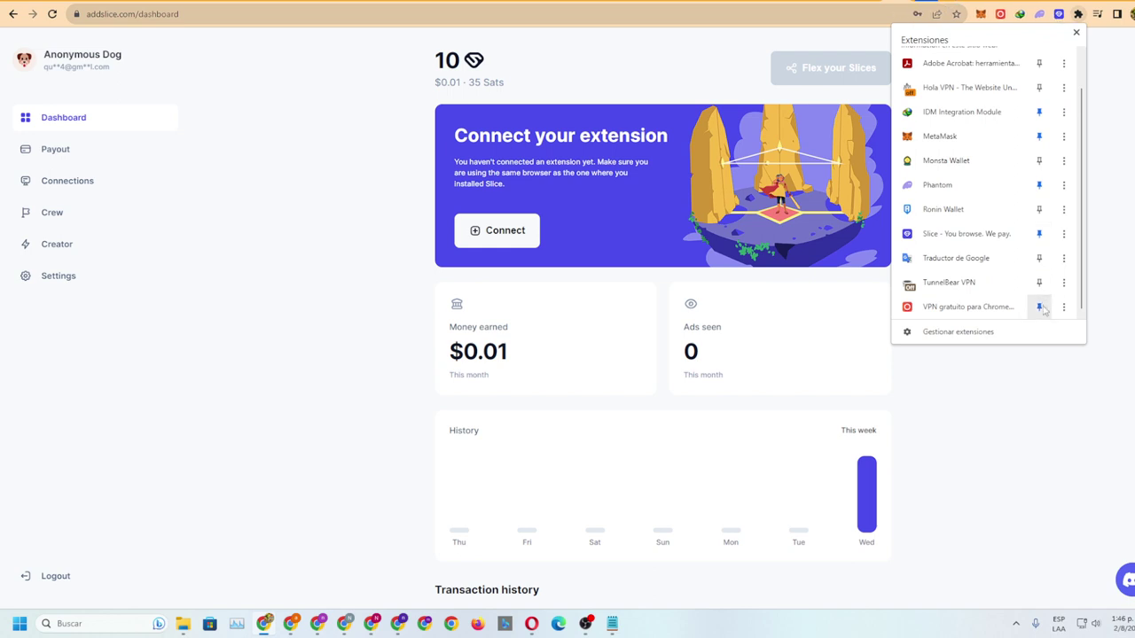
pyautogui.click(1039, 307)
pyautogui.click(1041, 403)
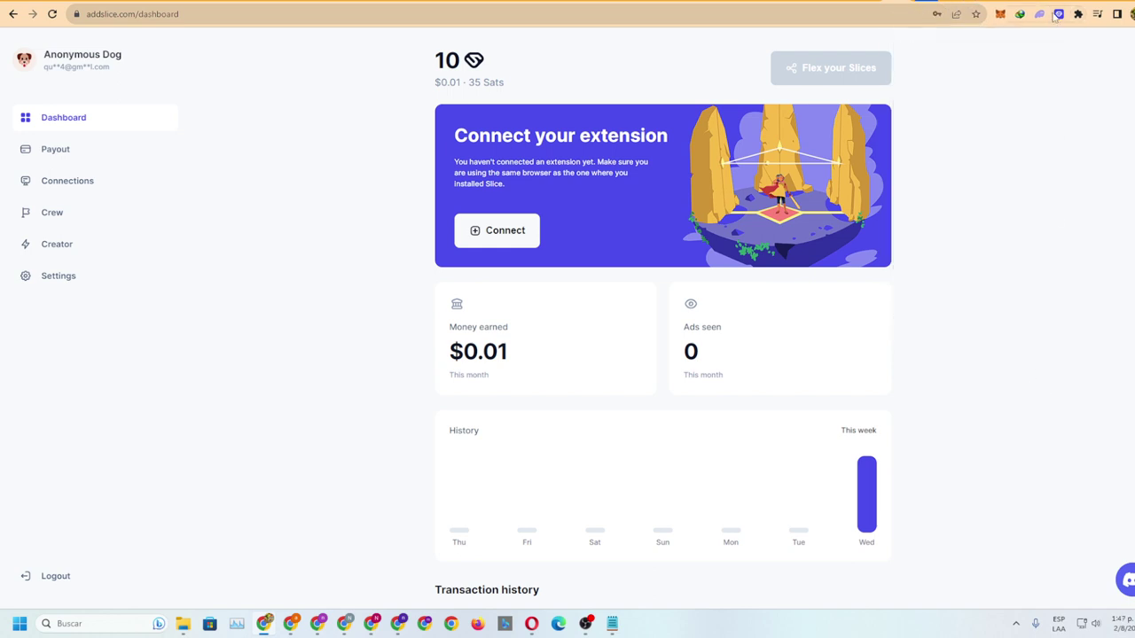
pyautogui.click(1059, 14)
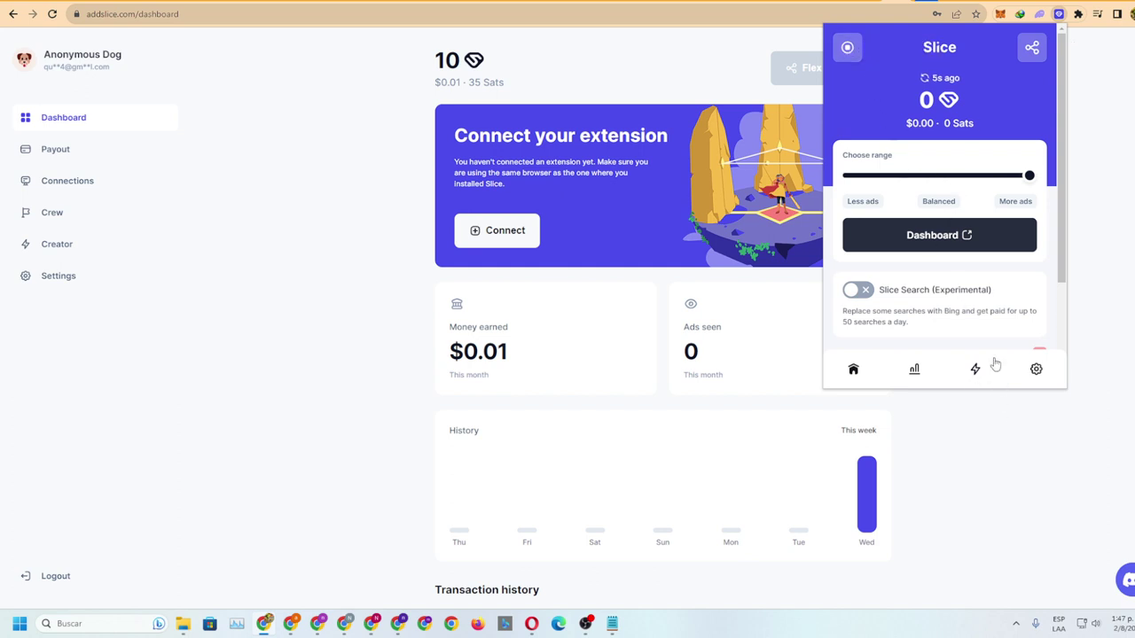
# Log the Slice extension into the account, review connect-extension instructions, and adjust the ad-range slider
pyautogui.click(1035, 371)
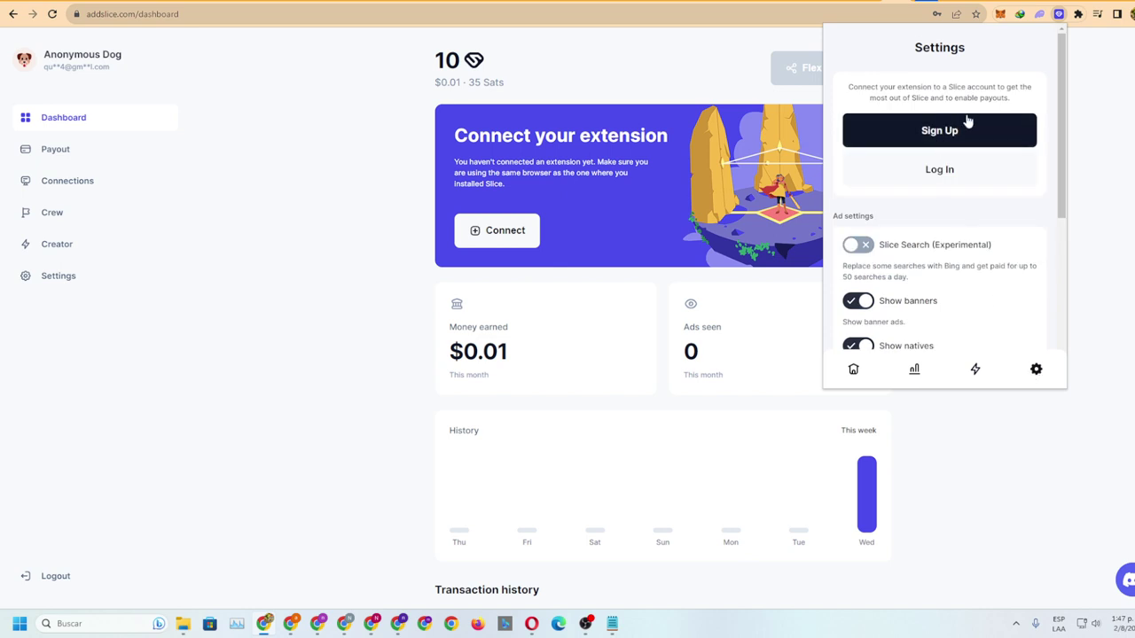
pyautogui.click(943, 170)
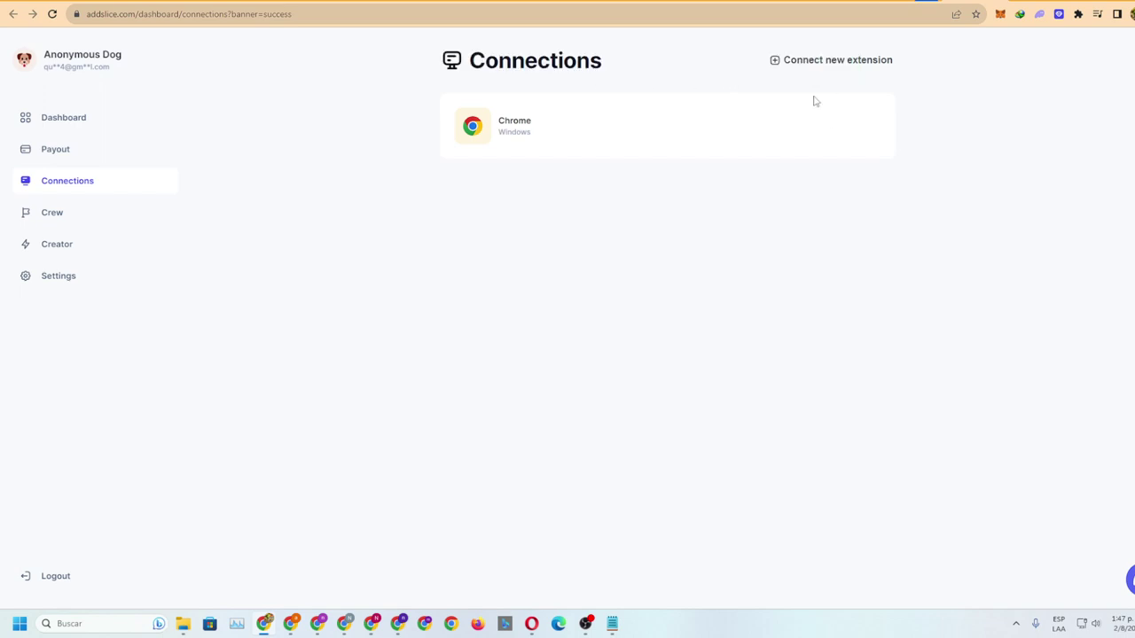
pyautogui.click(862, 63)
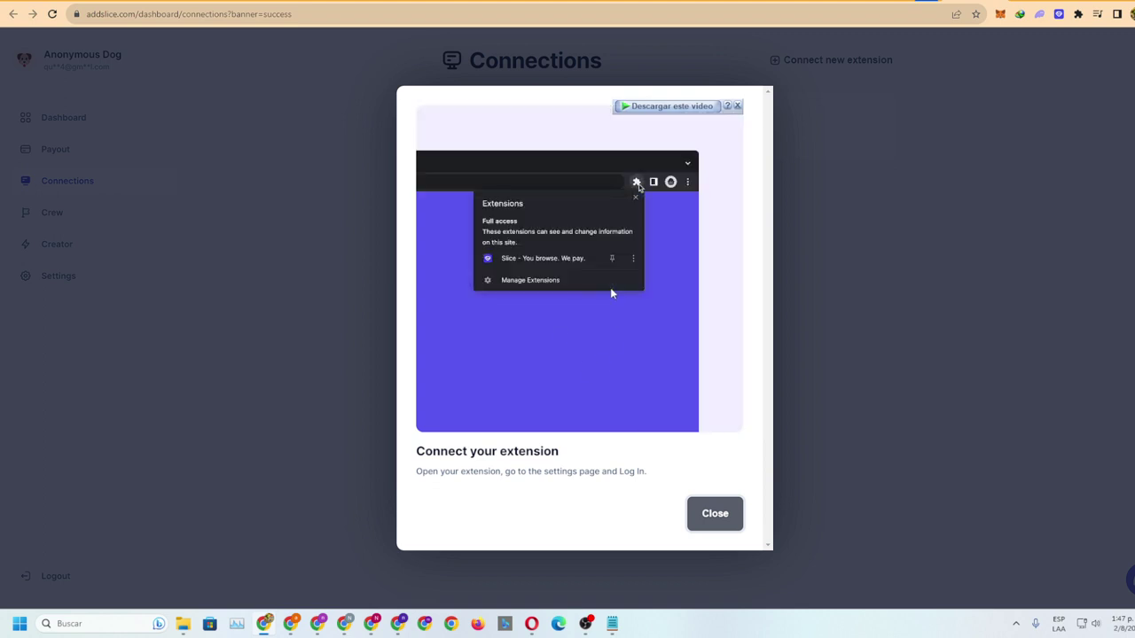
pyautogui.click(718, 519)
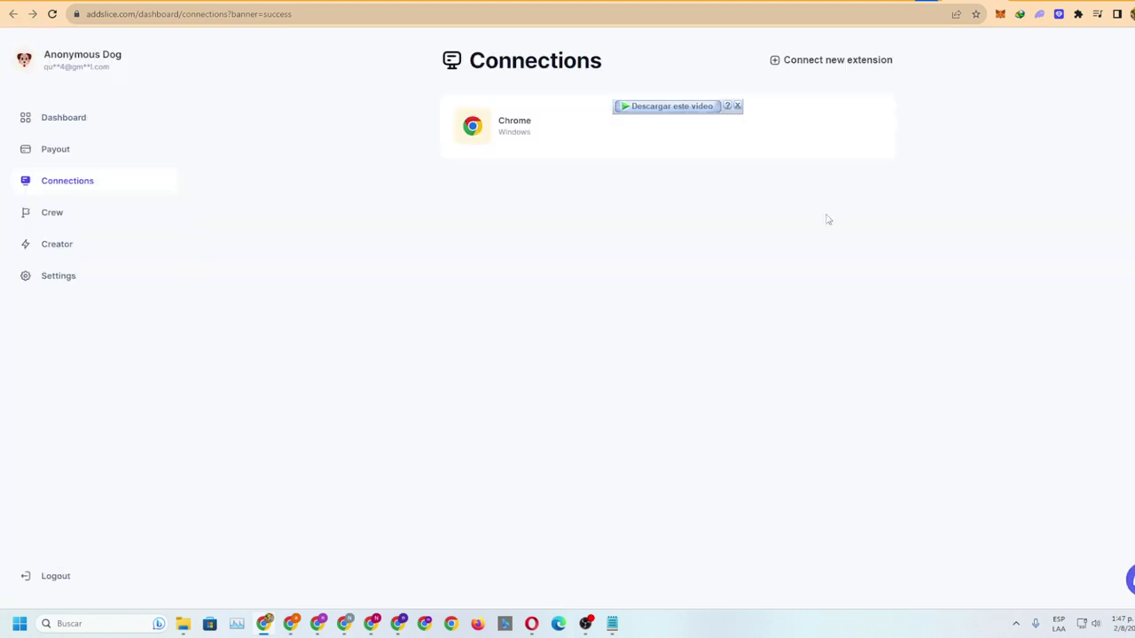
pyautogui.click(1058, 14)
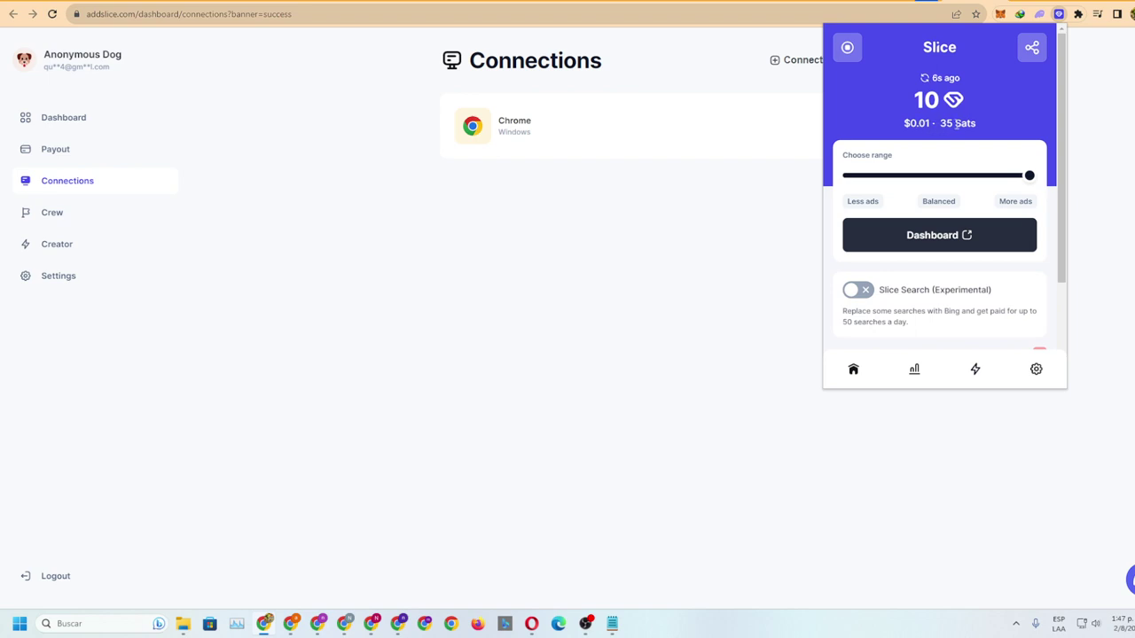
pyautogui.moveTo(1026, 177); pyautogui.dragTo(1052, 185)
pyautogui.click(952, 235)
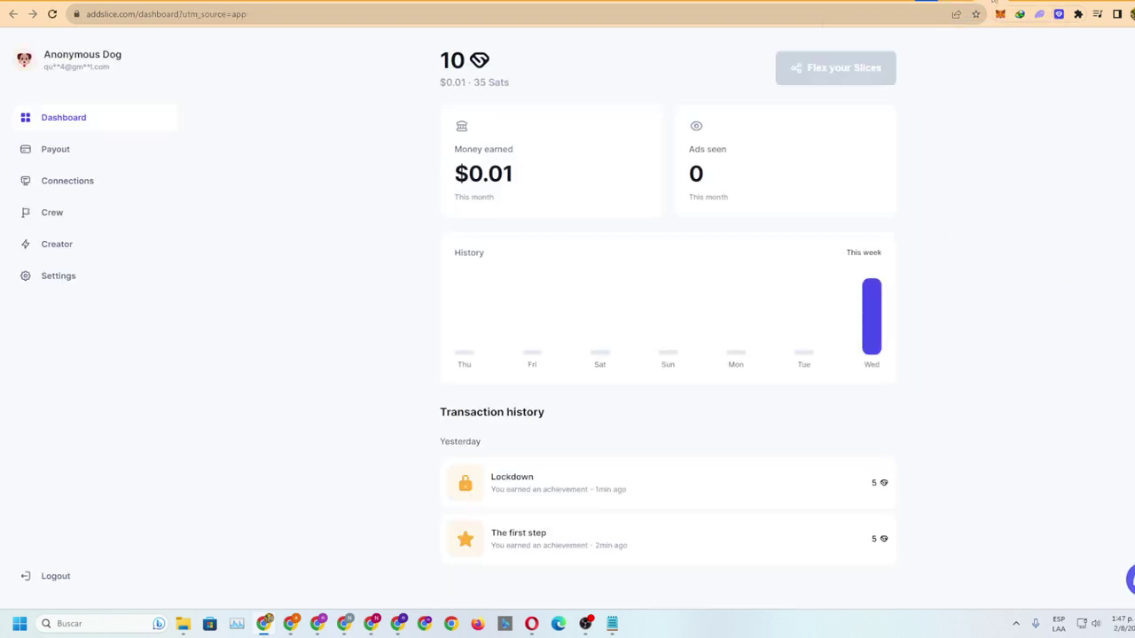
# Reload the dashboard tab and reopen the Slice dashboard from the extension panel
pyautogui.rightClick(898, 2)
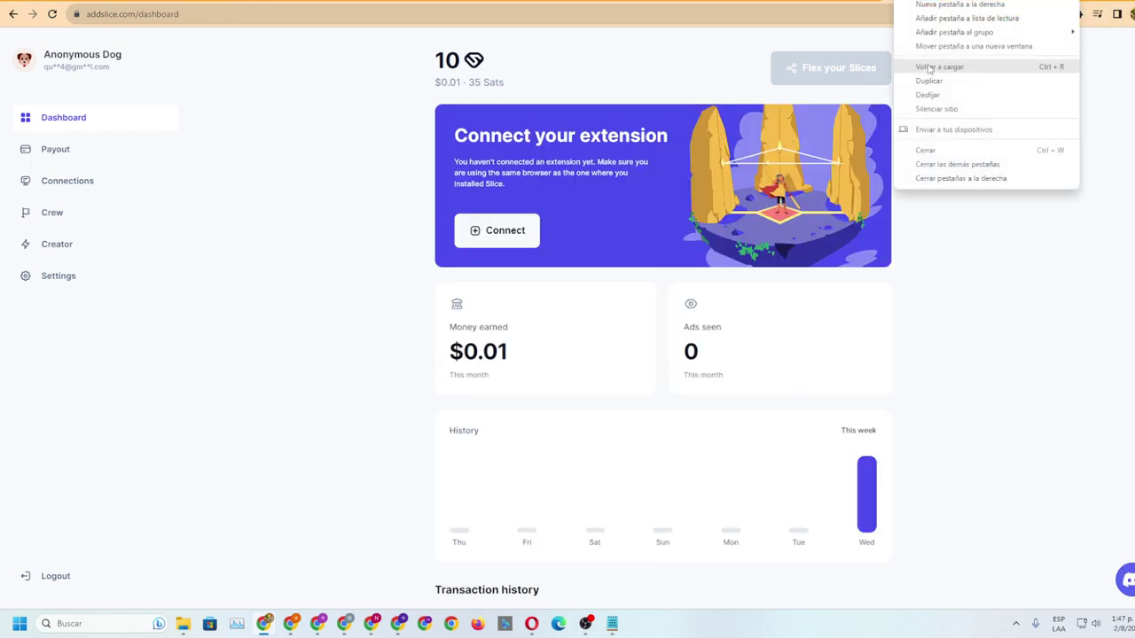
pyautogui.click(929, 95)
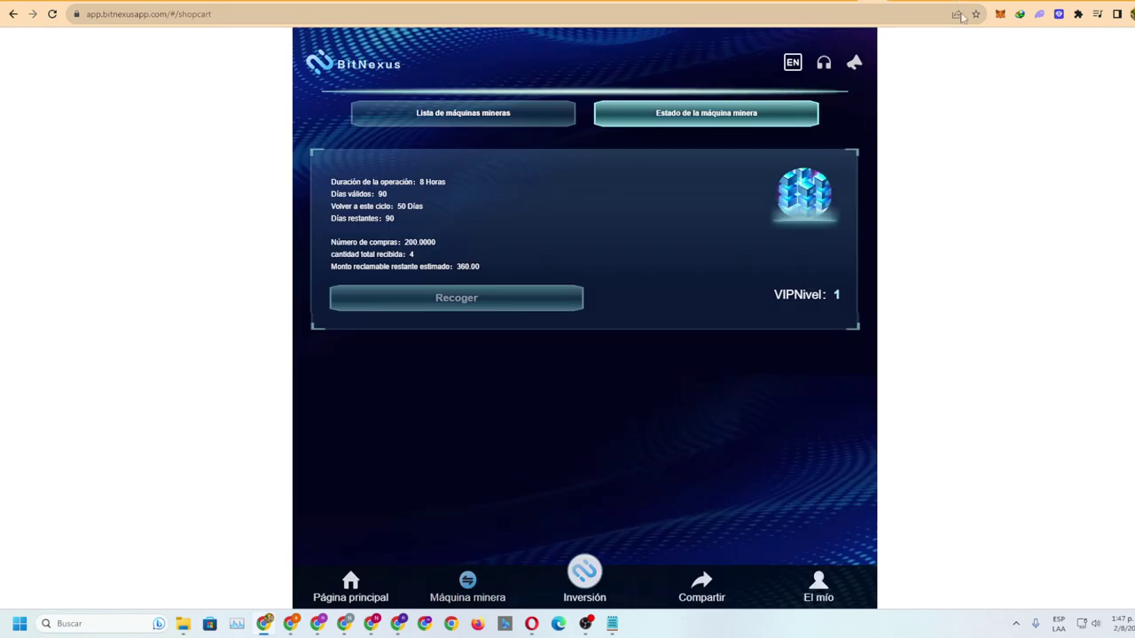
pyautogui.click(1058, 14)
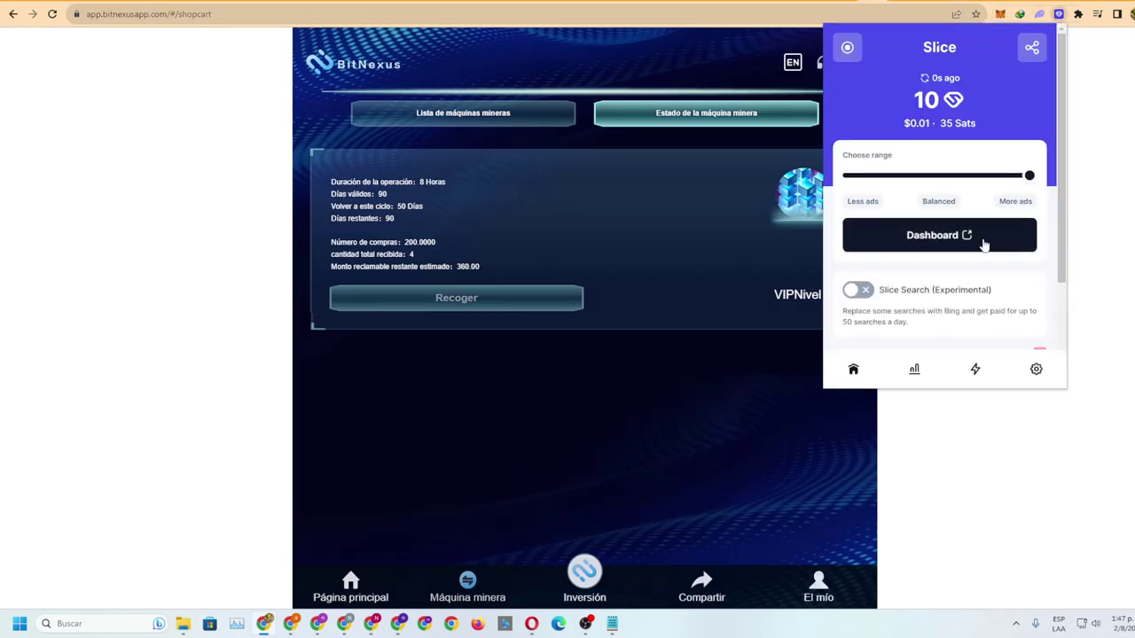
pyautogui.click(938, 234)
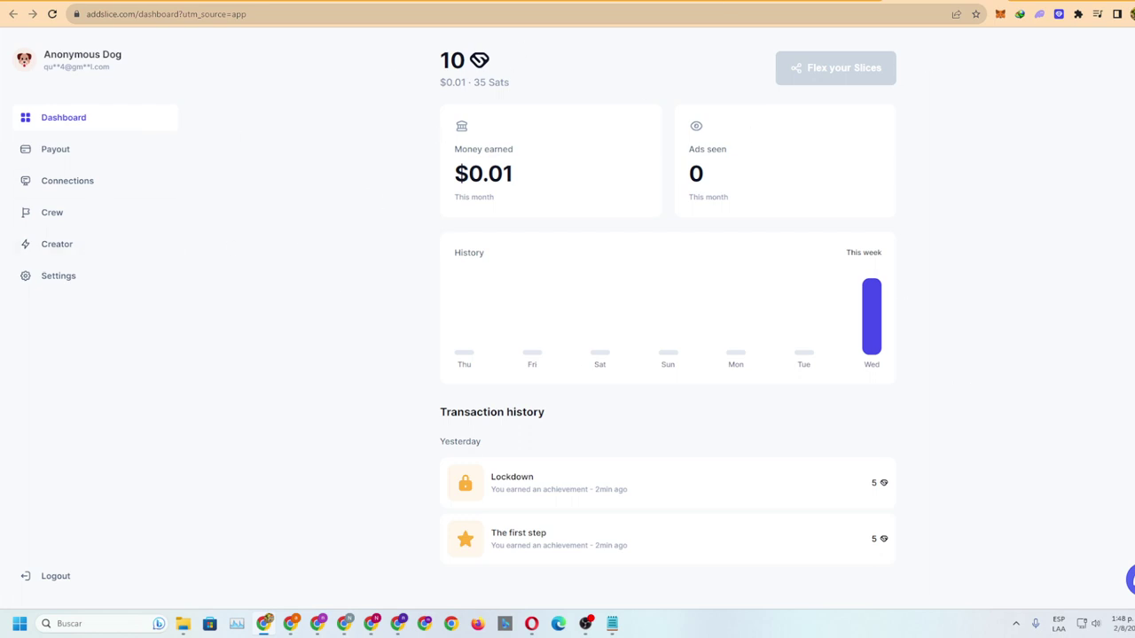
# Translate the Slice Search description in the extension panel into Spanish with Traductor de Google
pyautogui.click(1059, 15)
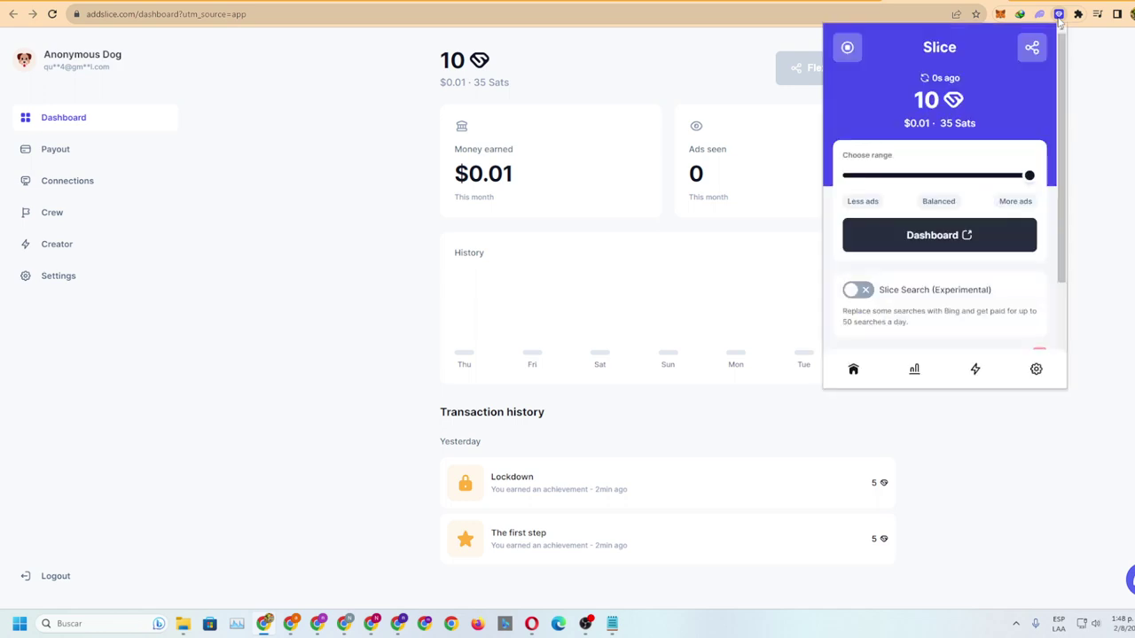
pyautogui.scroll(-3, 838, 174)
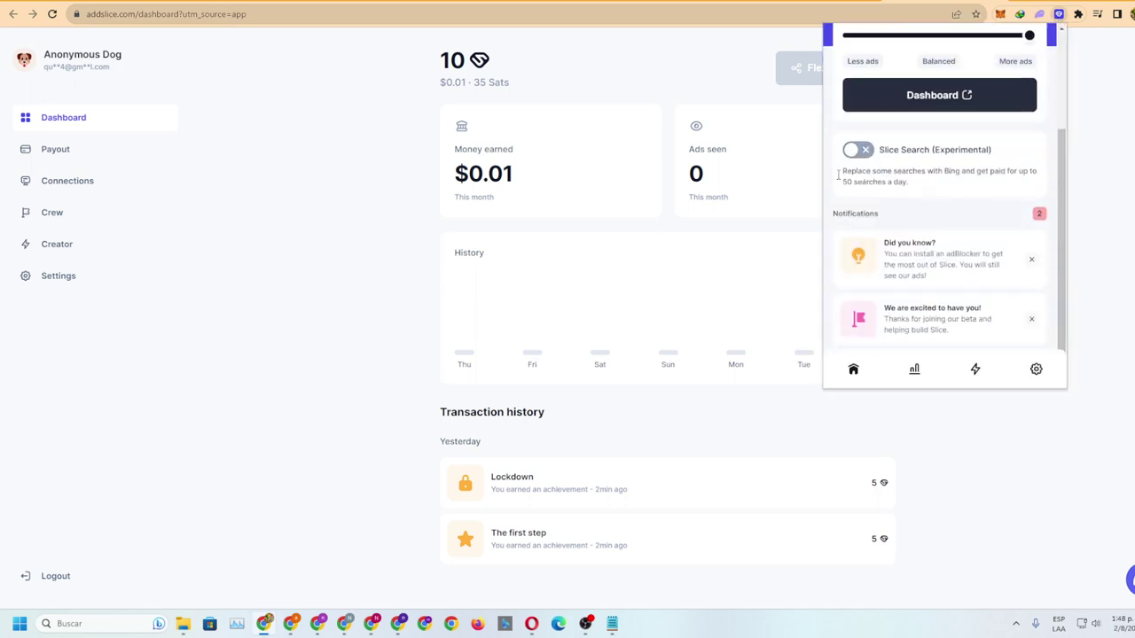
pyautogui.moveTo(910, 183); pyautogui.dragTo(841, 173)
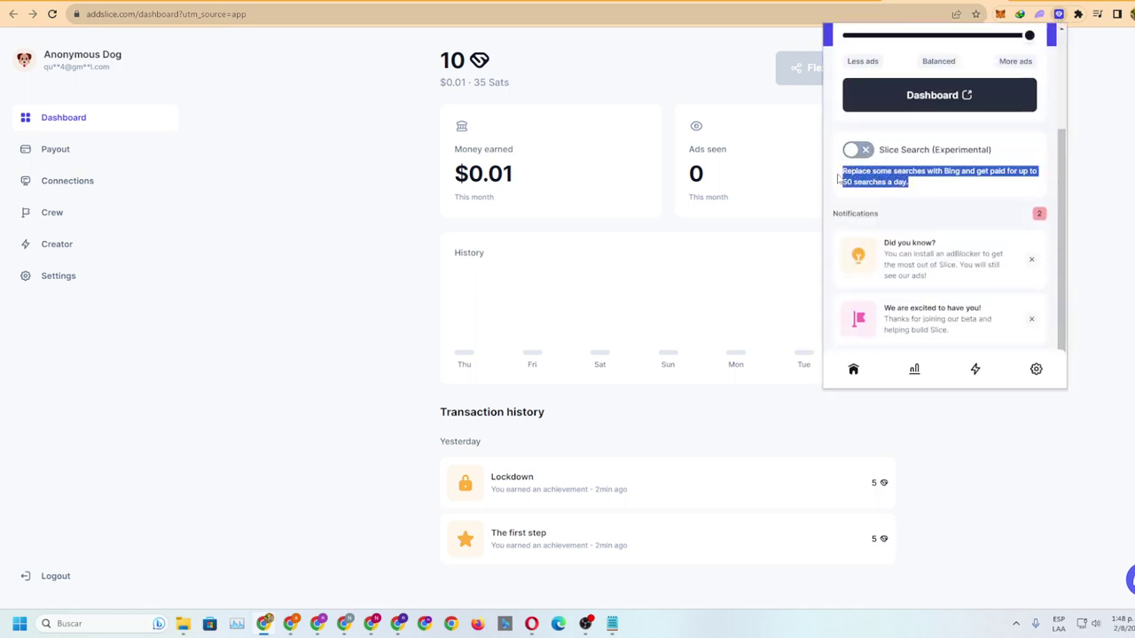
pyautogui.rightClick(850, 176)
pyautogui.click(905, 219)
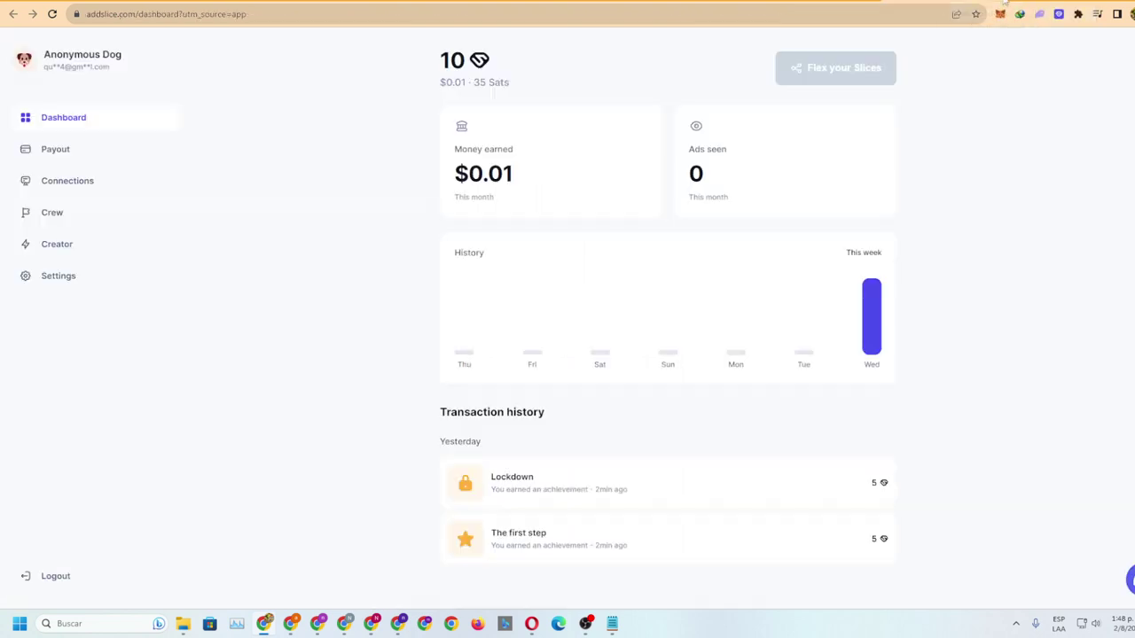
# Dismiss both notification cards in the Slice panel and open its History view, which shows no history
pyautogui.click(1058, 15)
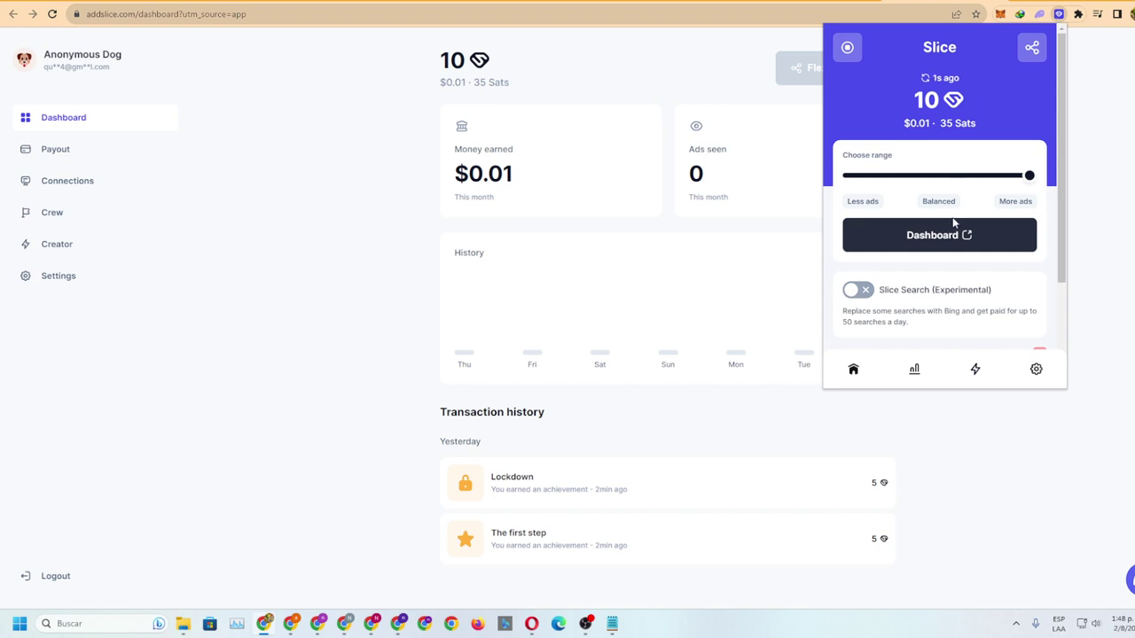
pyautogui.scroll(-2, 954, 221)
pyautogui.scroll(-1, 967, 226)
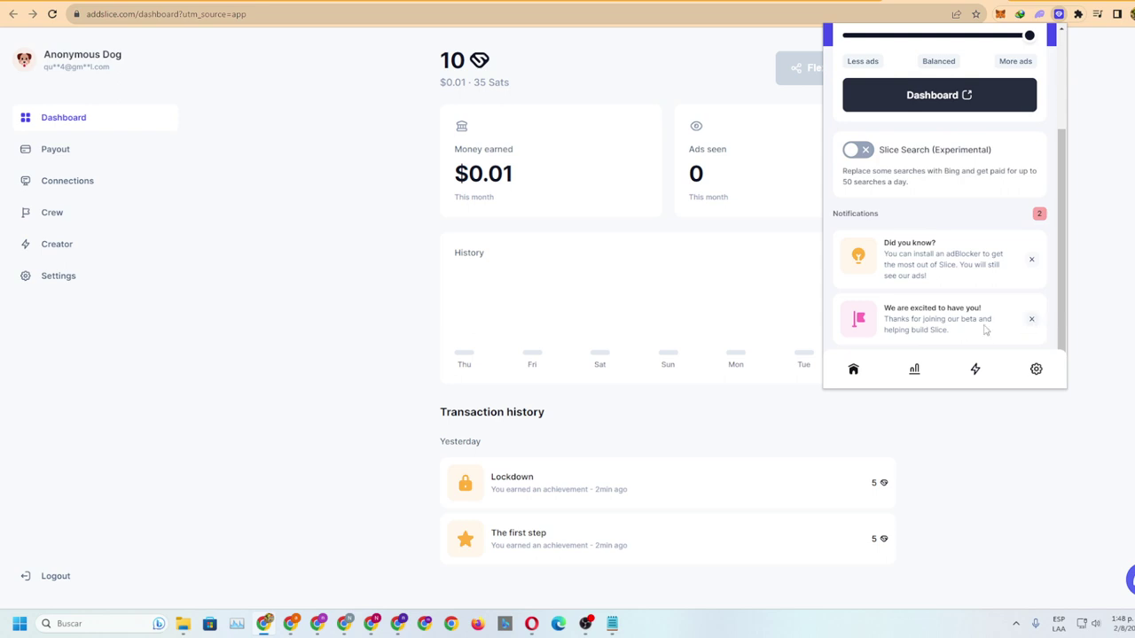
pyautogui.click(1033, 319)
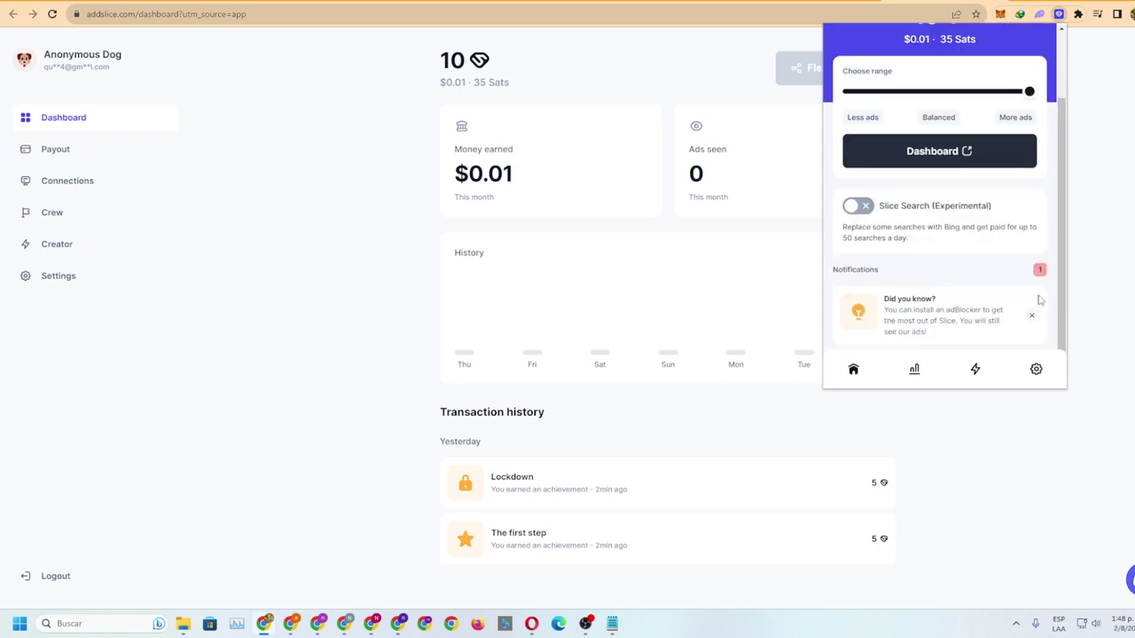
pyautogui.click(1031, 317)
pyautogui.scroll(-2, 912, 225)
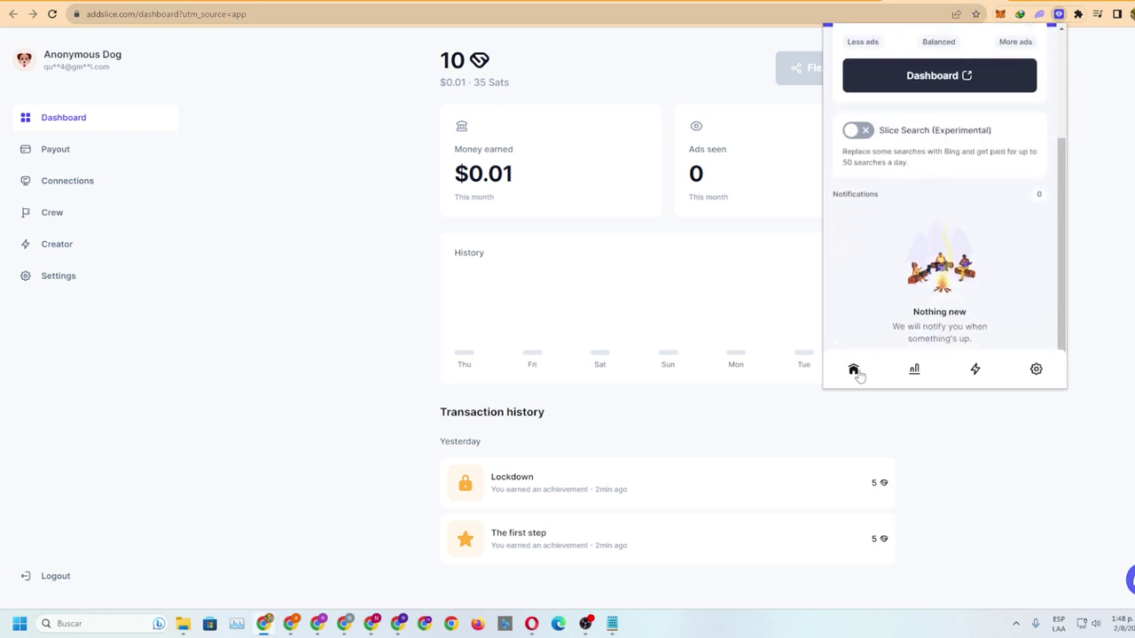
pyautogui.click(914, 370)
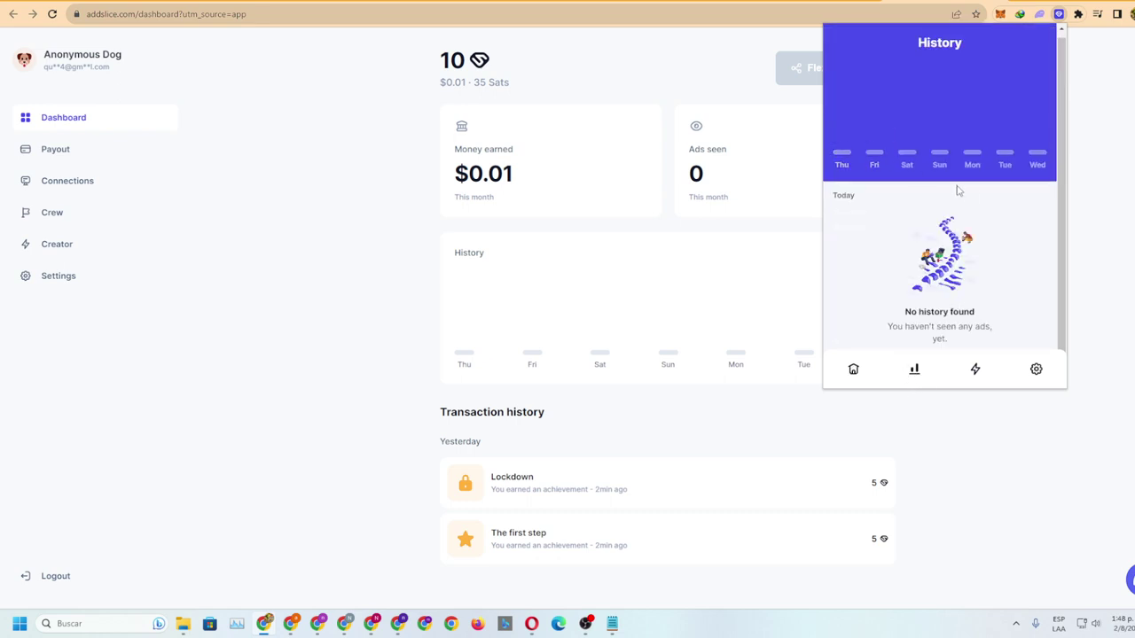
# Translate the Creator 50/50 revenue-share explanation into Spanish with Traductor de Google
pyautogui.click(978, 374)
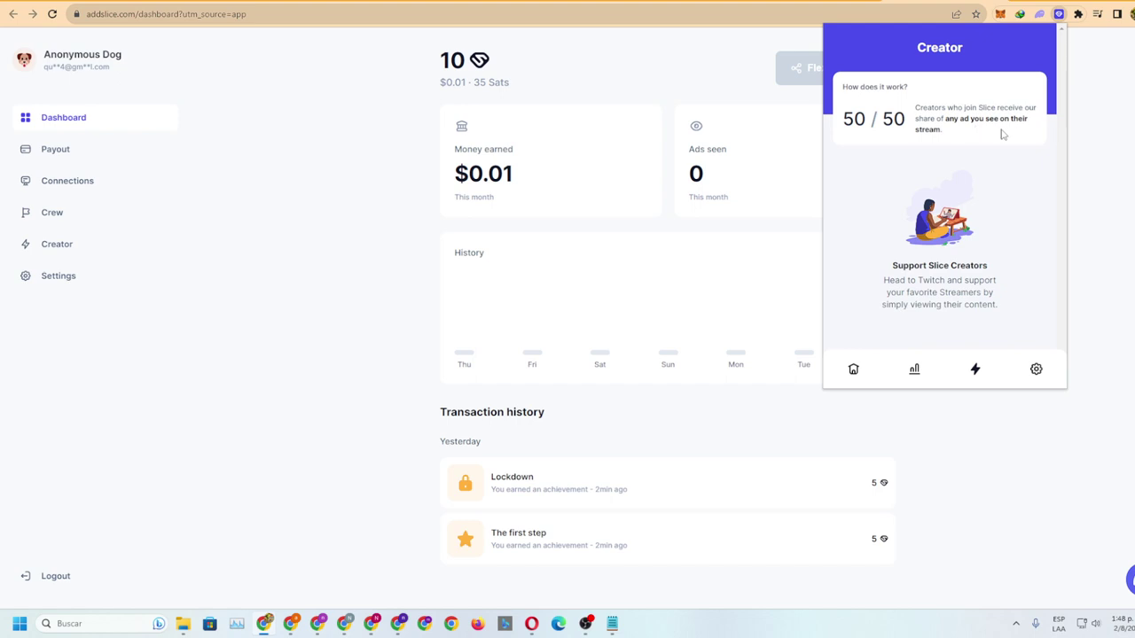
pyautogui.moveTo(945, 133); pyautogui.dragTo(913, 108)
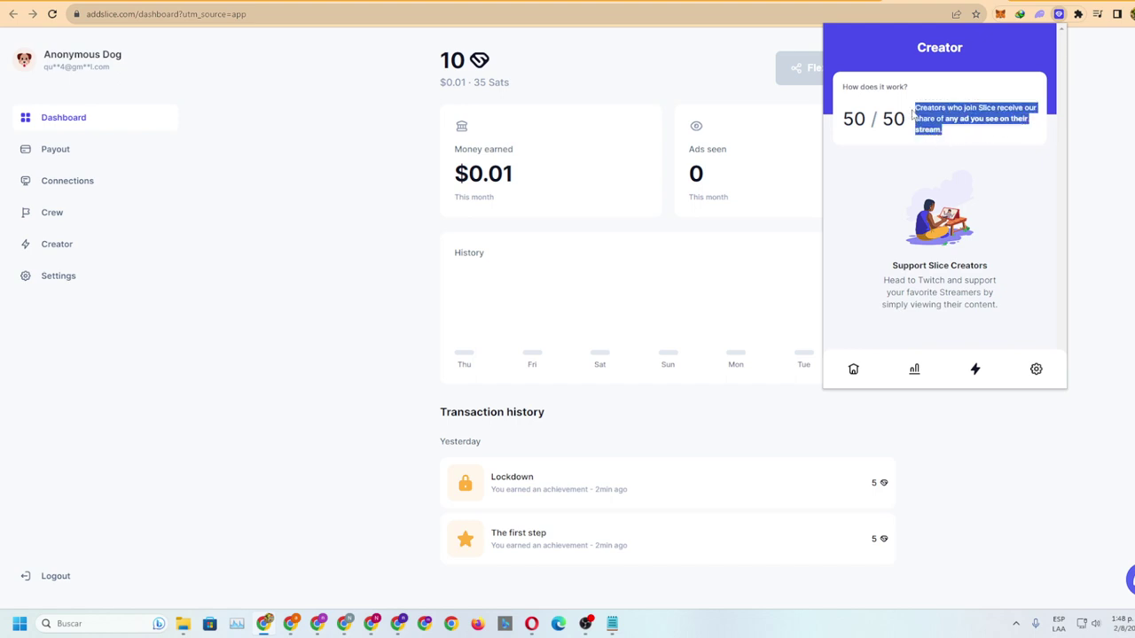
pyautogui.rightClick(927, 114)
pyautogui.click(783, 157)
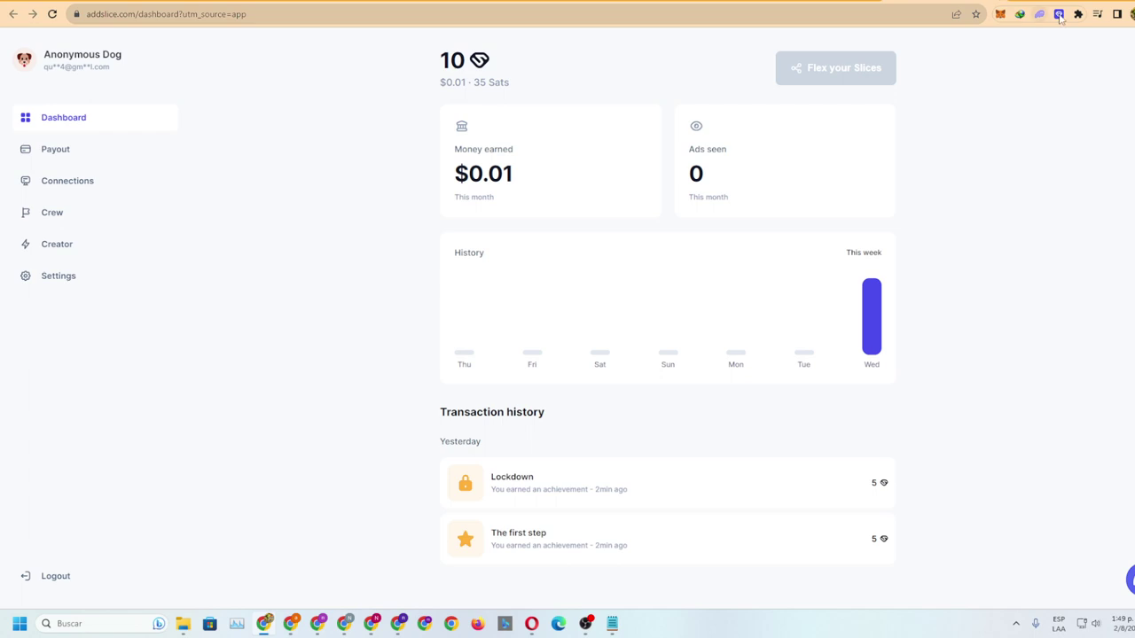
# From the Slice panel's Settings, open the Transparency Privacy Center page and look it over
pyautogui.click(1058, 13)
pyautogui.click(976, 369)
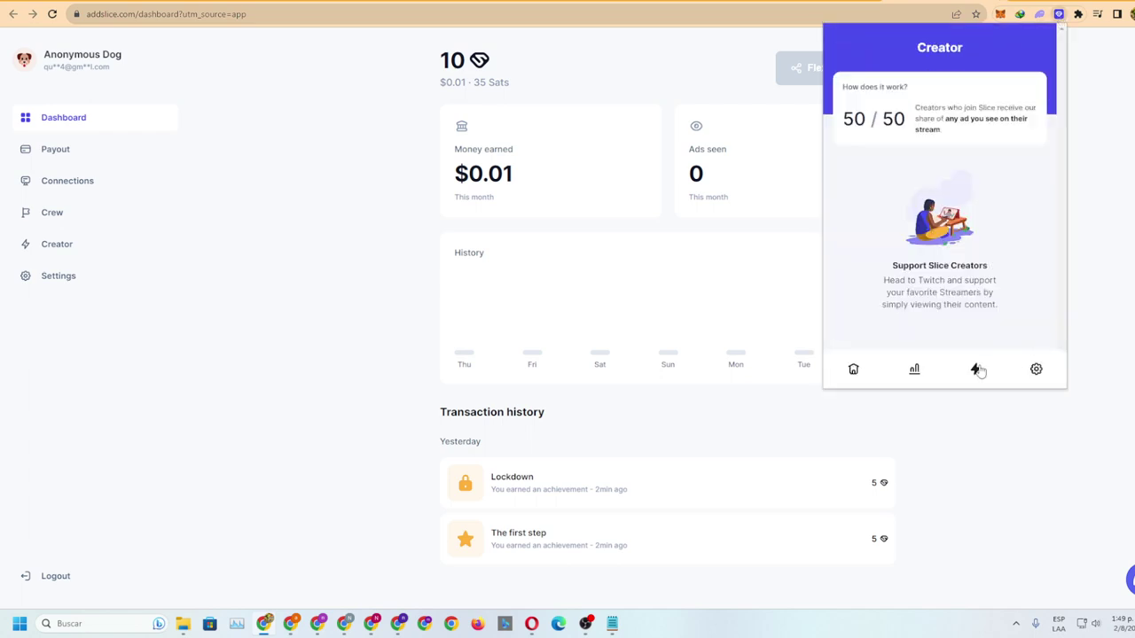
pyautogui.click(1035, 370)
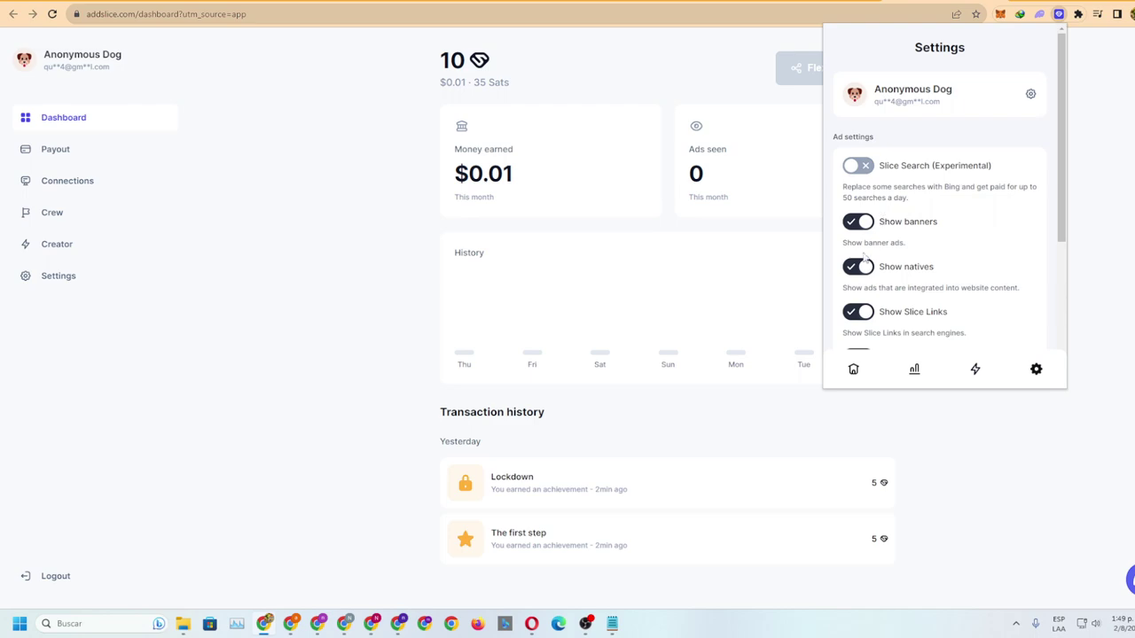
pyautogui.scroll(-5, 864, 253)
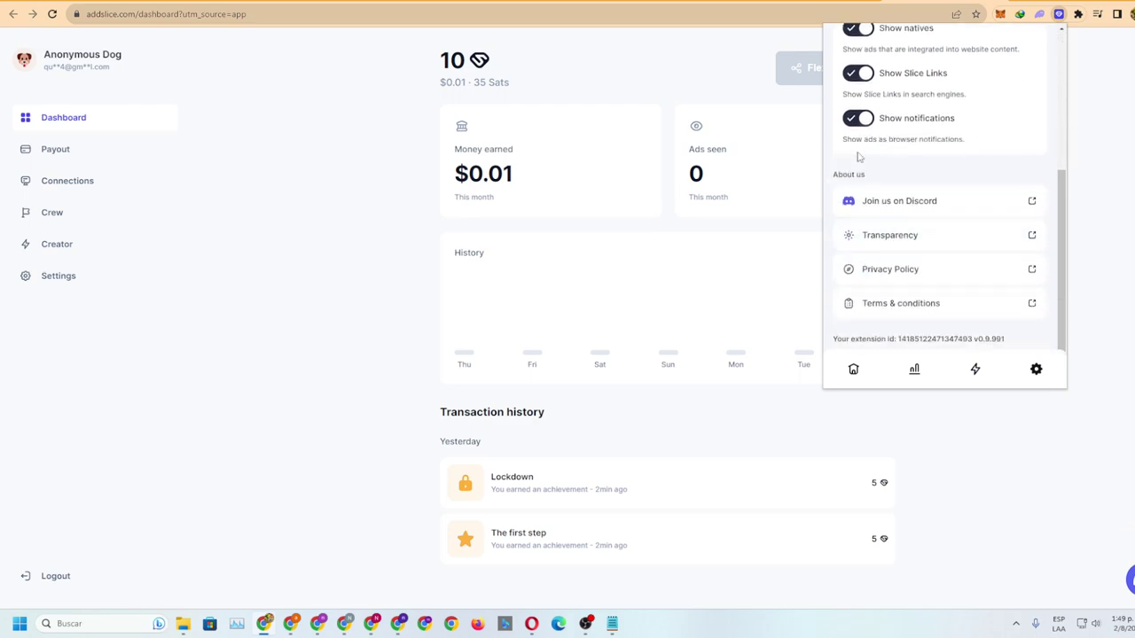
pyautogui.click(848, 236)
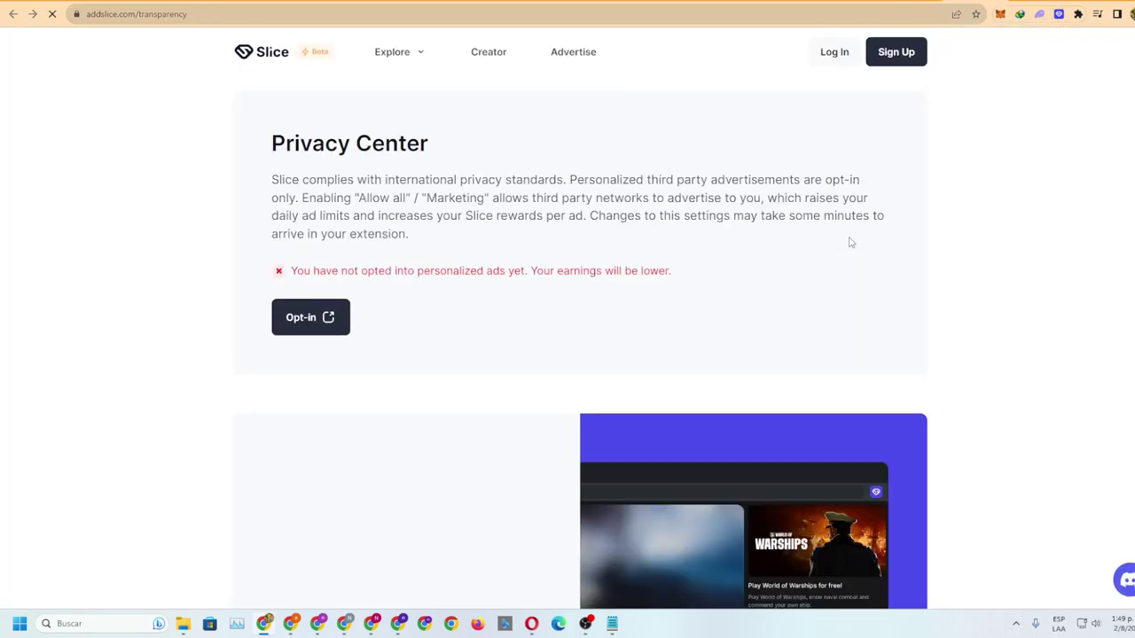
pyautogui.scroll(-12, 499, 251)
pyautogui.scroll(6, 530, 260)
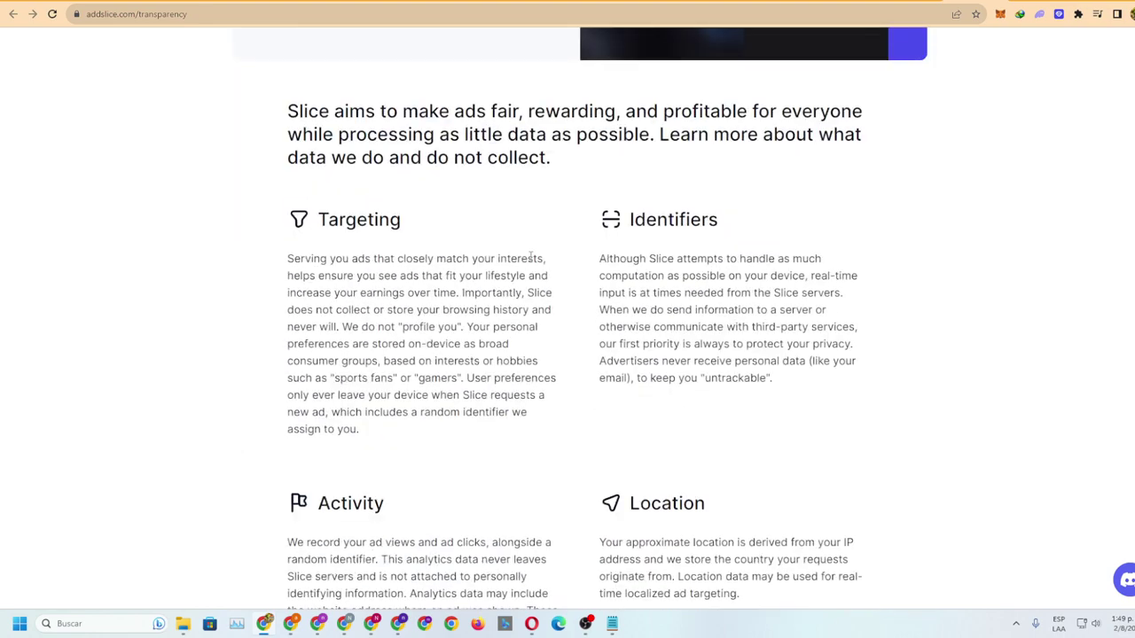
pyautogui.scroll(7, 530, 257)
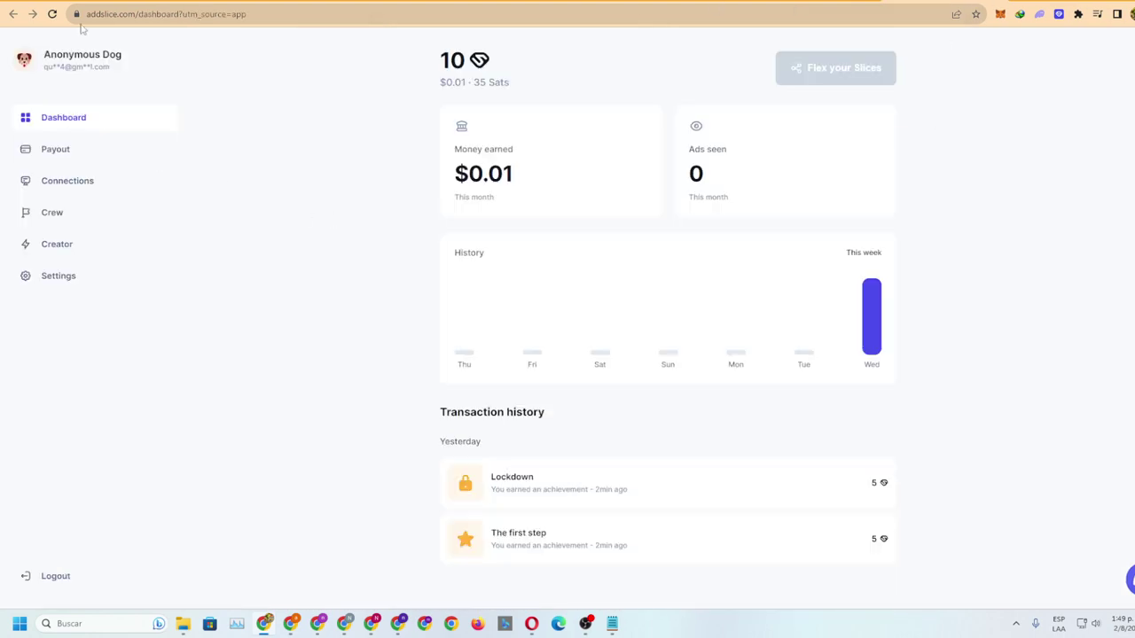
# Try a Bitcoin lightning withdrawal and confirm under 50 Slices can't be withdrawn, then go back
pyautogui.click(50, 164)
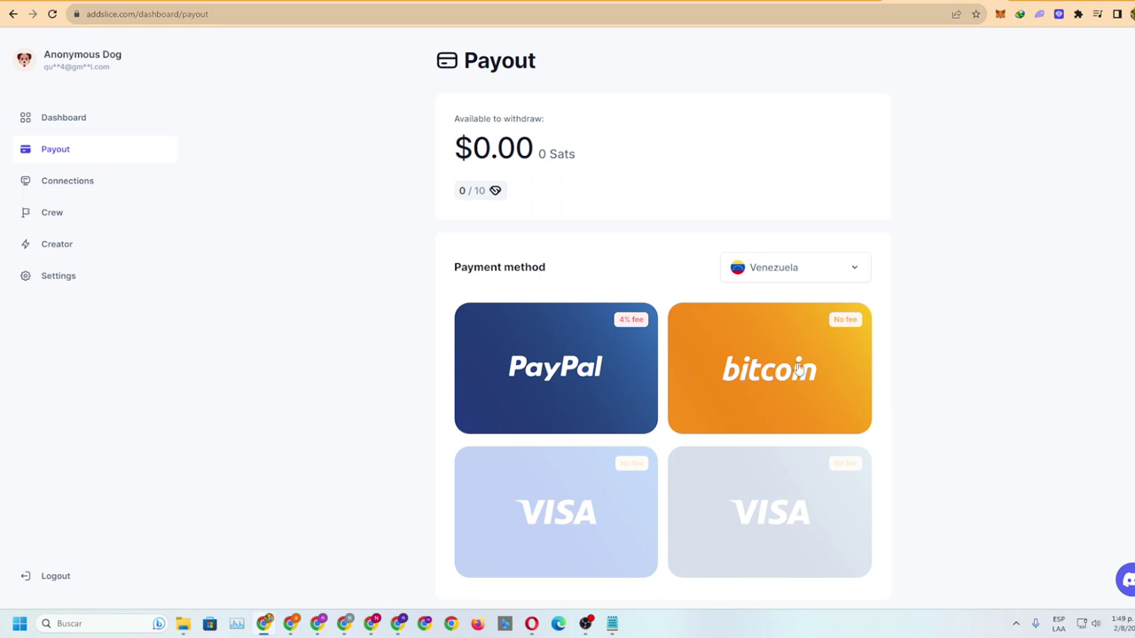
pyautogui.click(766, 373)
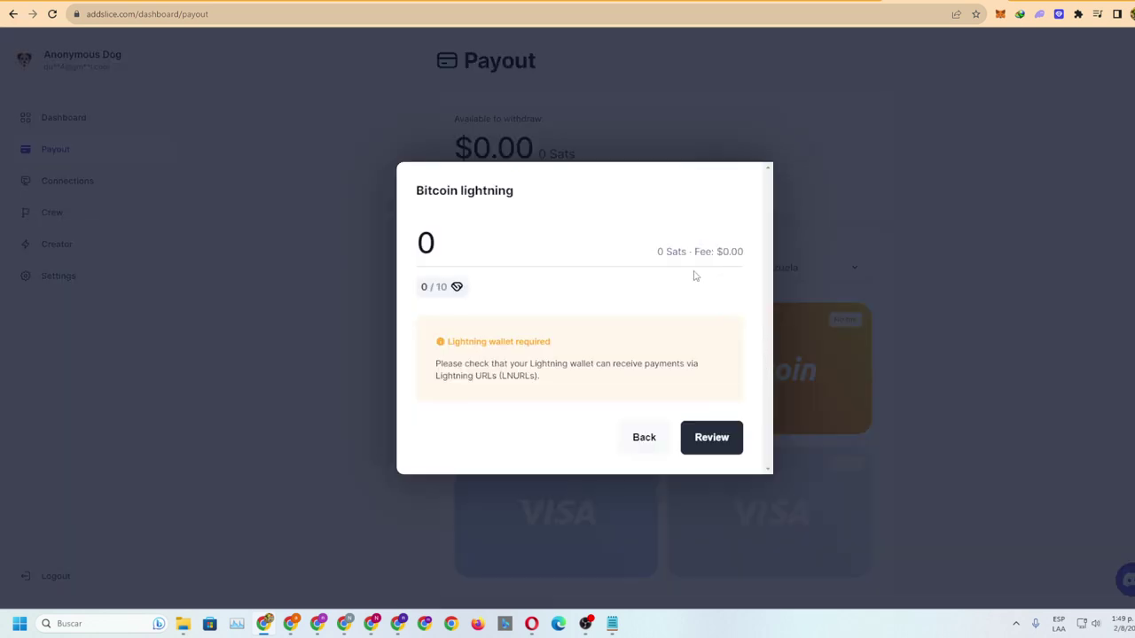
pyautogui.moveTo(449, 244); pyautogui.dragTo(383, 250)
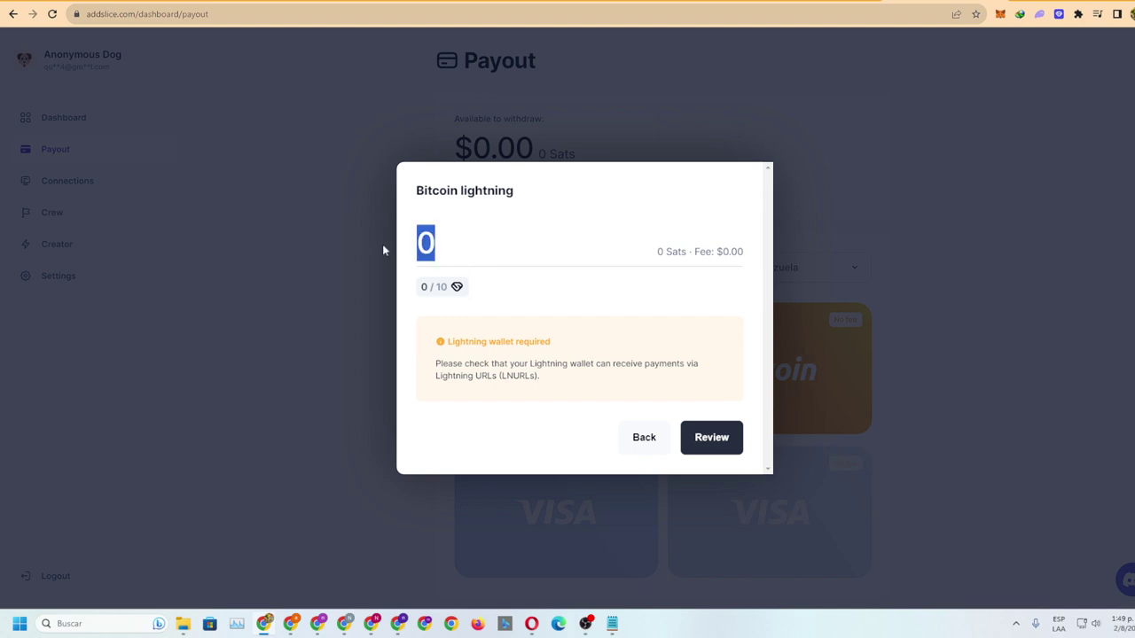
pyautogui.click(509, 251)
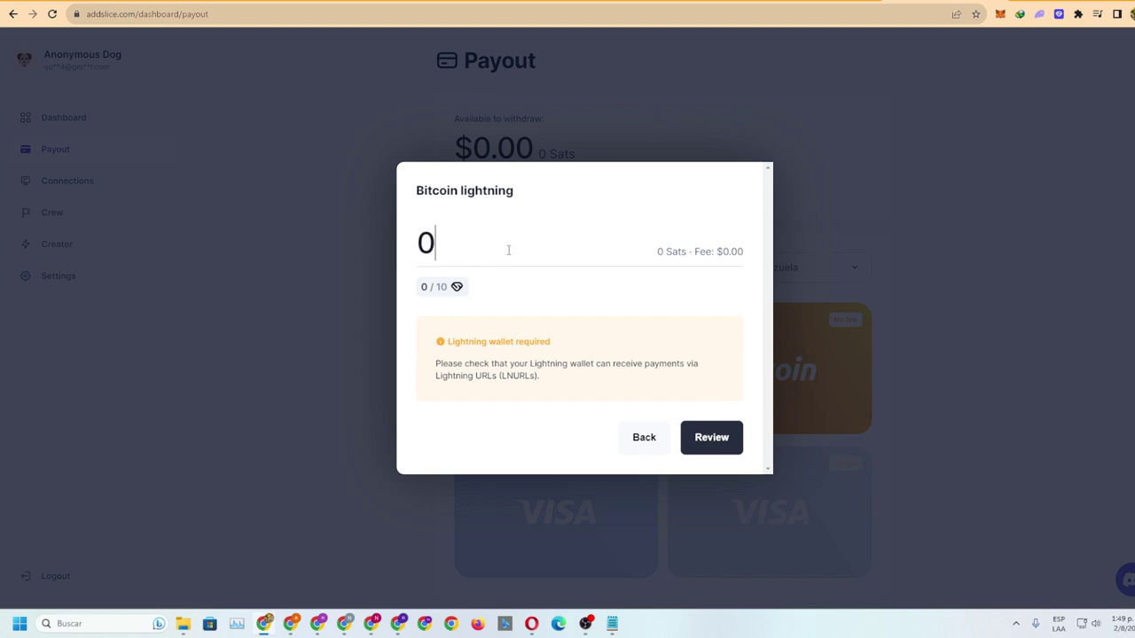
pyautogui.moveTo(433, 290)
pyautogui.click(696, 439)
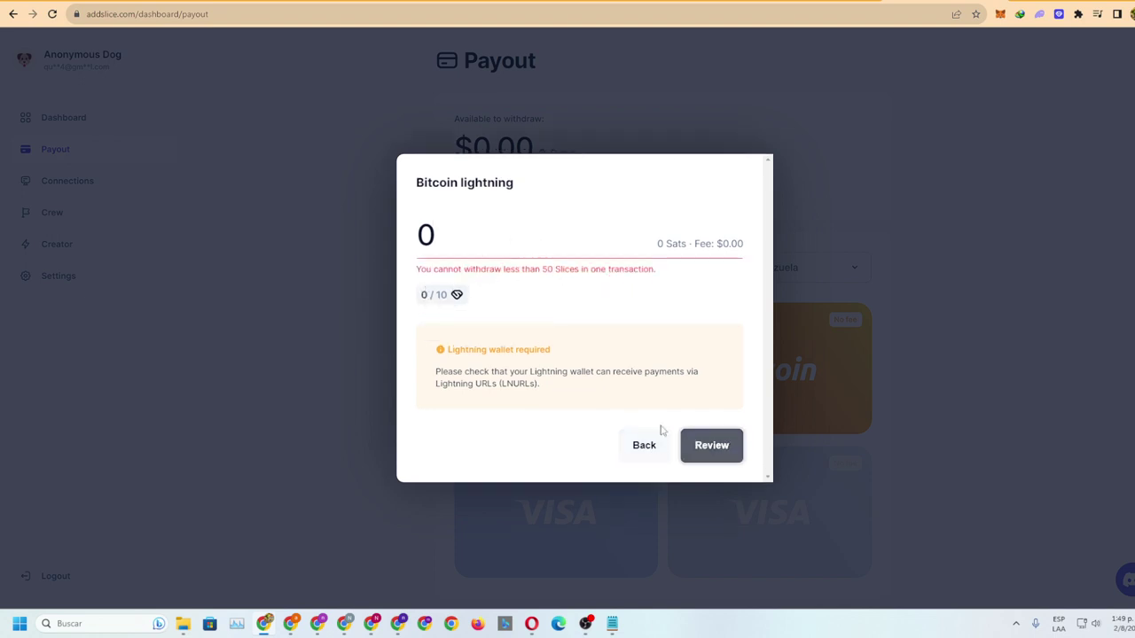
pyautogui.click(642, 444)
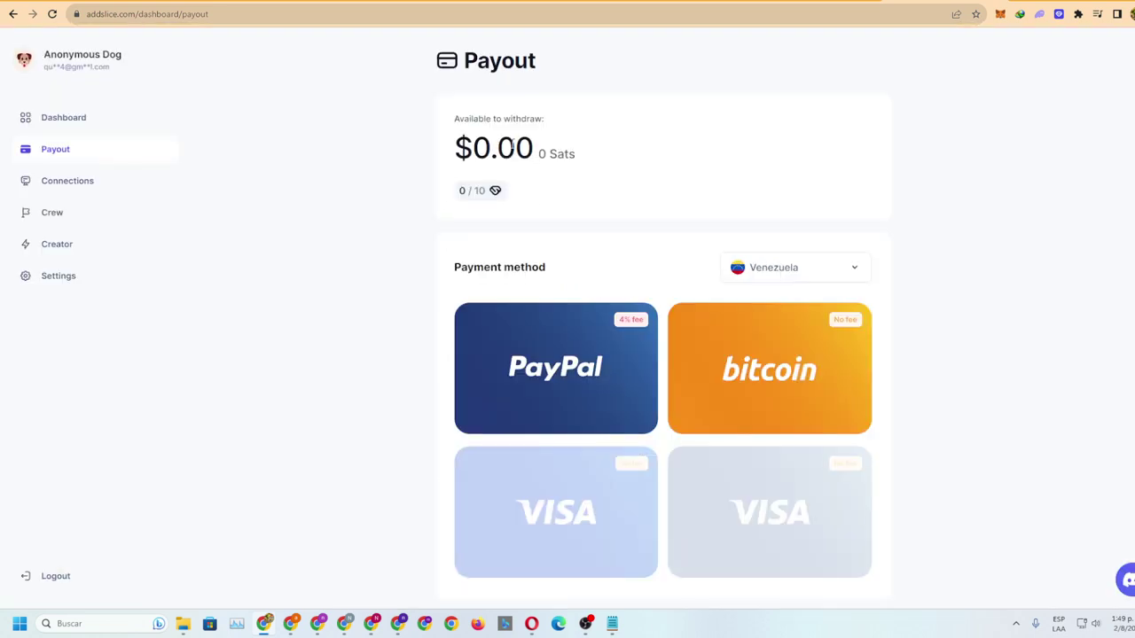
pyautogui.moveTo(489, 199)
# In Settings, replace the profile name with nanocoin
pyautogui.click(67, 281)
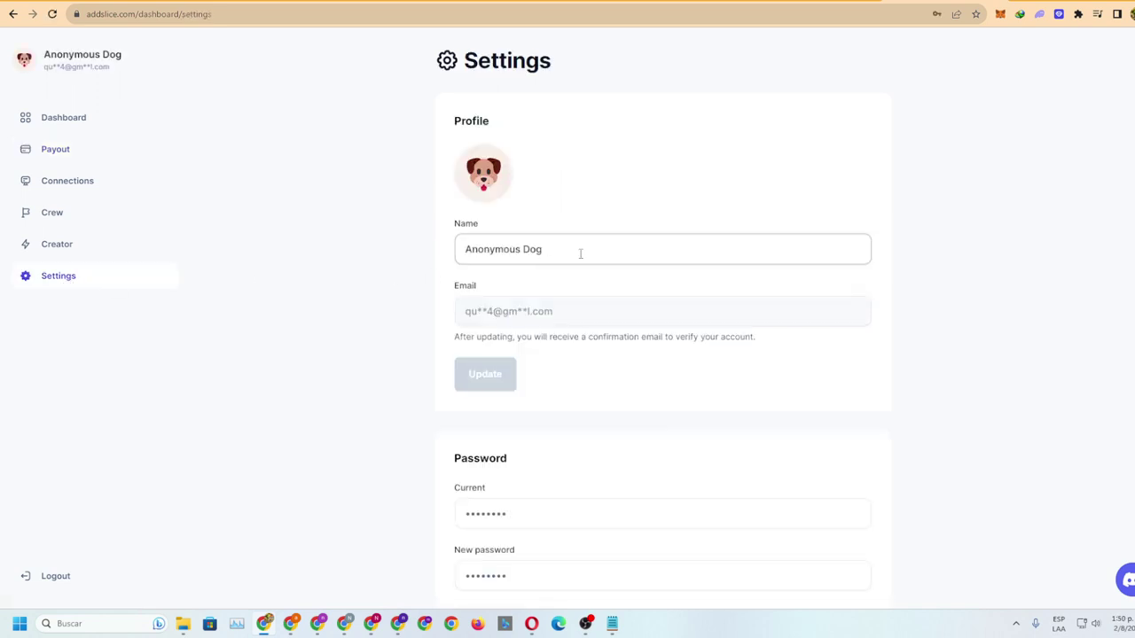
pyautogui.moveTo(580, 254); pyautogui.dragTo(325, 254)
pyautogui.press('BackSpace')
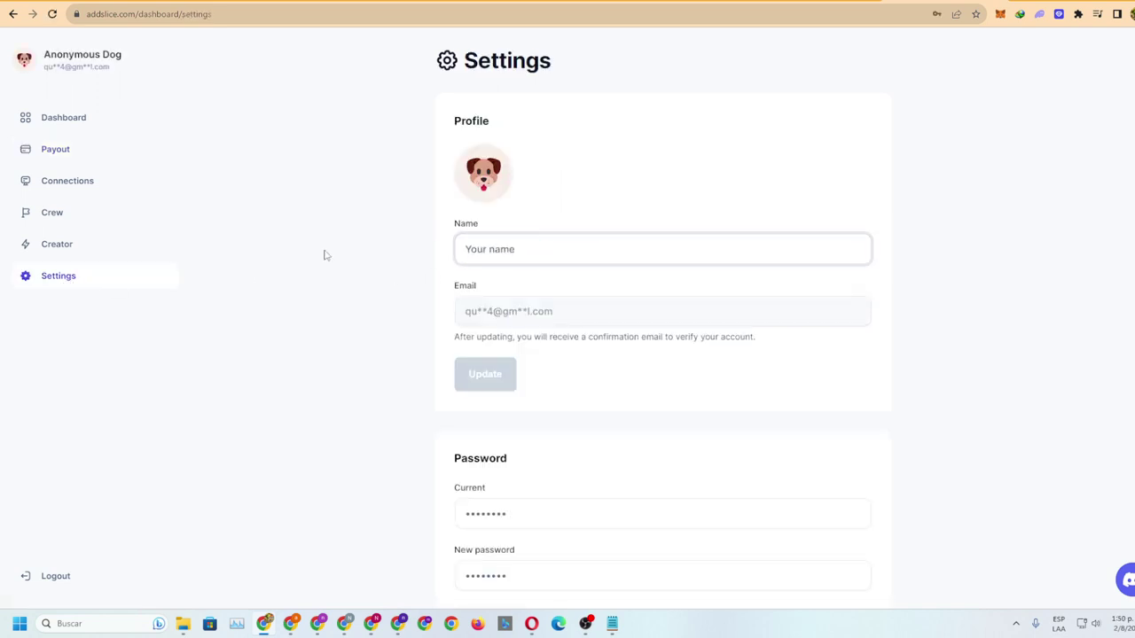
pyautogui.write('nanocoin')
pyautogui.click(369, 251)
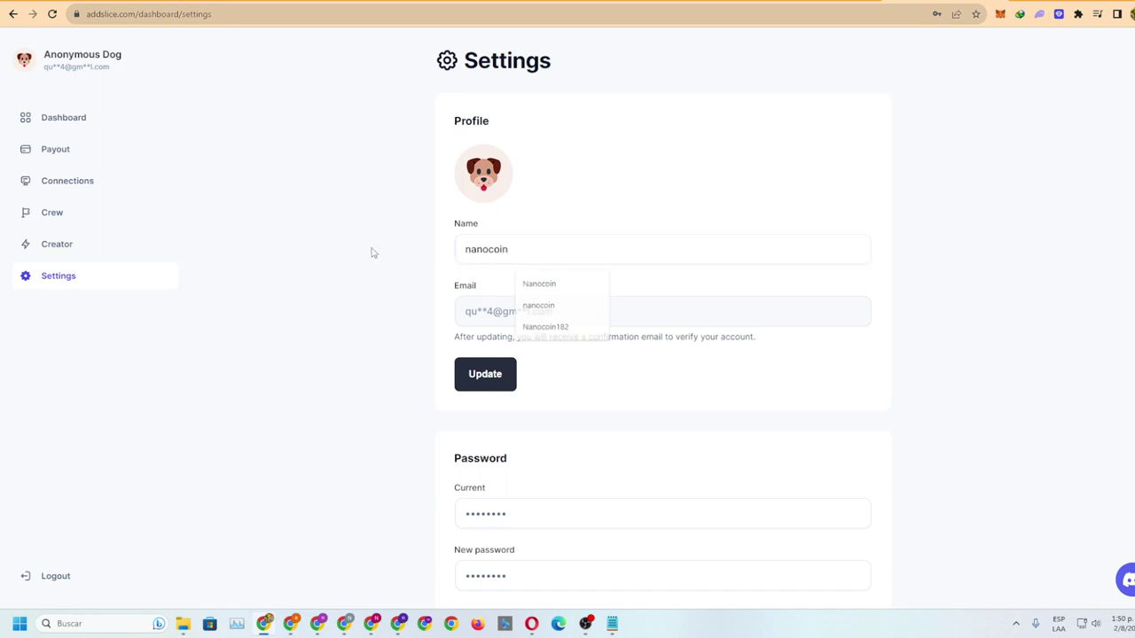
# Look over the remaining account options, then return to the Dashboard
pyautogui.scroll(-3, 728, 307)
pyautogui.scroll(-4, 702, 313)
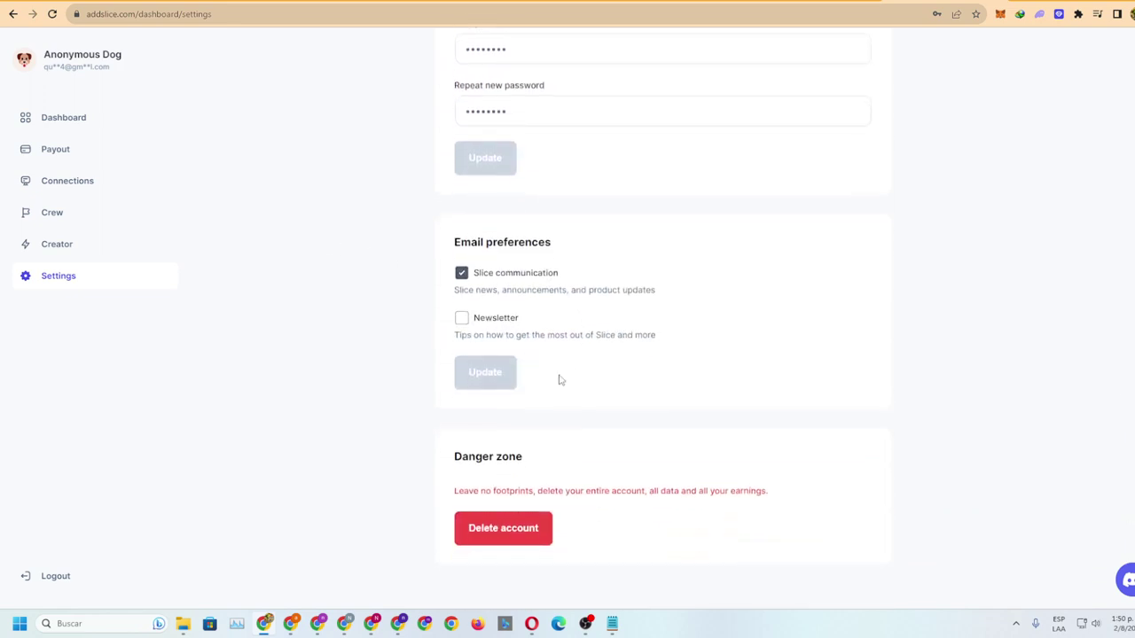
pyautogui.scroll(6, 263, 301)
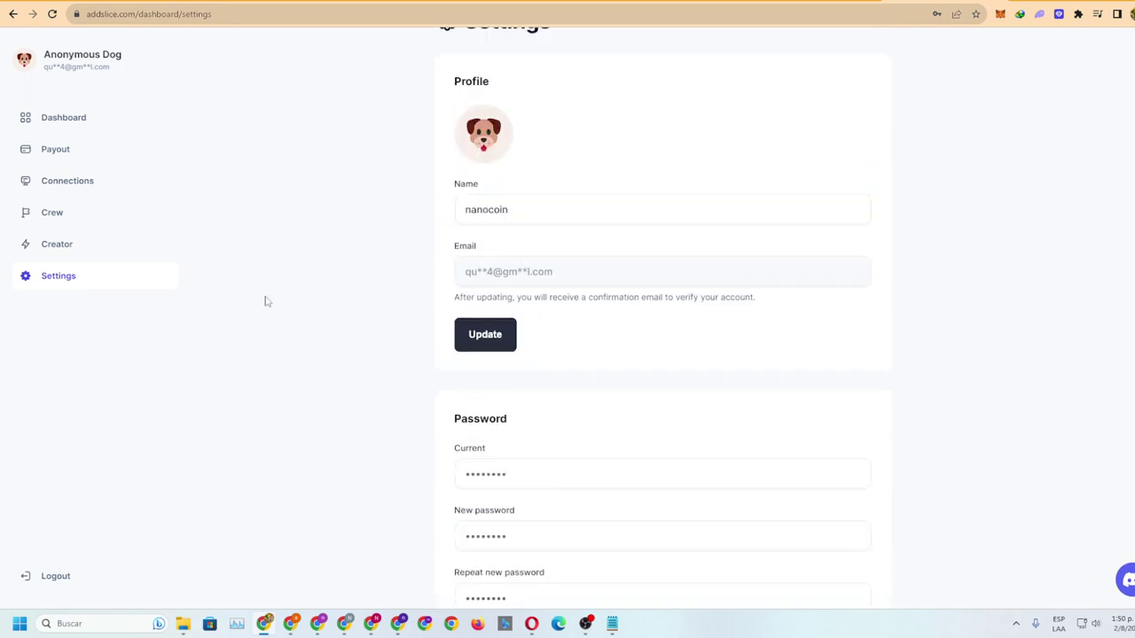
pyautogui.click(61, 117)
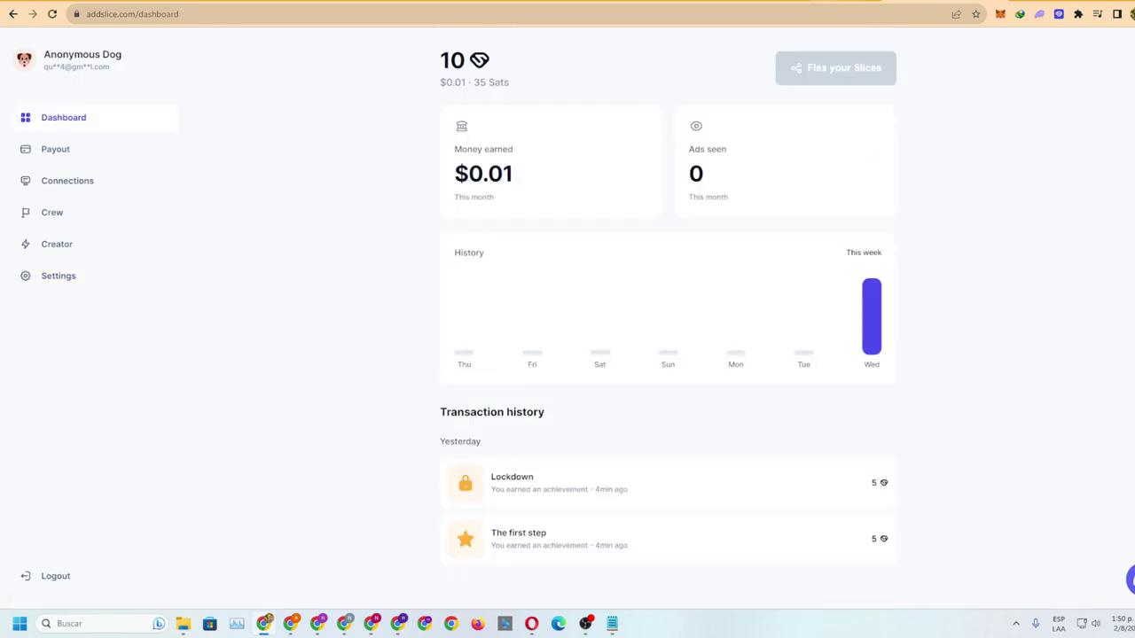
# Reload the YouTube video to trigger a Slice ad, then open the full dashboard from the extension
pyautogui.hotkey('alt', 'Tab')
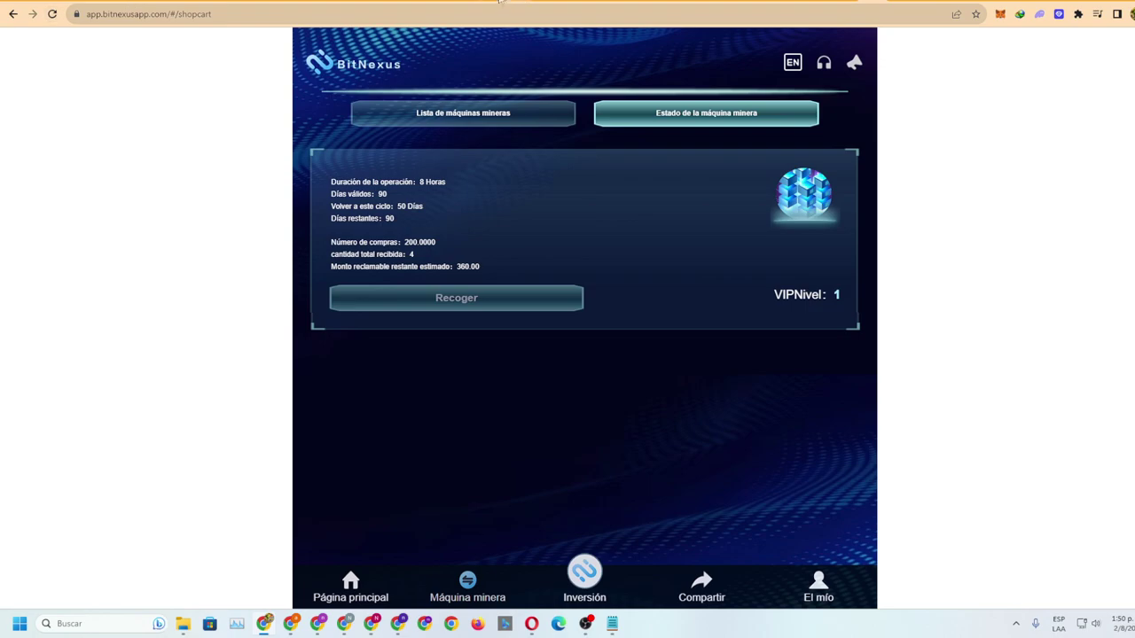
pyautogui.hotkey('alt', 'Tab')
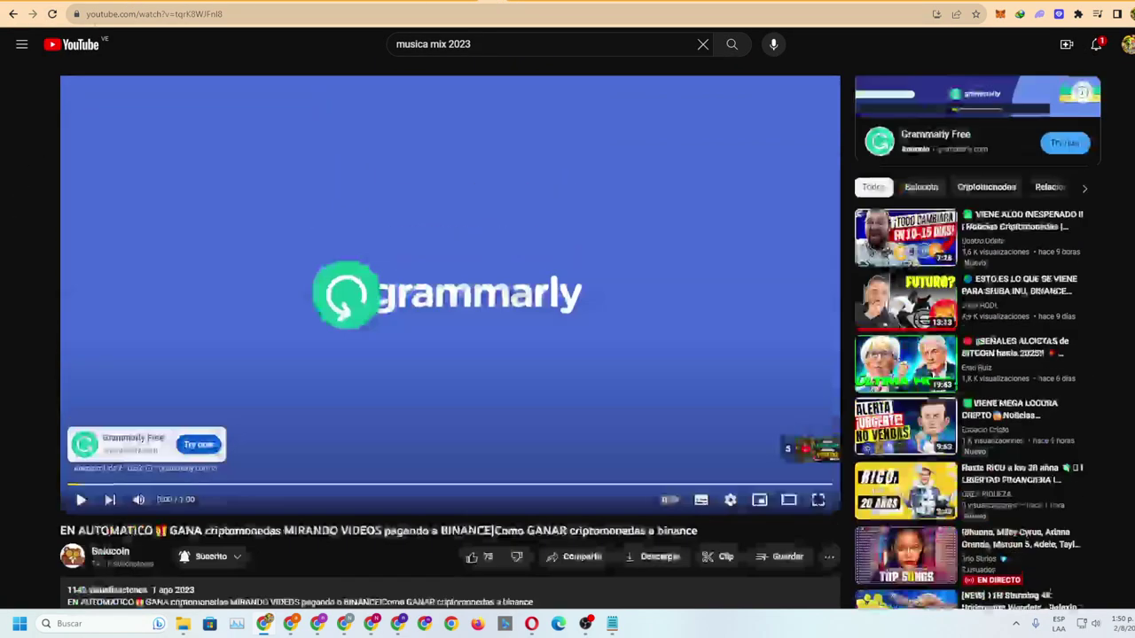
pyautogui.click(52, 14)
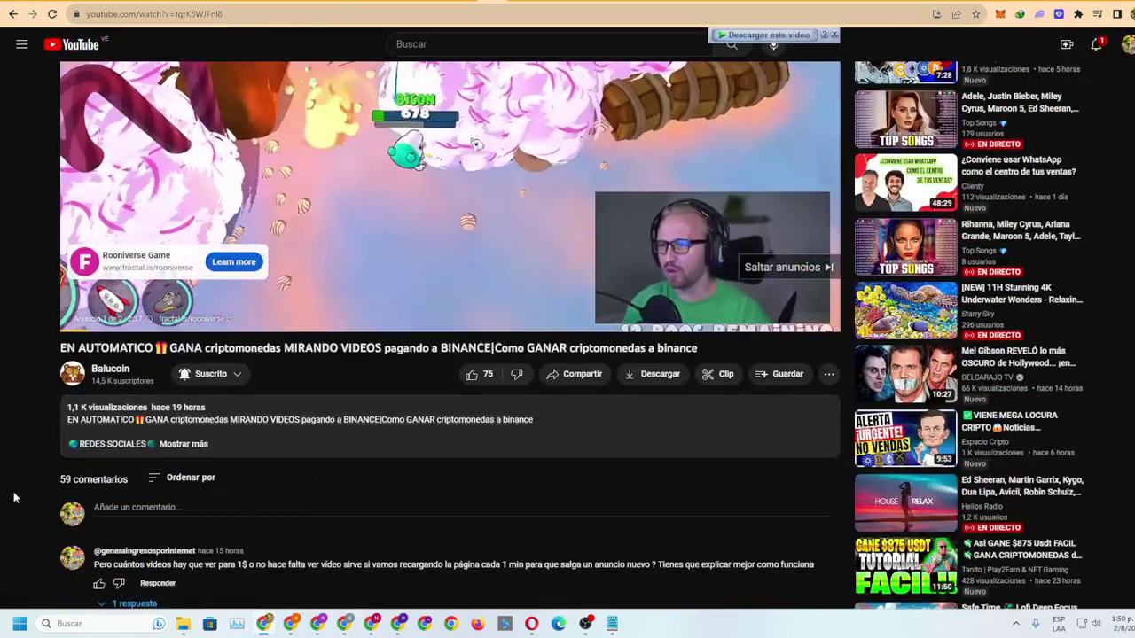
pyautogui.click(1059, 14)
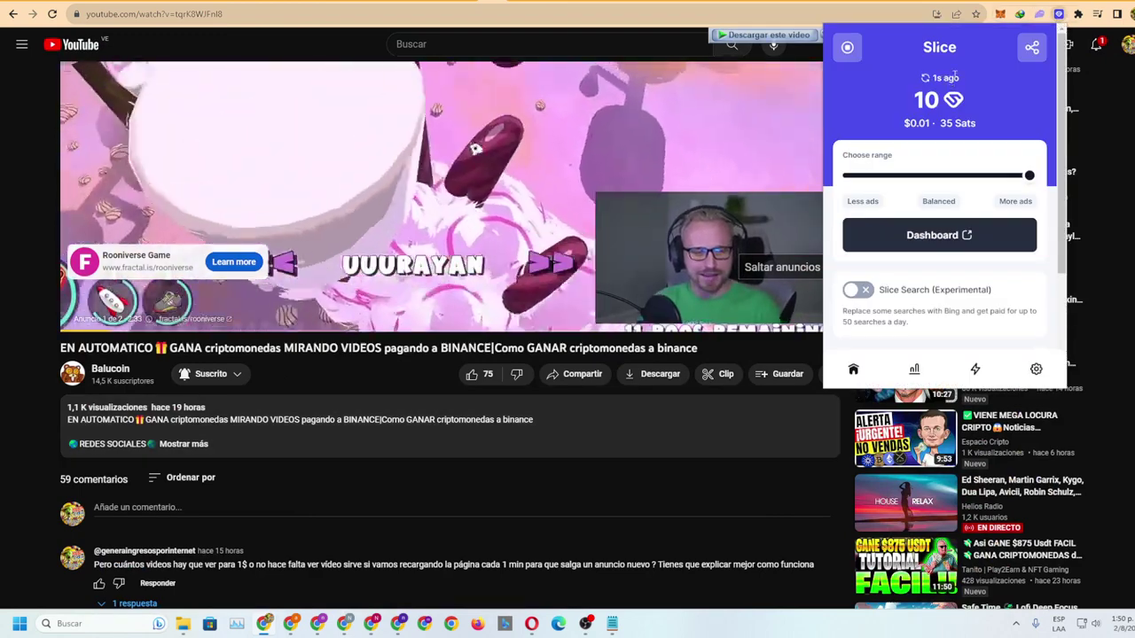
pyautogui.click(1034, 50)
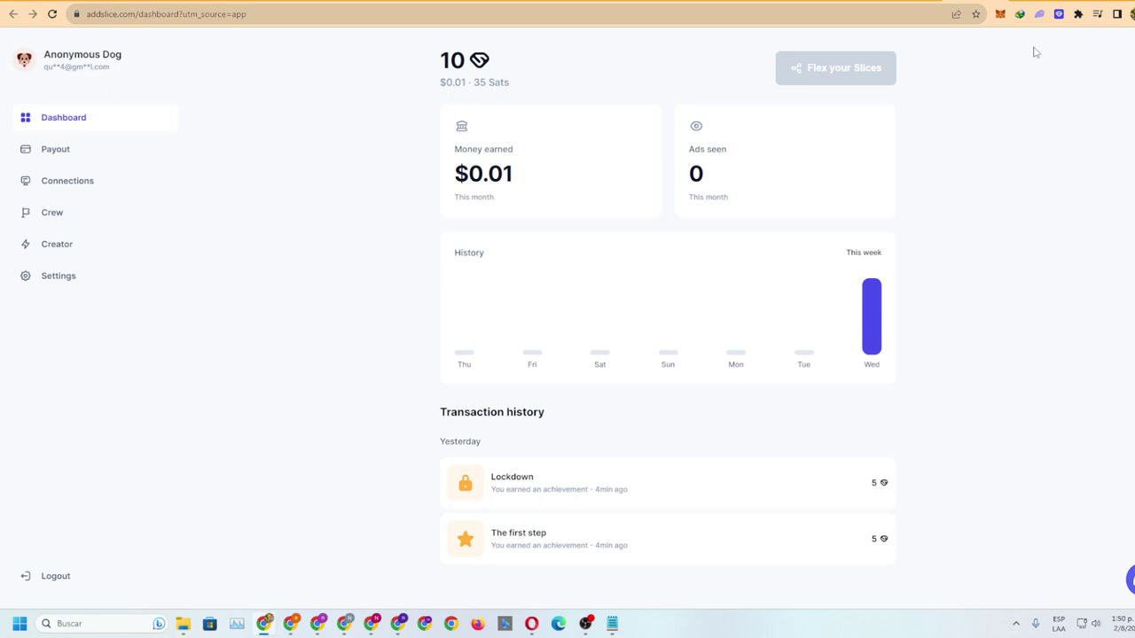
# Open the Creator page and glance over its contents
pyautogui.click(49, 247)
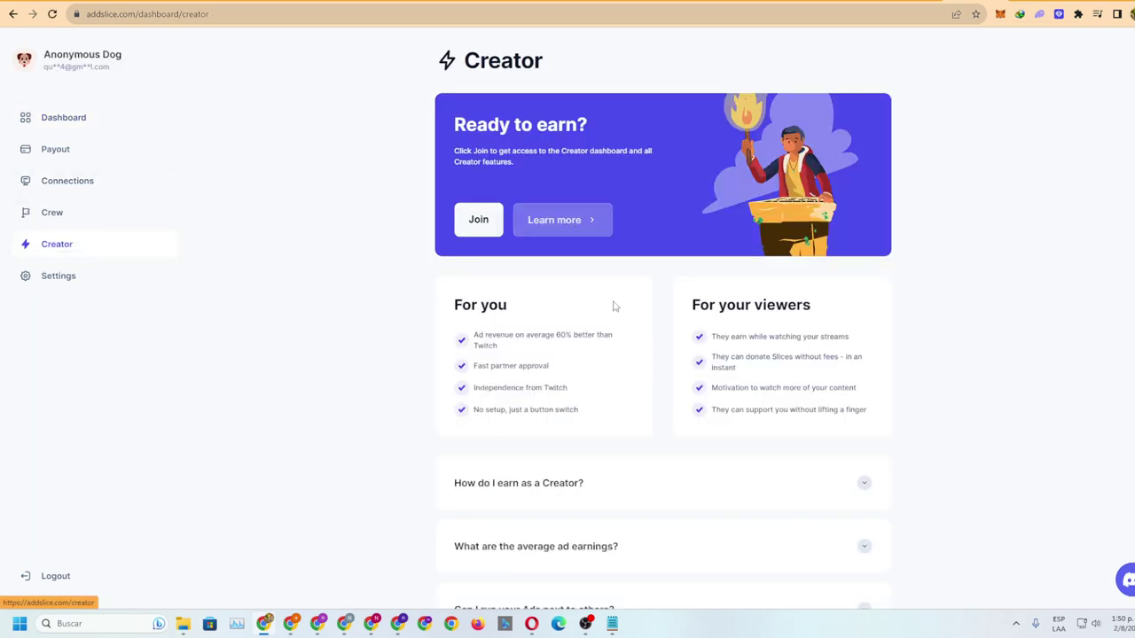
pyautogui.scroll(-5, 613, 312)
pyautogui.scroll(5, 612, 316)
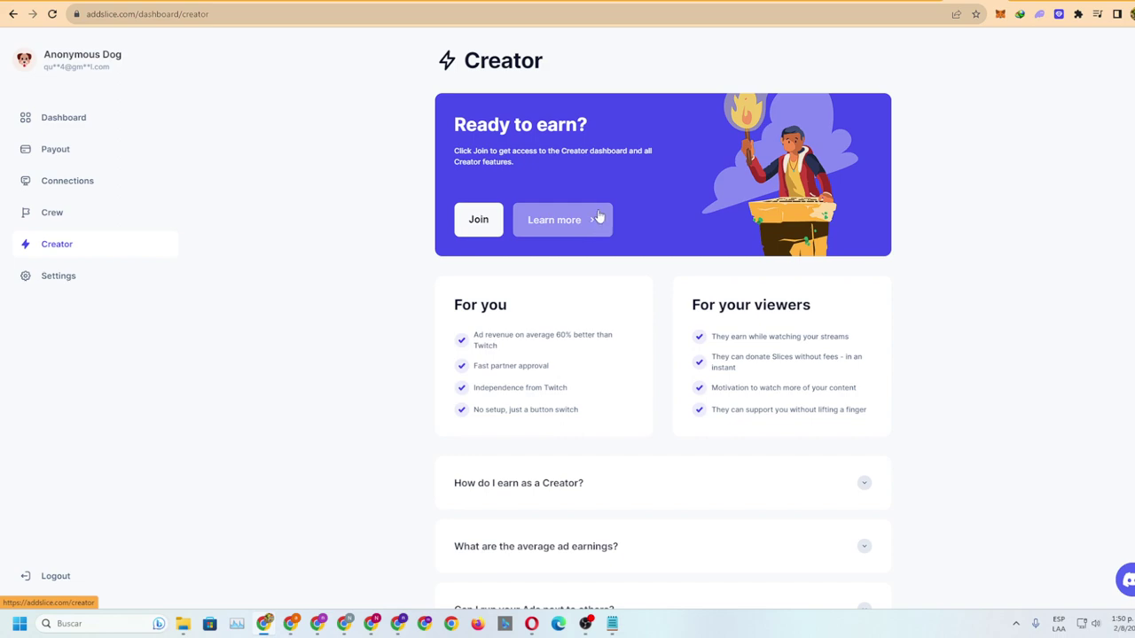
# Follow the addslice crew link in the YouTube description and join the Creator program, accepting its terms
pyautogui.hotkey('ctrl', 'Tab')
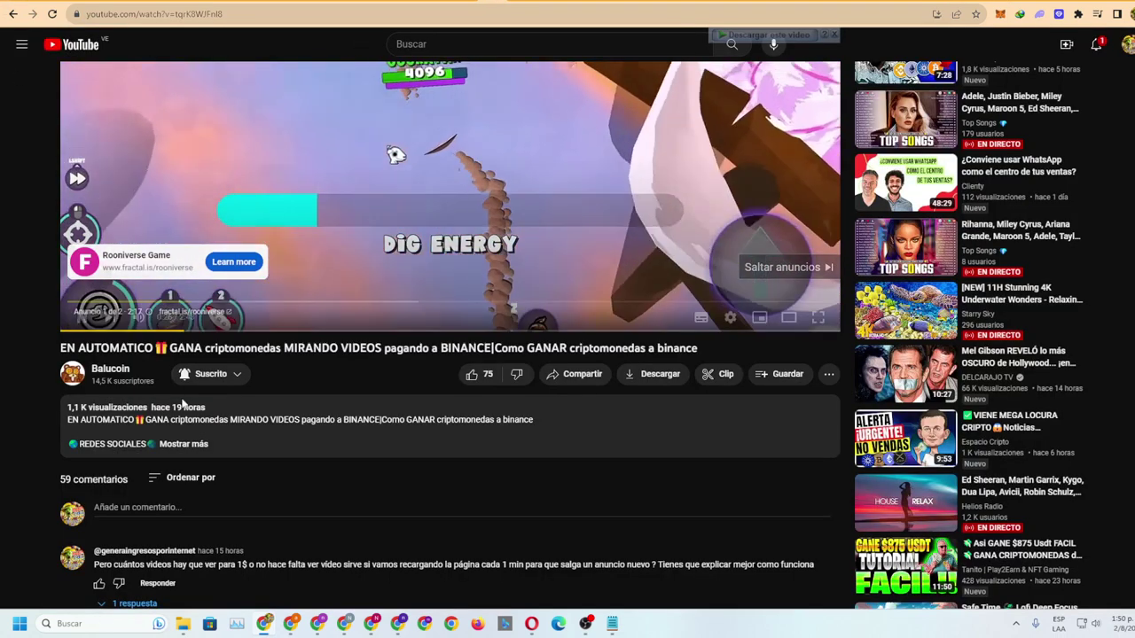
pyautogui.click(186, 446)
pyautogui.scroll(-3, 185, 450)
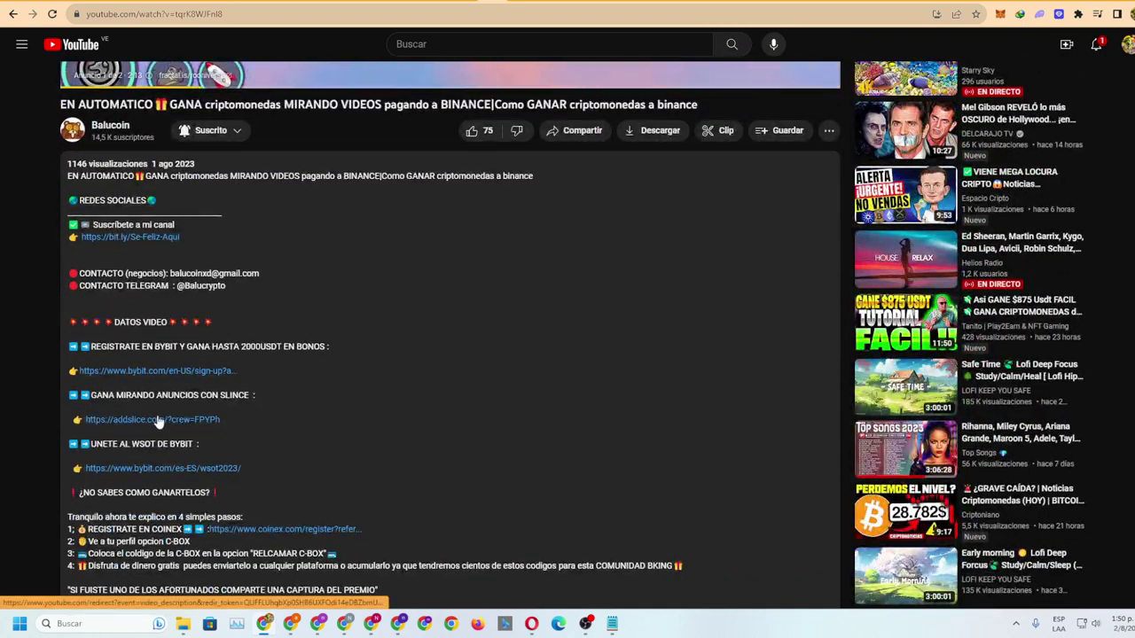
pyautogui.click(195, 424)
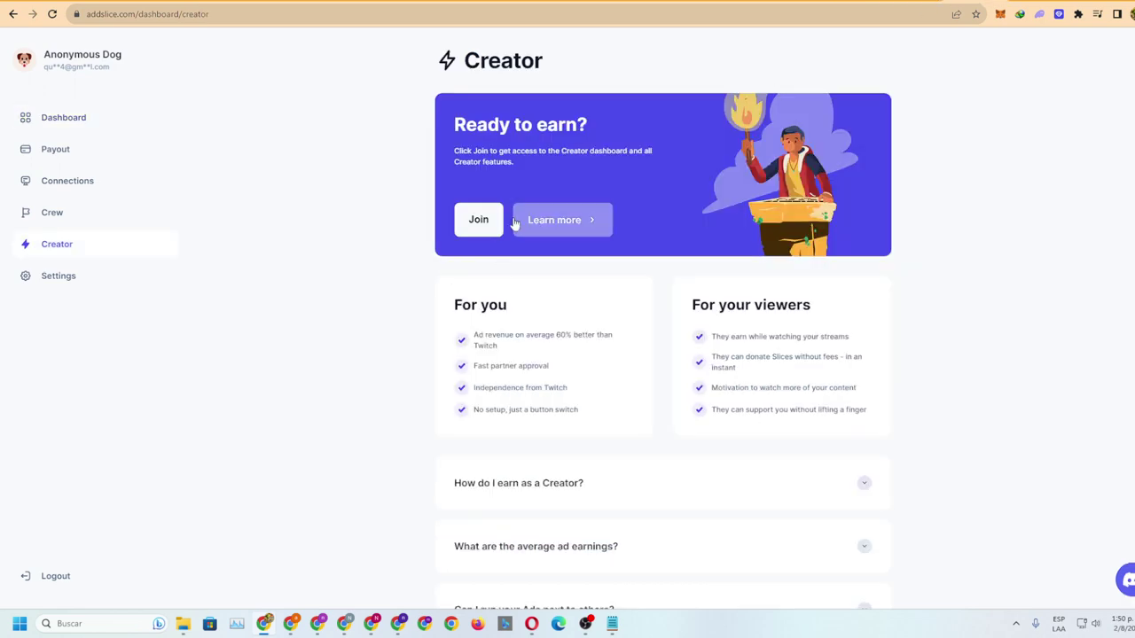
pyautogui.click(483, 223)
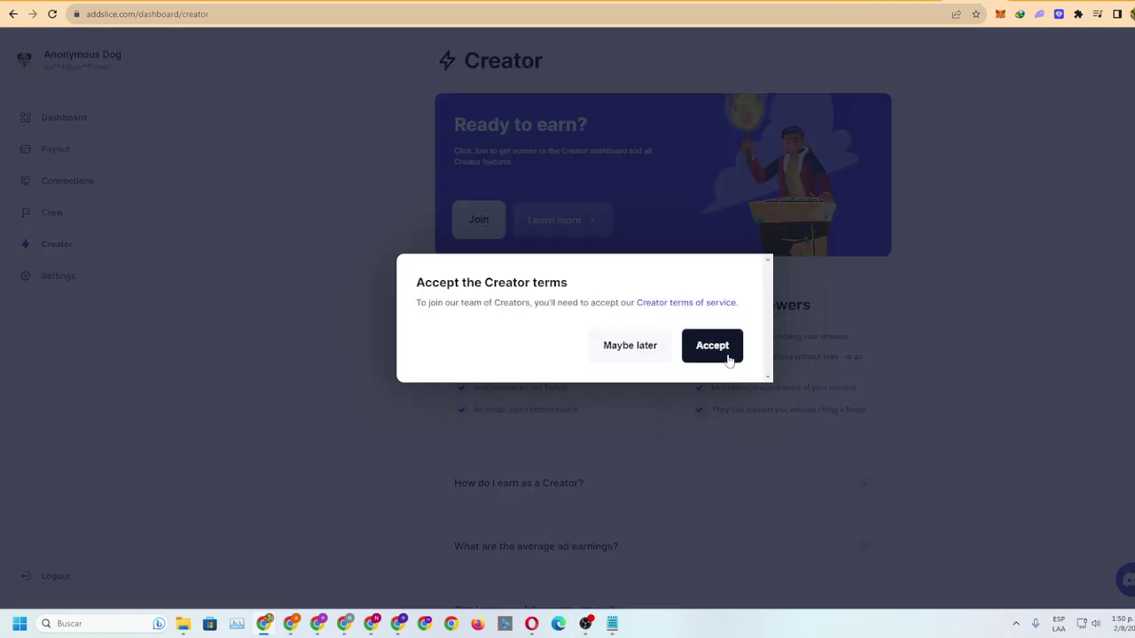
pyautogui.click(728, 353)
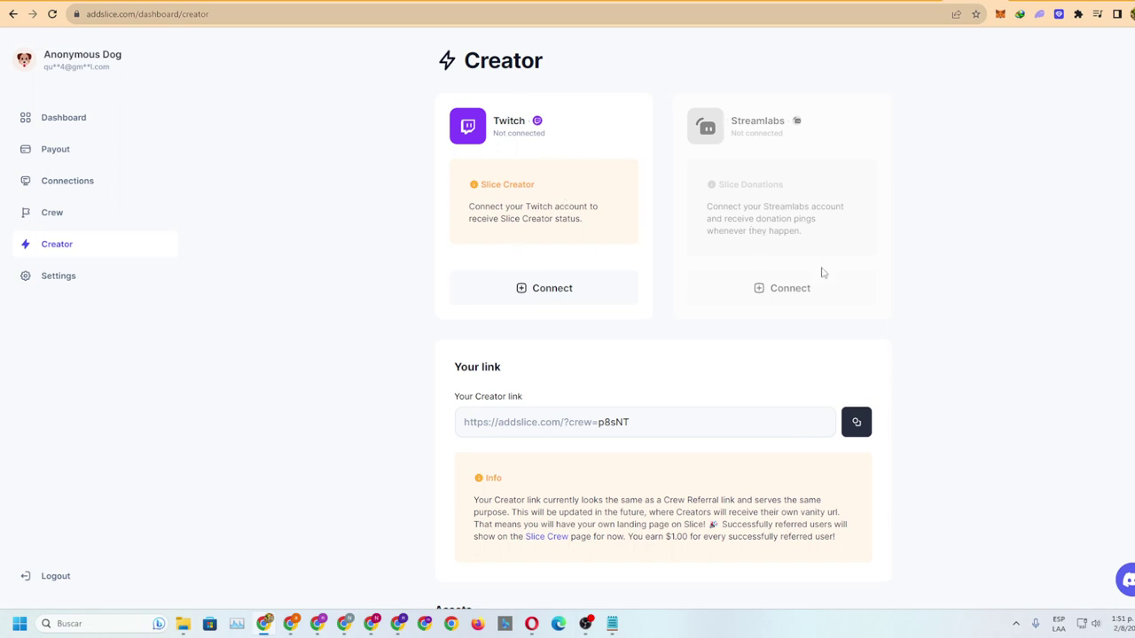
# Scroll past Your link and the banner and logo assets to the FAQs, then open the page menu
pyautogui.scroll(-3, 805, 204)
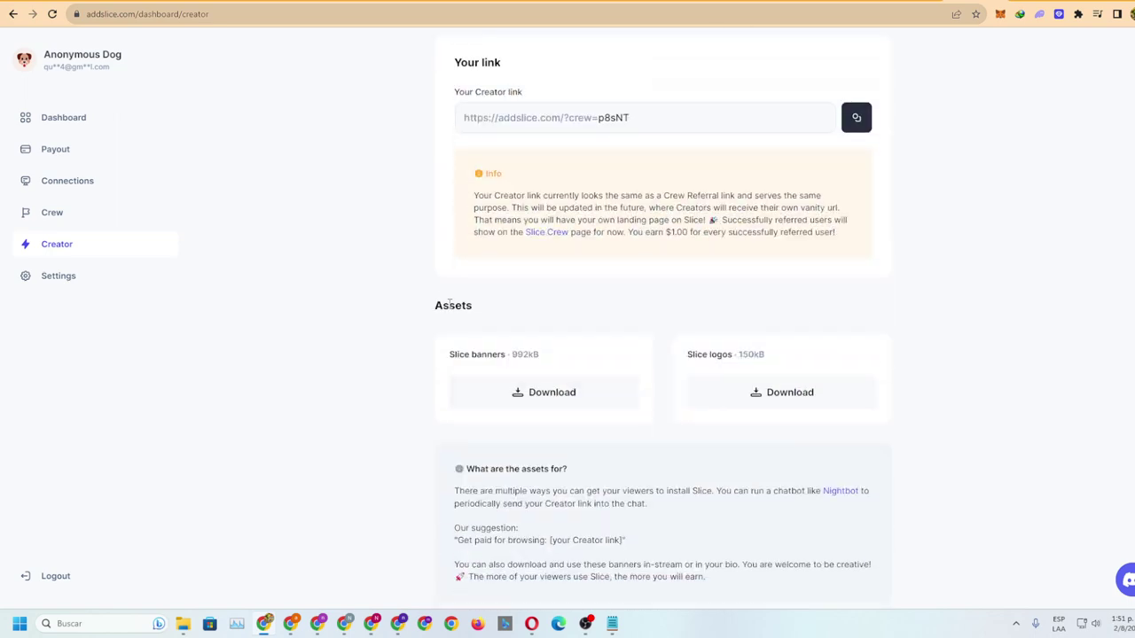
pyautogui.scroll(-7, 550, 379)
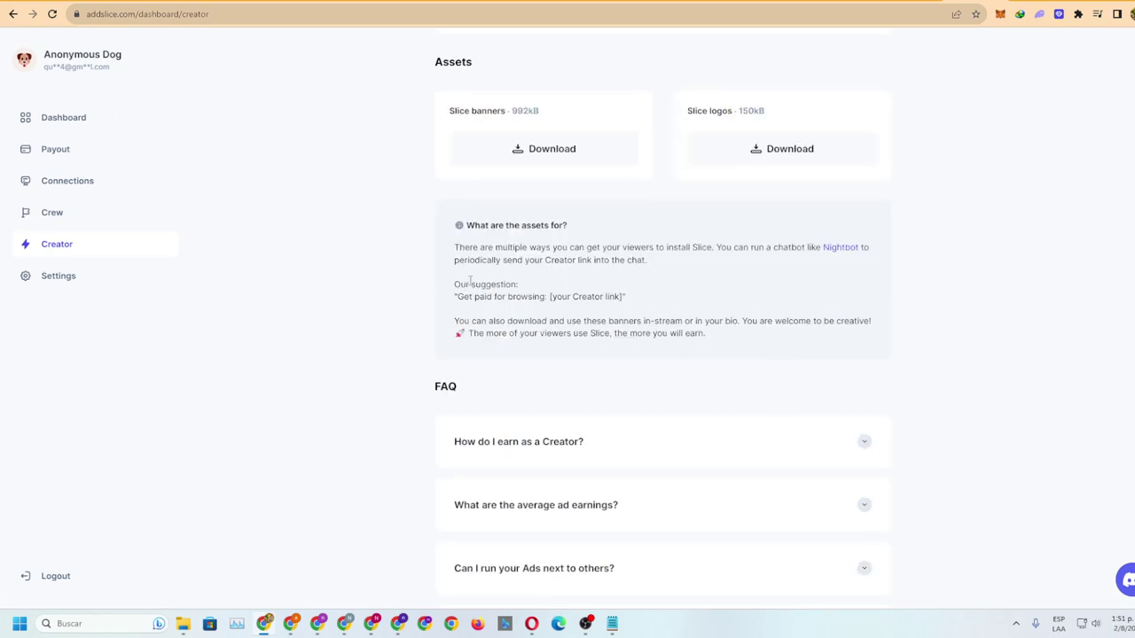
pyautogui.scroll(4, 496, 352)
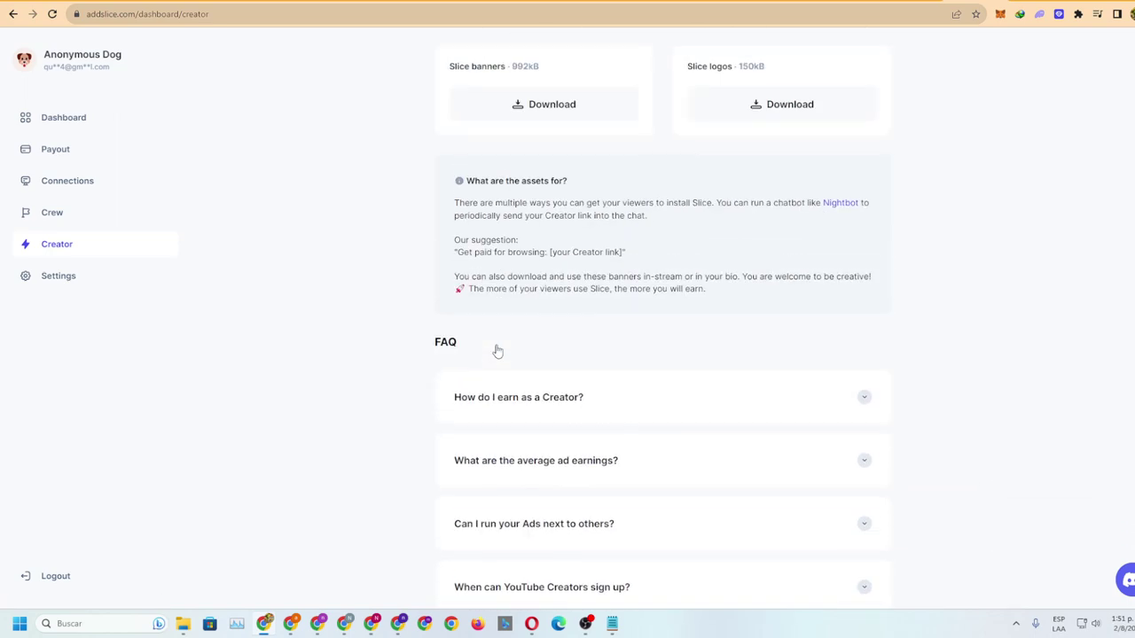
pyautogui.scroll(-1, 496, 352)
pyautogui.rightClick(945, 254)
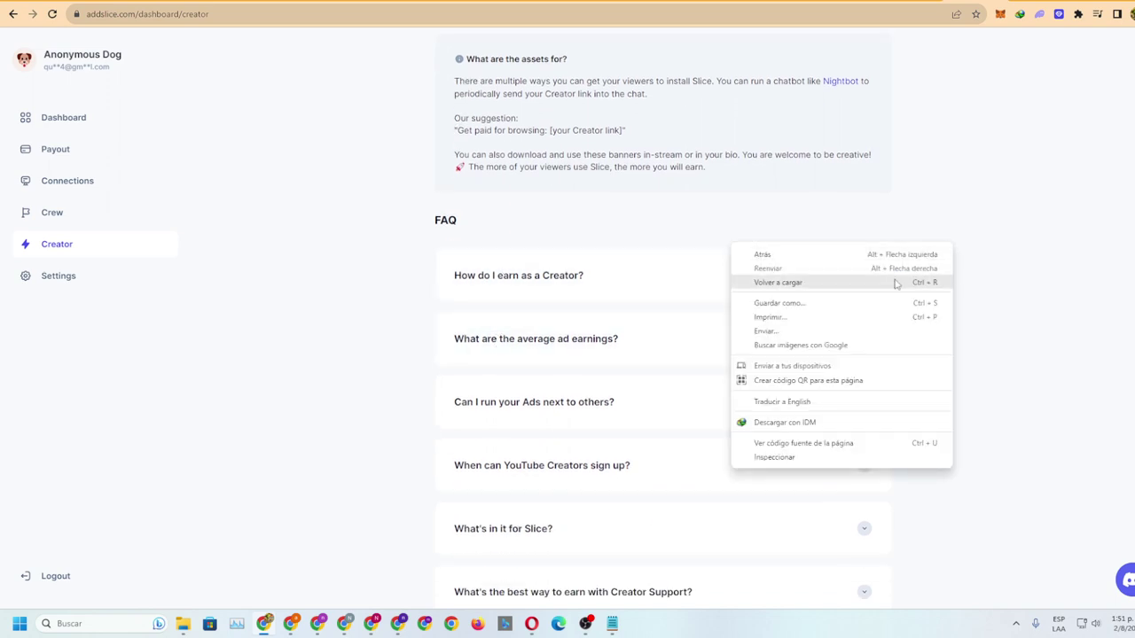
# Translate the Creator page into español
pyautogui.click(780, 401)
pyautogui.click(949, 39)
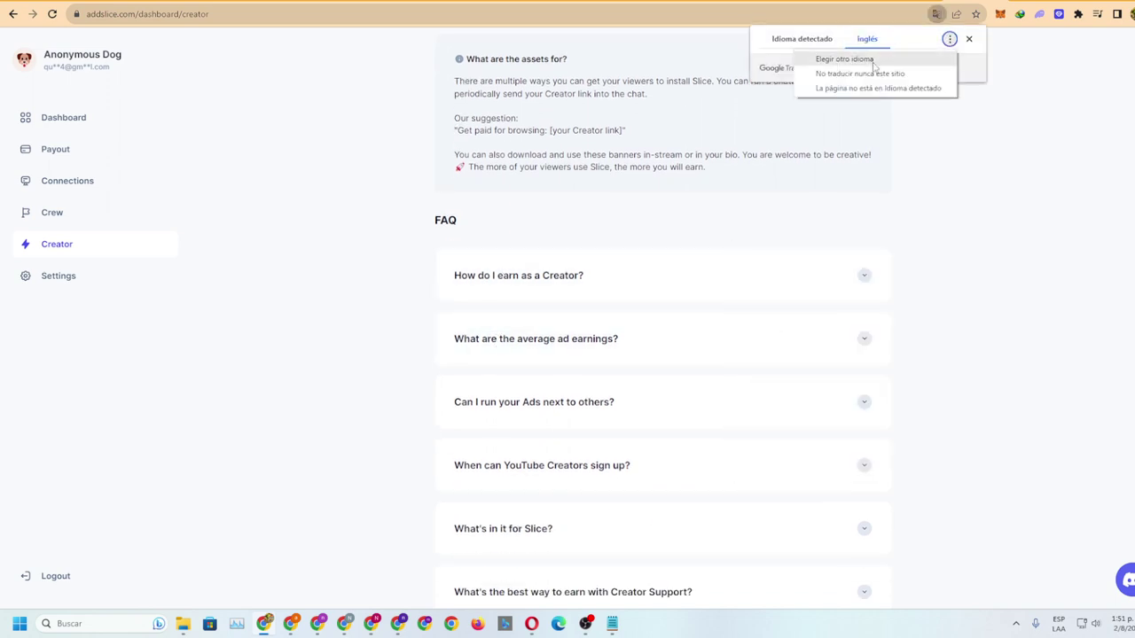
pyautogui.click(869, 63)
pyautogui.click(887, 63)
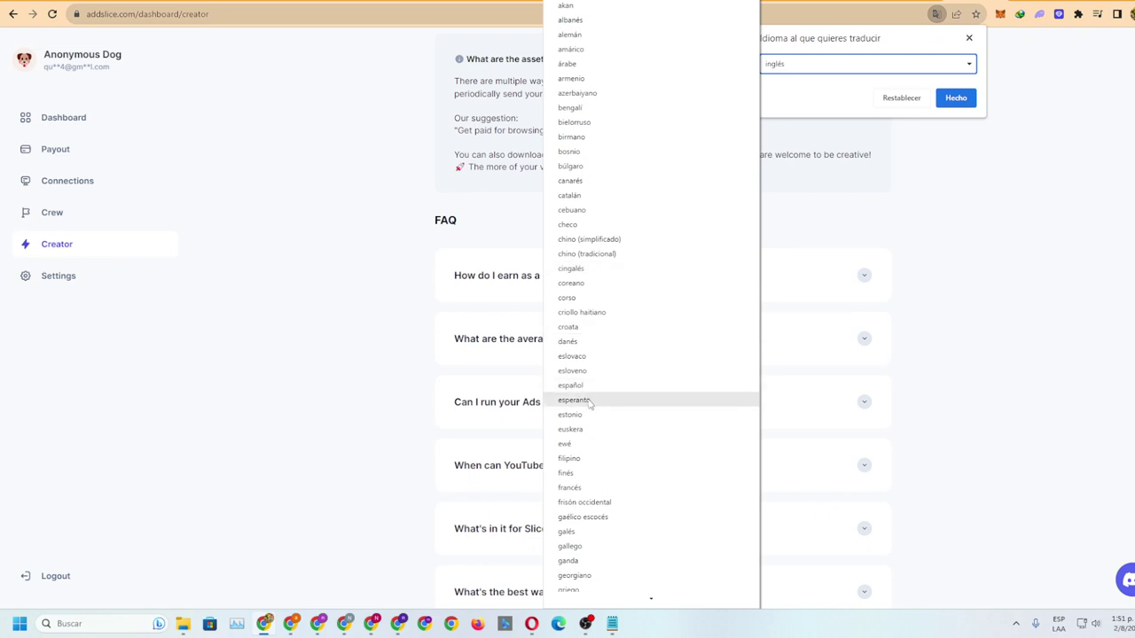
pyautogui.click(570, 385)
pyautogui.click(954, 98)
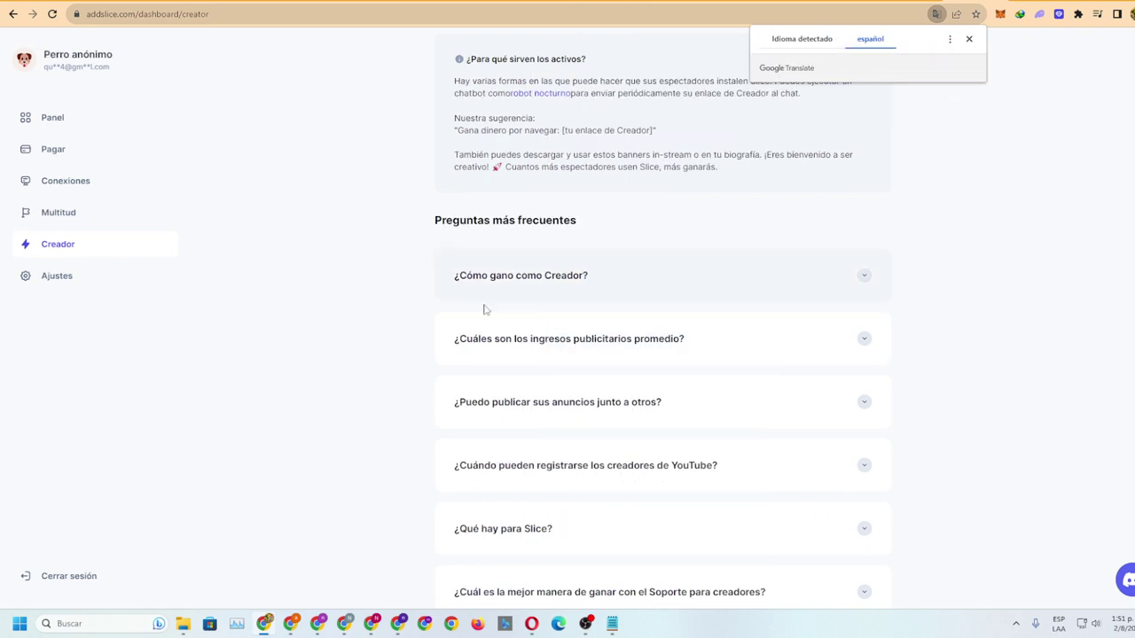
# Expand five FAQ answers, from ¿Cómo gano como Creador? to ¿Qué hay para Slice?, then open Conexiones
pyautogui.click(618, 278)
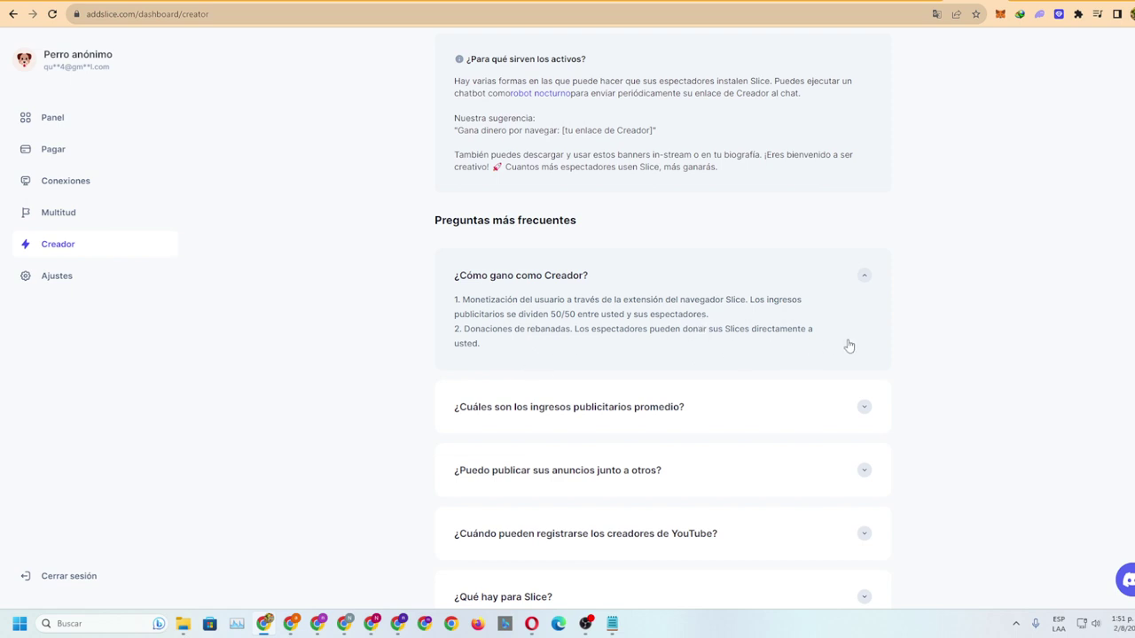
pyautogui.scroll(-3, 506, 358)
pyautogui.click(642, 293)
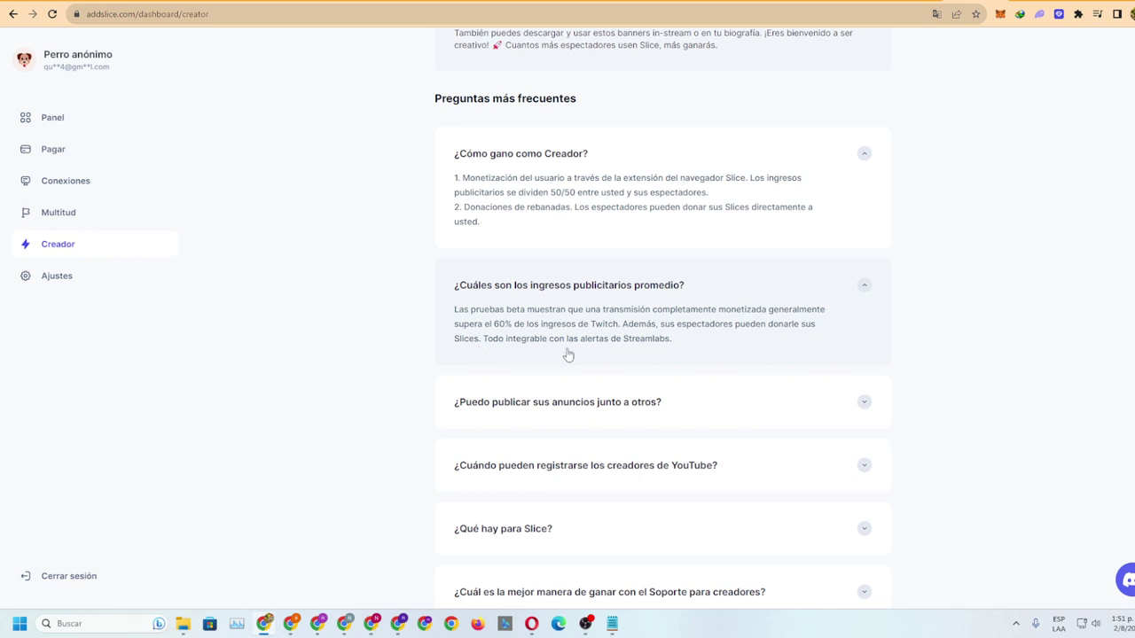
pyautogui.scroll(-2, 746, 325)
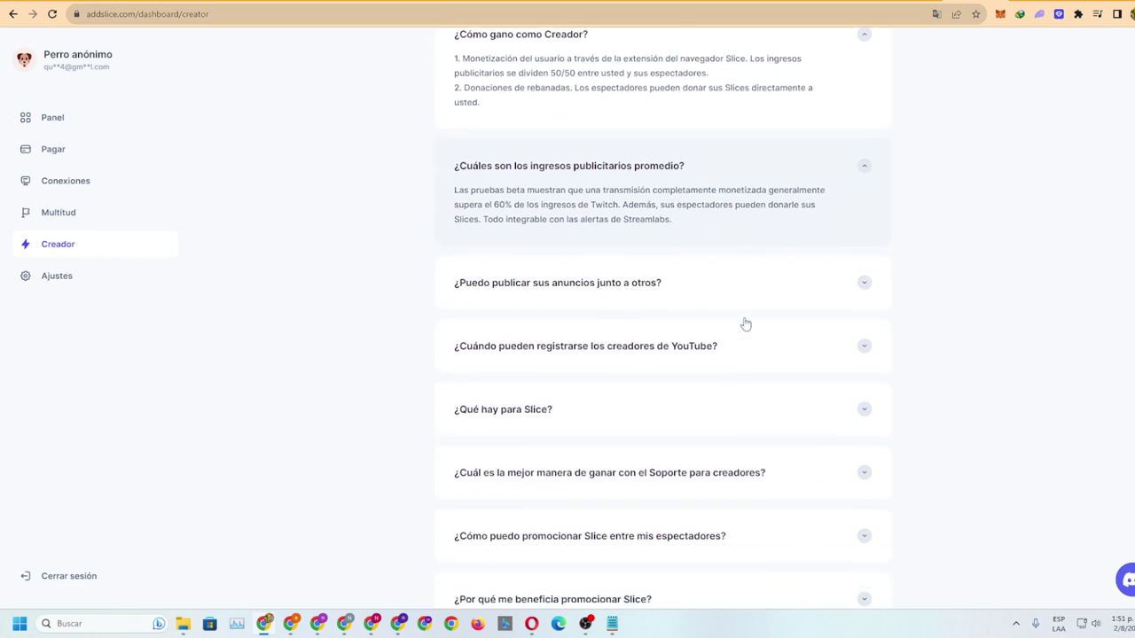
pyautogui.click(587, 280)
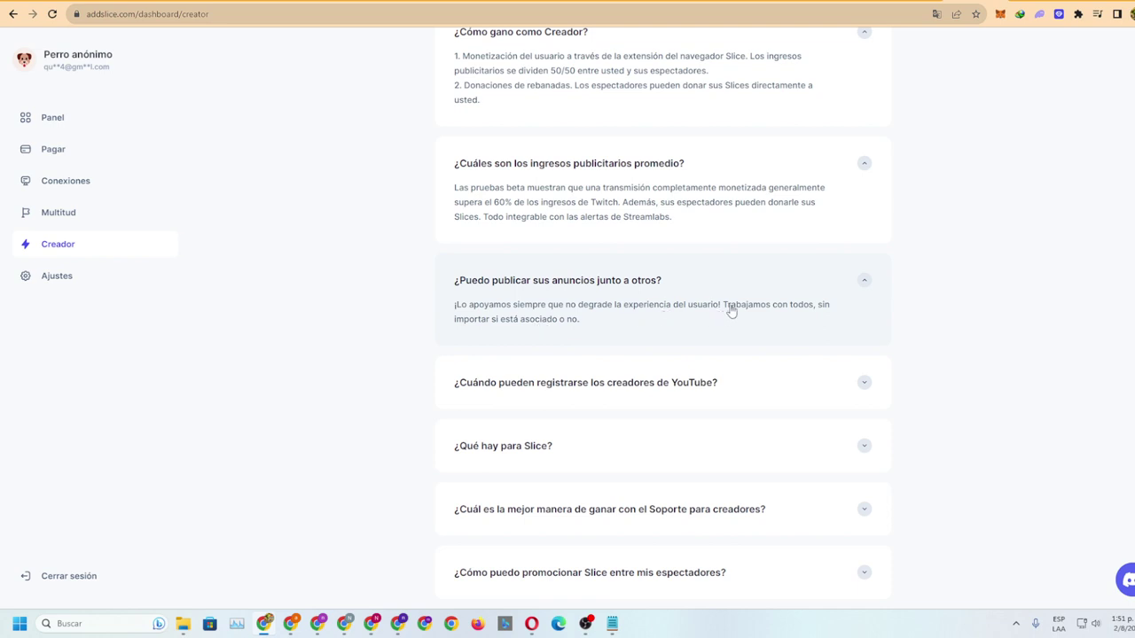
pyautogui.scroll(-2, 729, 310)
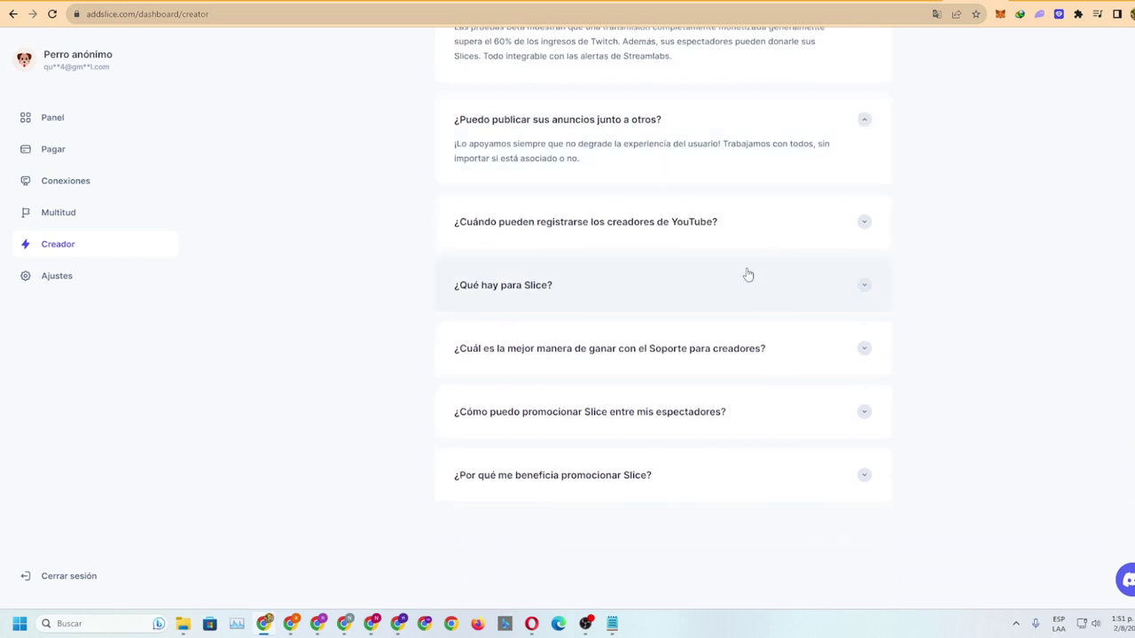
pyautogui.click(616, 230)
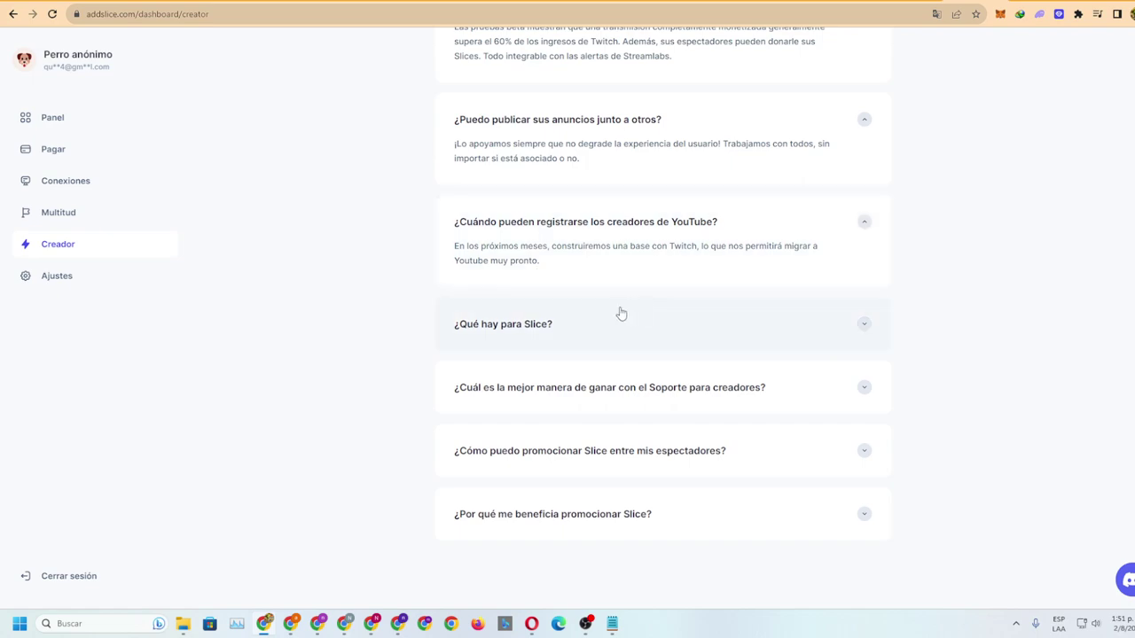
pyautogui.click(578, 334)
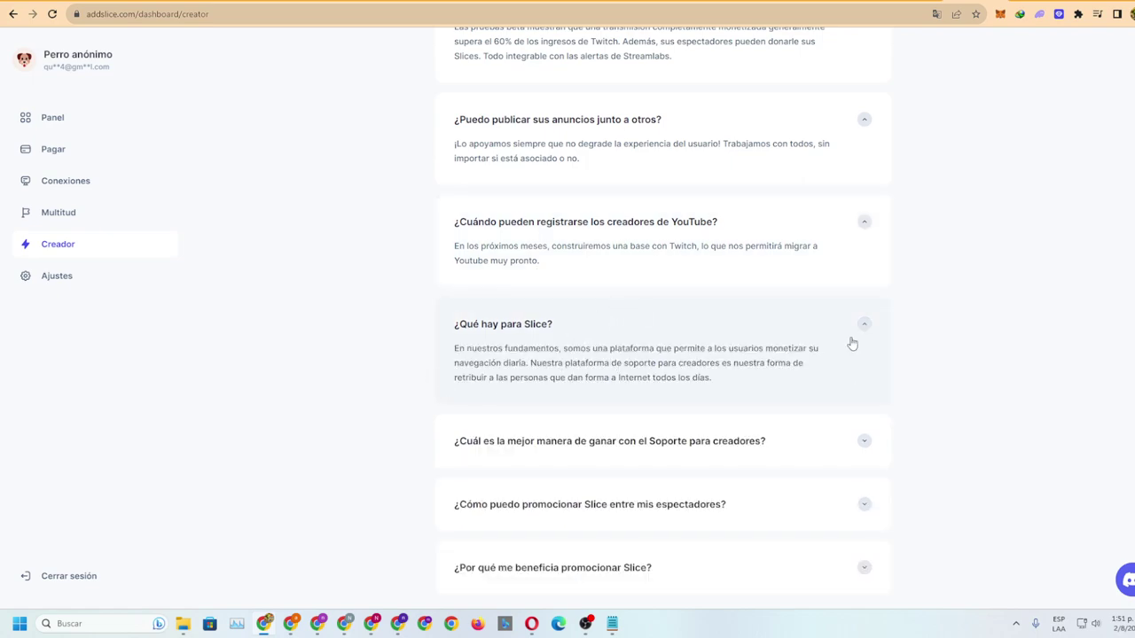
pyautogui.scroll(-1, 851, 343)
pyautogui.scroll(2, 691, 215)
pyautogui.scroll(3, 691, 215)
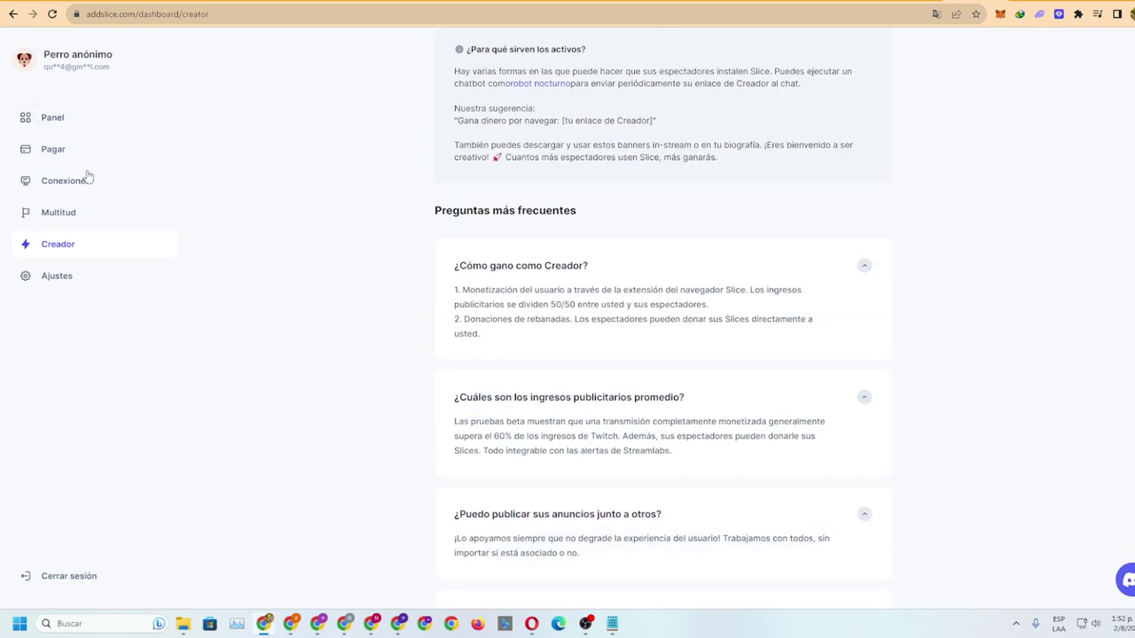
pyautogui.click(65, 185)
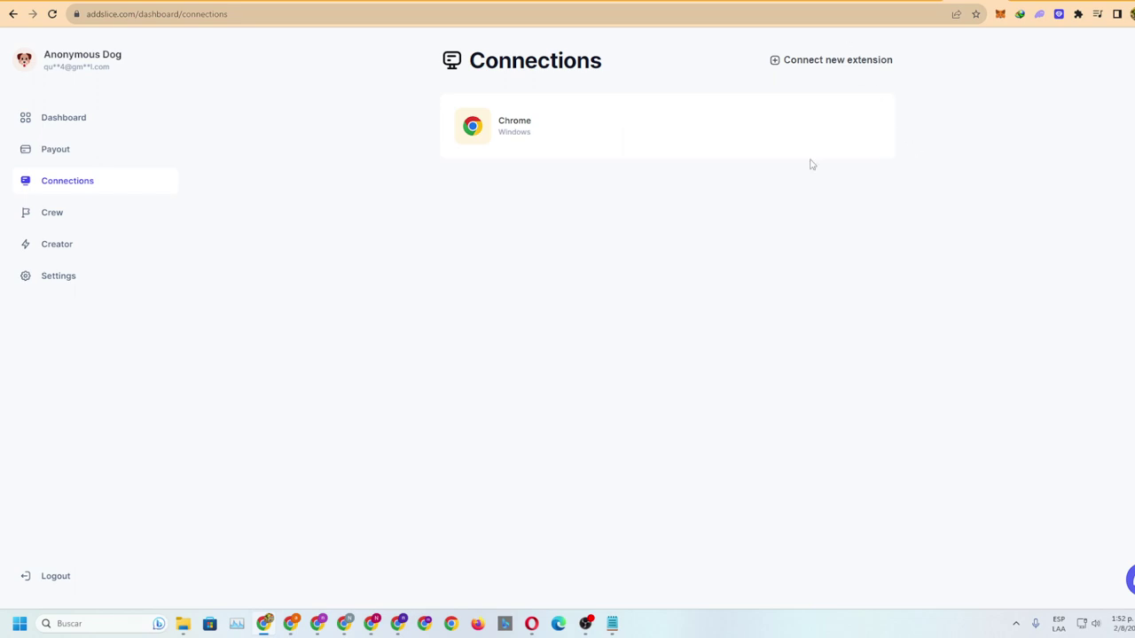
# Return to the dashboard and view the Lockdown and The first step achievement details
pyautogui.click(71, 122)
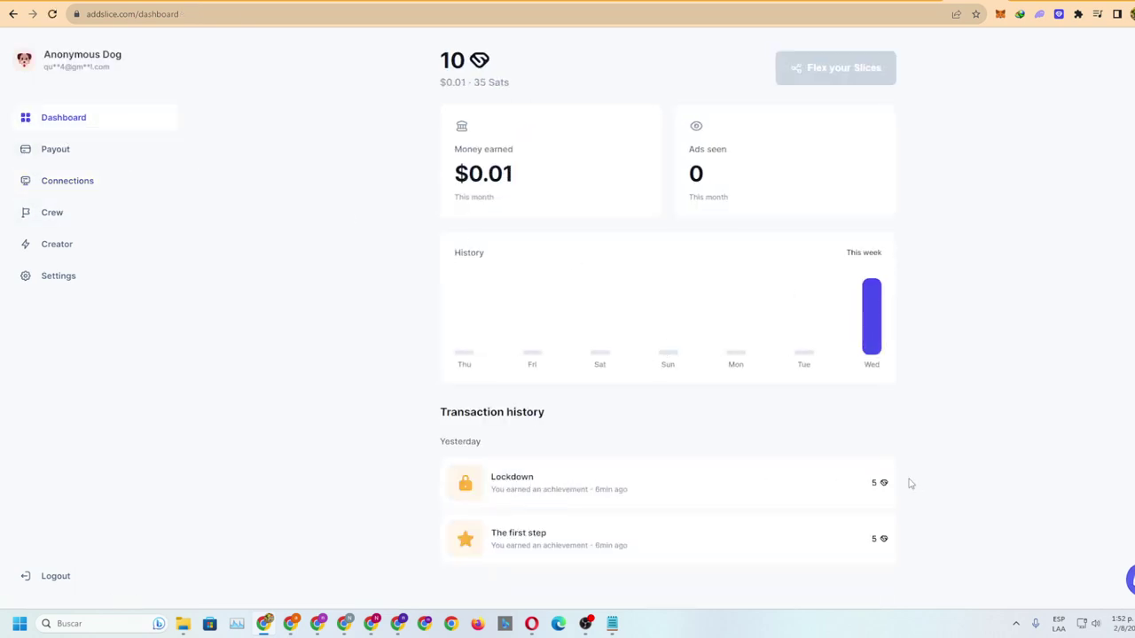
pyautogui.click(882, 485)
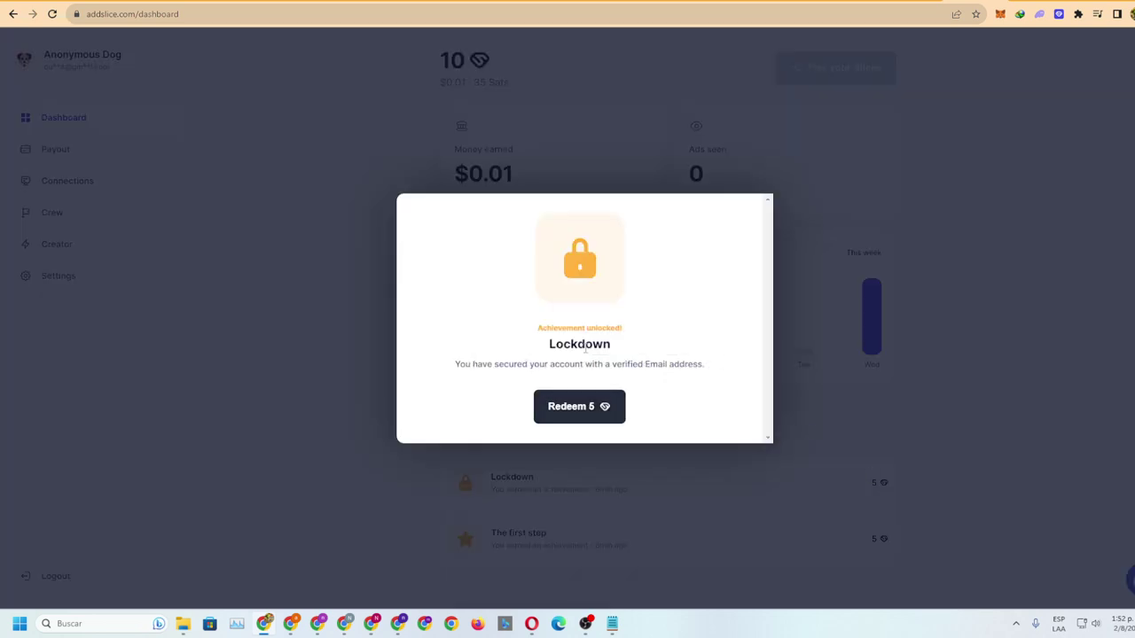
pyautogui.click(575, 408)
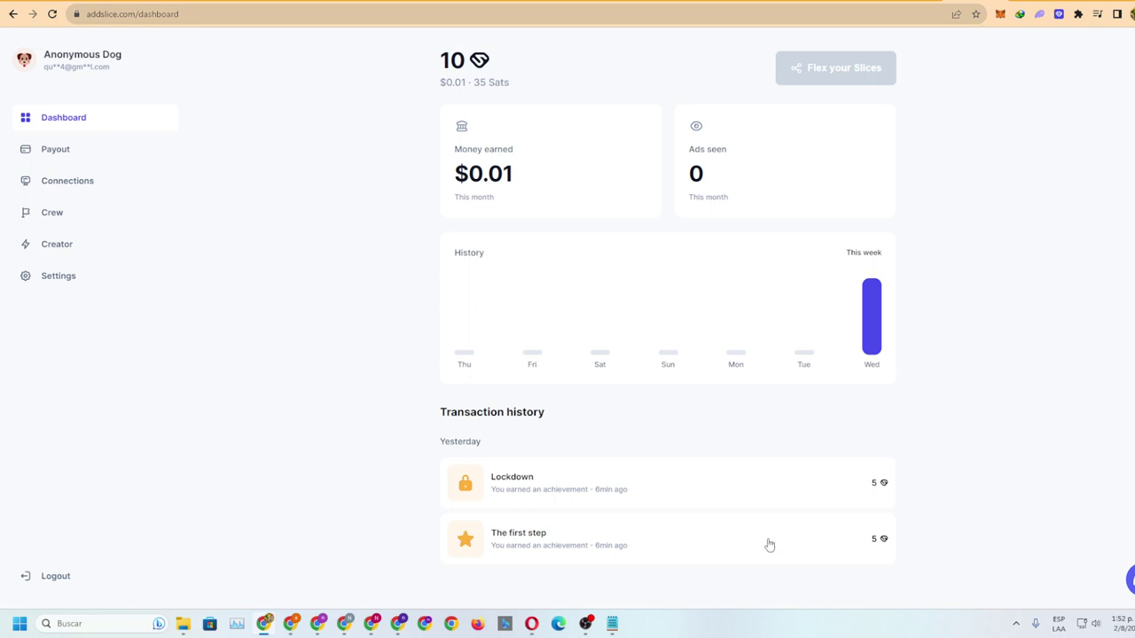
pyautogui.click(768, 542)
pyautogui.click(581, 415)
# Recheck The first step and Lockdown achievements, then open the extension's balance panel
pyautogui.moveTo(483, 85)
pyautogui.click(478, 539)
pyautogui.click(579, 410)
pyautogui.click(489, 489)
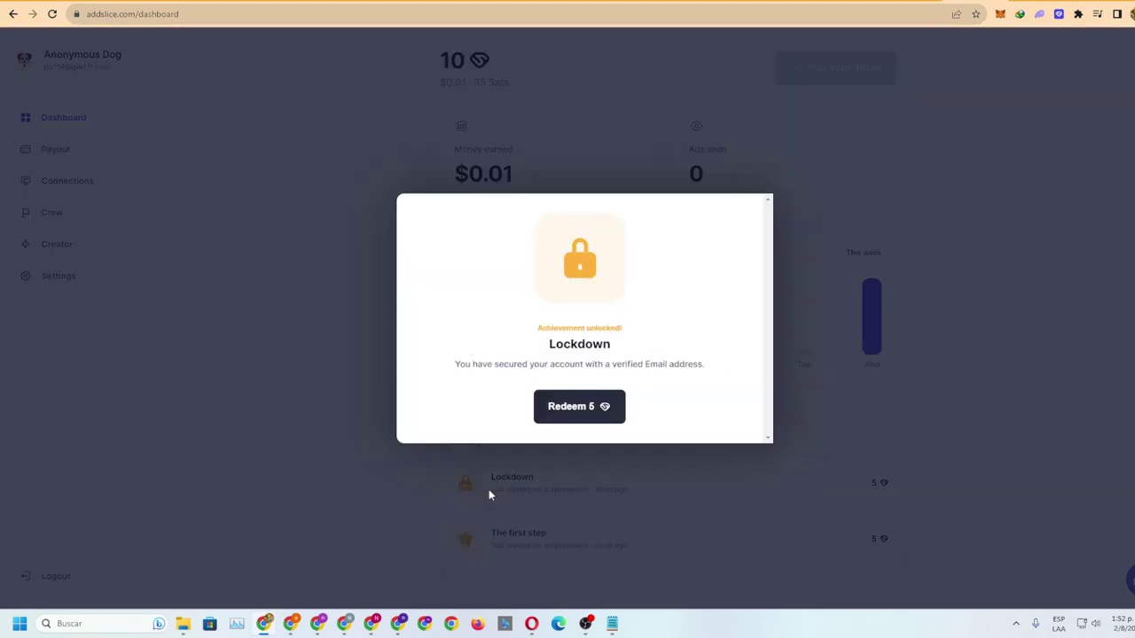
pyautogui.click(568, 409)
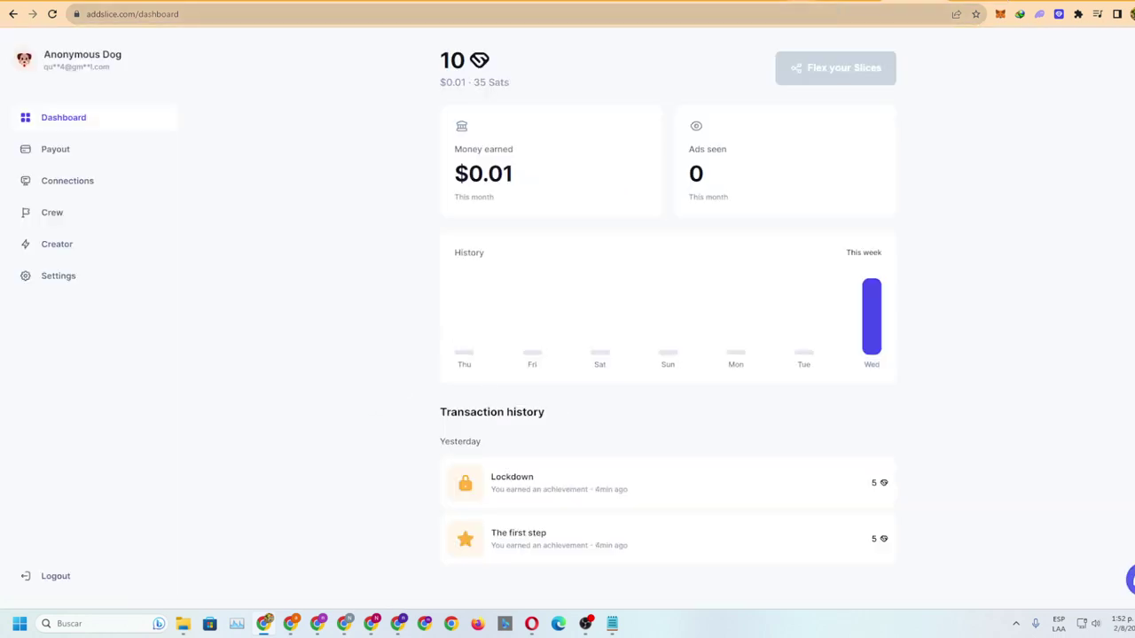
pyautogui.click(1058, 14)
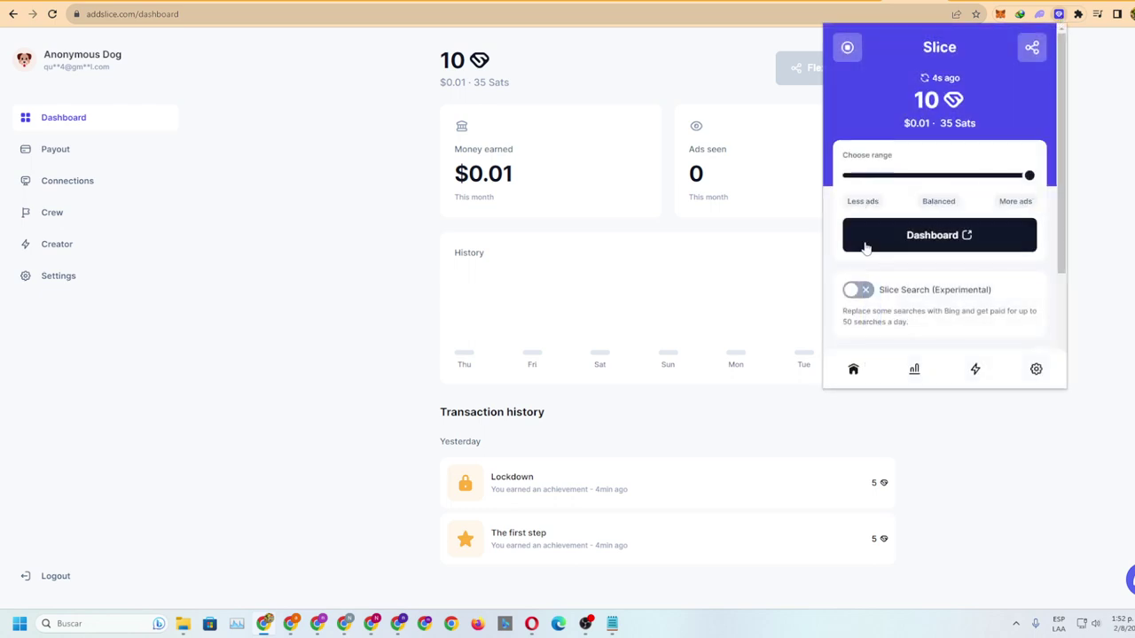
# Close the Slice extension panel and open a new Chrome window from the taskbar
pyautogui.click(847, 50)
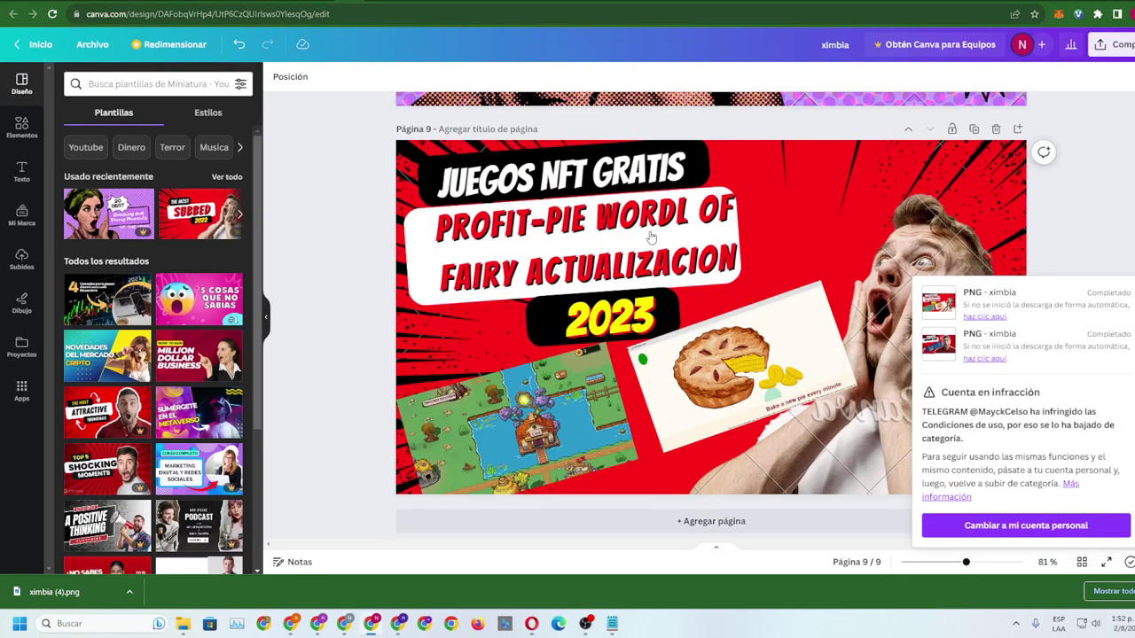
pyautogui.click(263, 625)
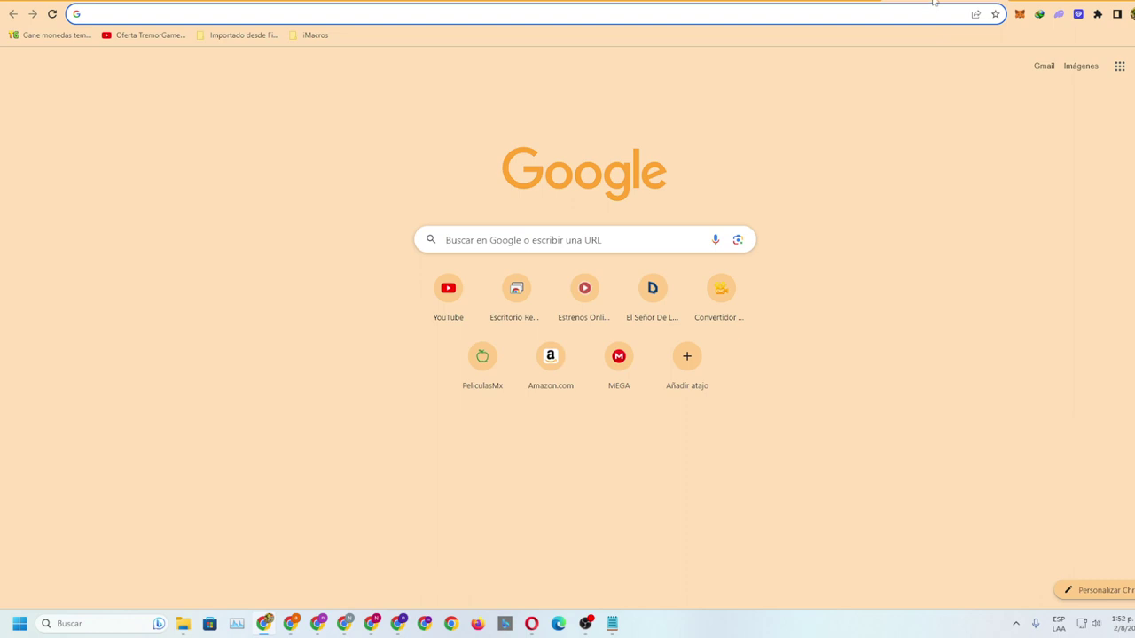
# Run Google searches from a new tab, ending on results for 'trx a usdt'
pyautogui.write('app.bitnexusapp.com/#/shopcart')
pyautogui.press('Return')
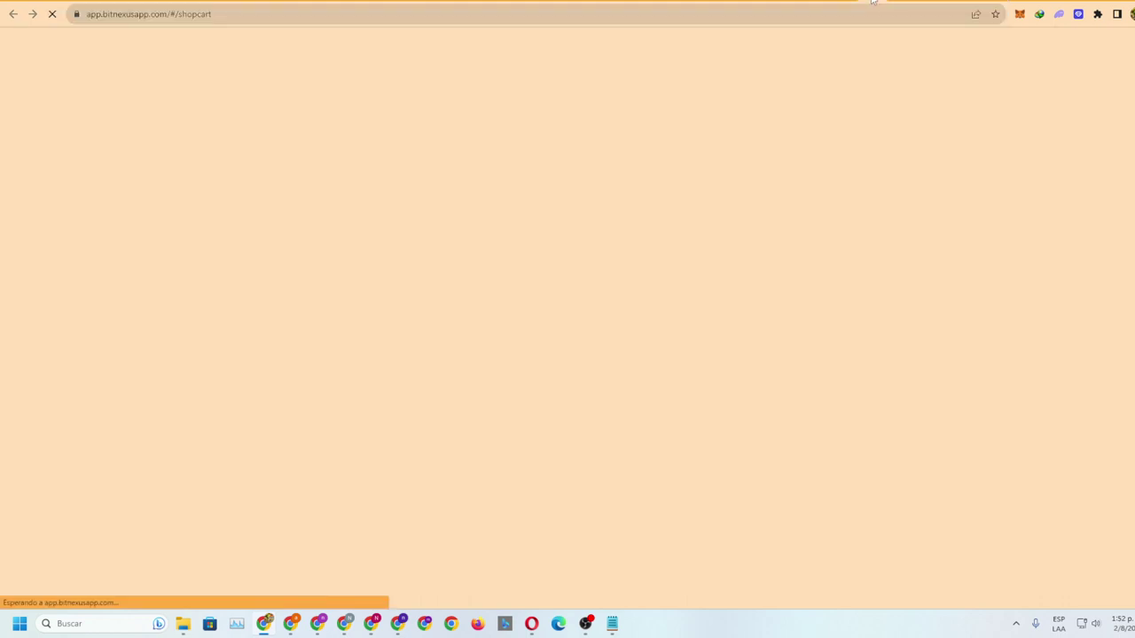
pyautogui.hotkey('ctrl', 't')
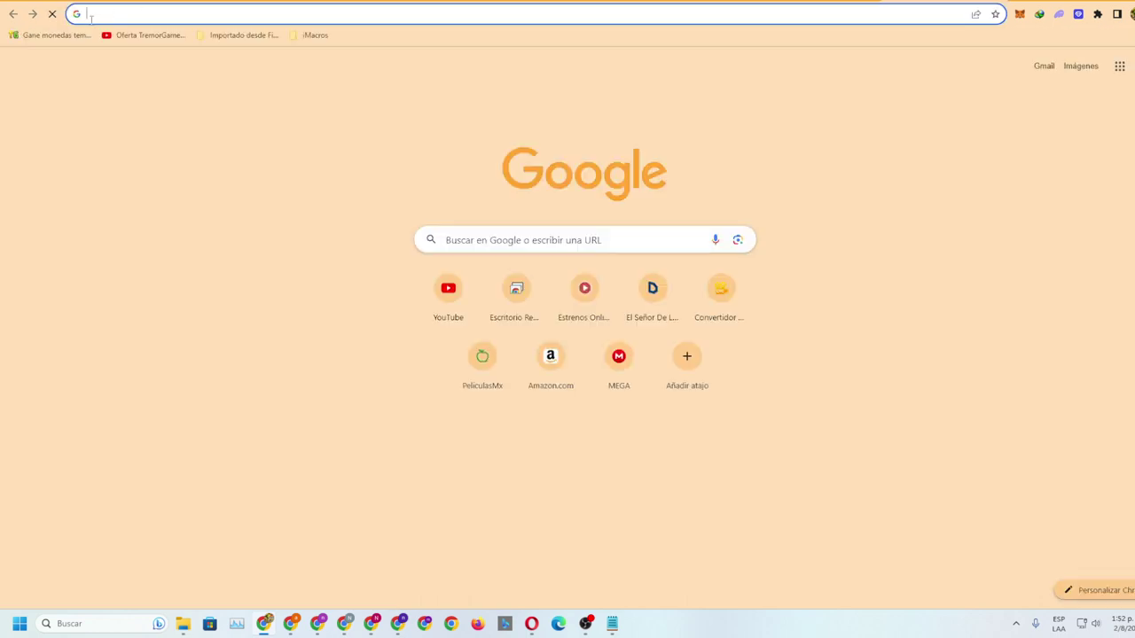
pyautogui.click(476, 236)
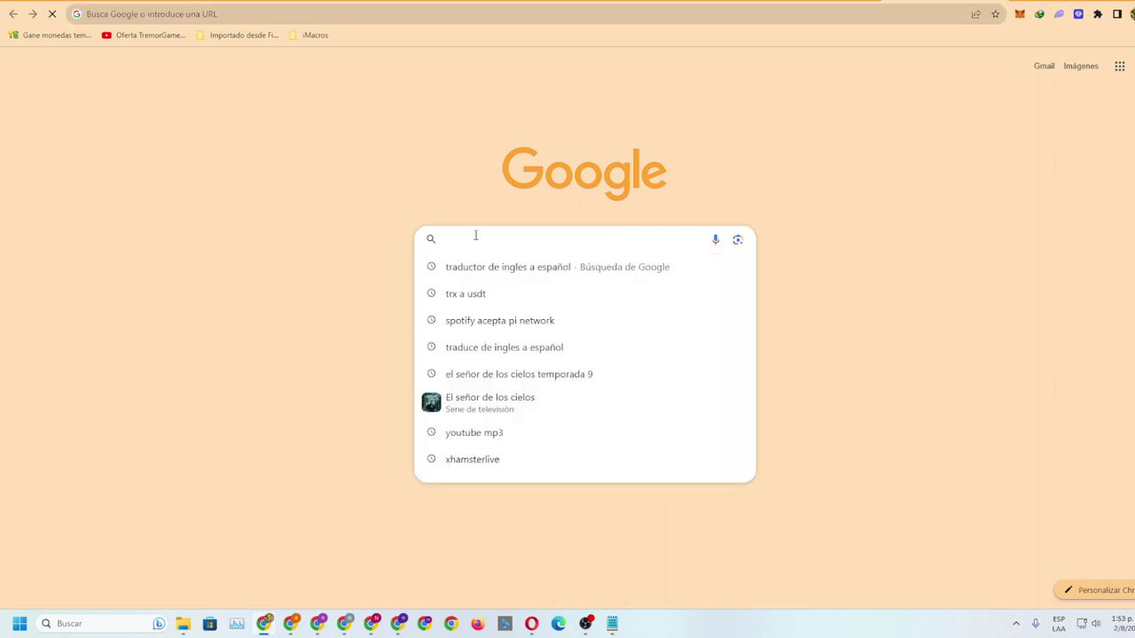
pyautogui.press('Down')
pyautogui.press('Return')
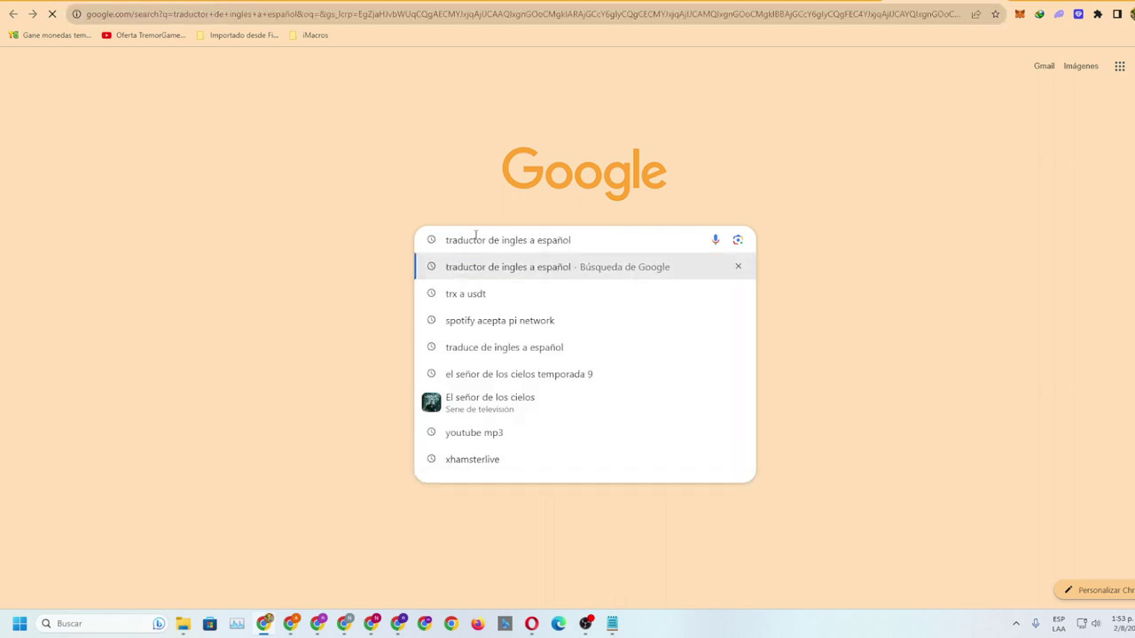
pyautogui.click(504, 292)
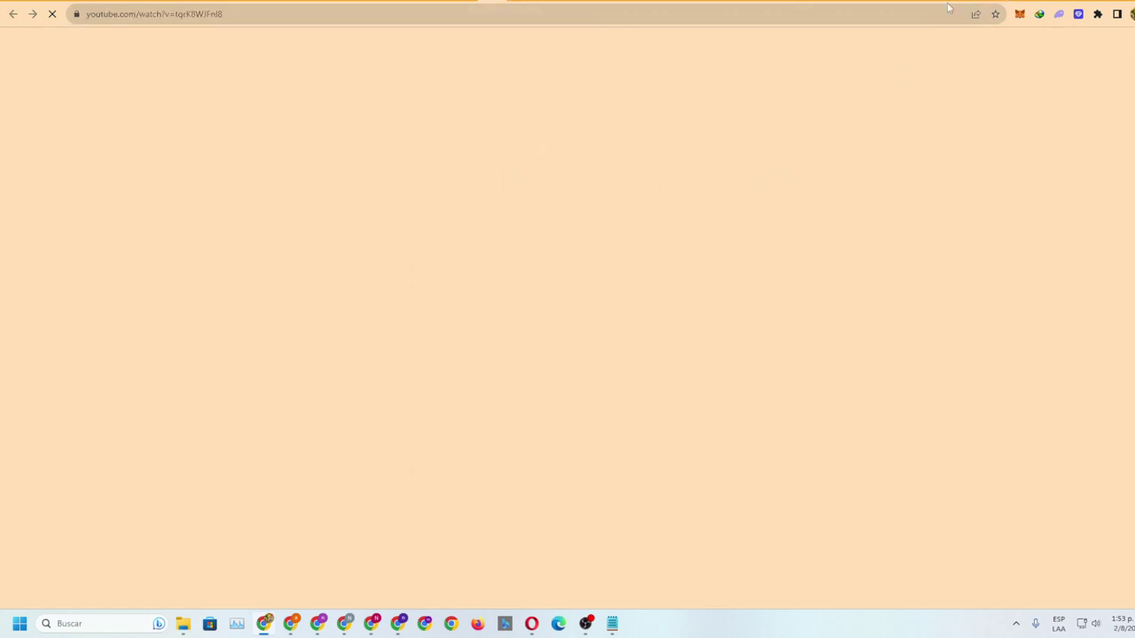
# In the Slice panel choose Usar MetaMask and unlock the wallet with its password
pyautogui.click(1079, 14)
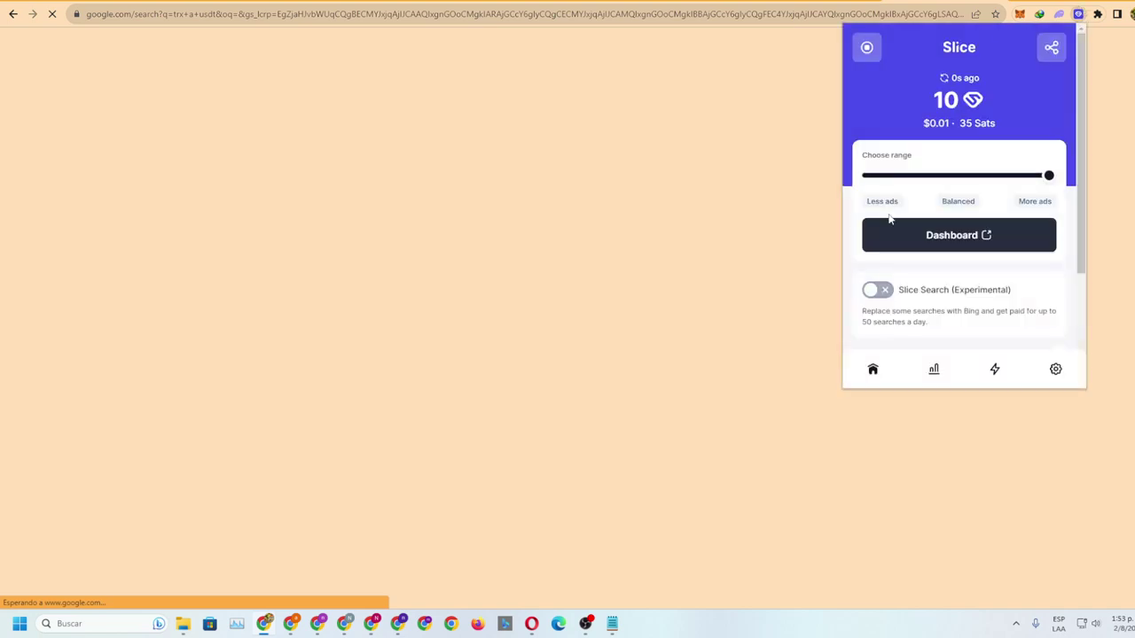
pyautogui.scroll(-2, 1019, 254)
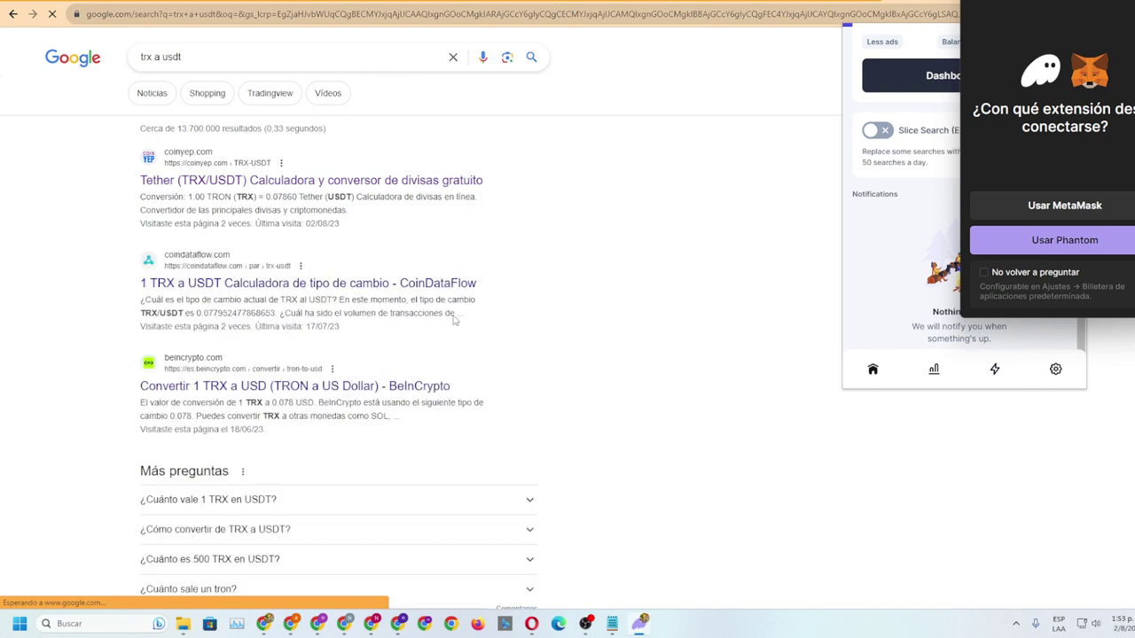
pyautogui.scroll(-1, 454, 320)
pyautogui.scroll(1, 702, 374)
pyautogui.click(1012, 201)
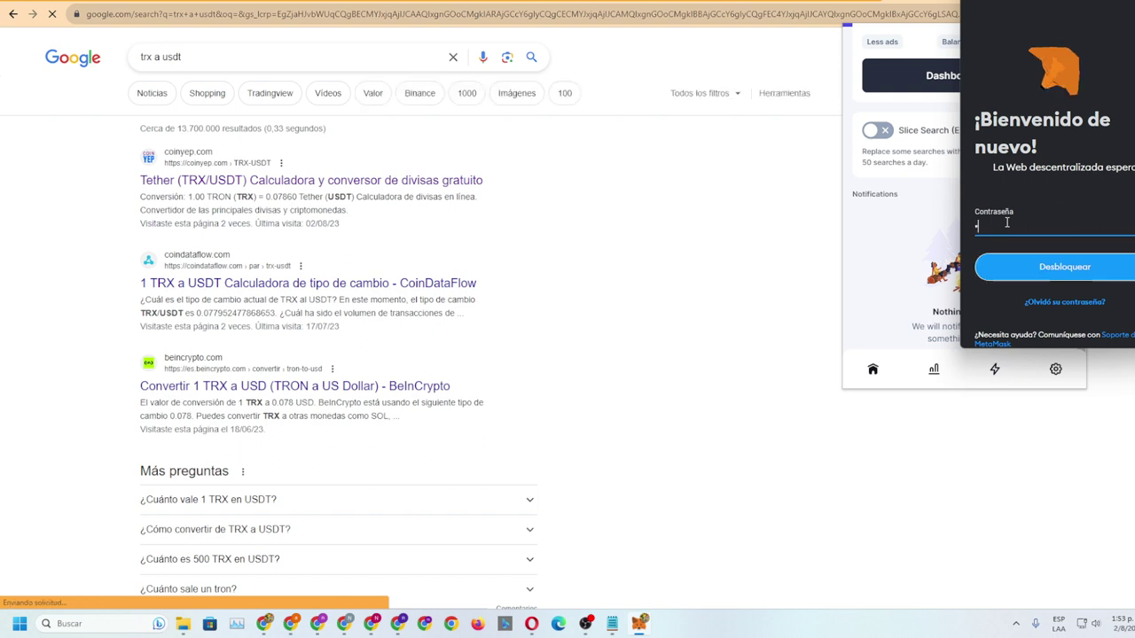
pyautogui.write('••••••••••')
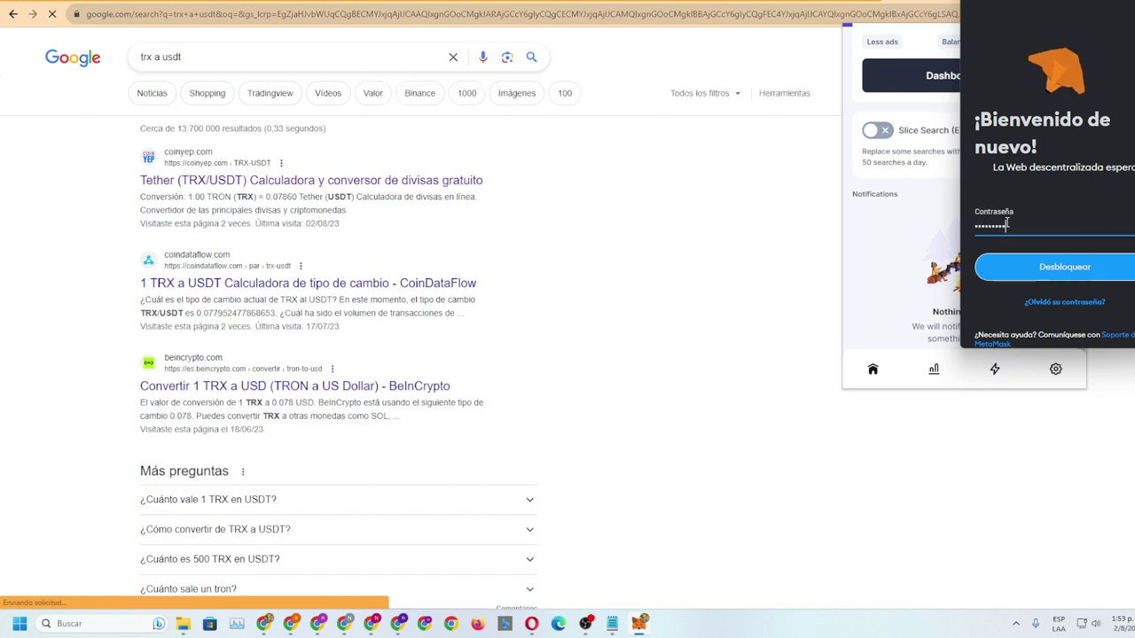
pyautogui.press('Return')
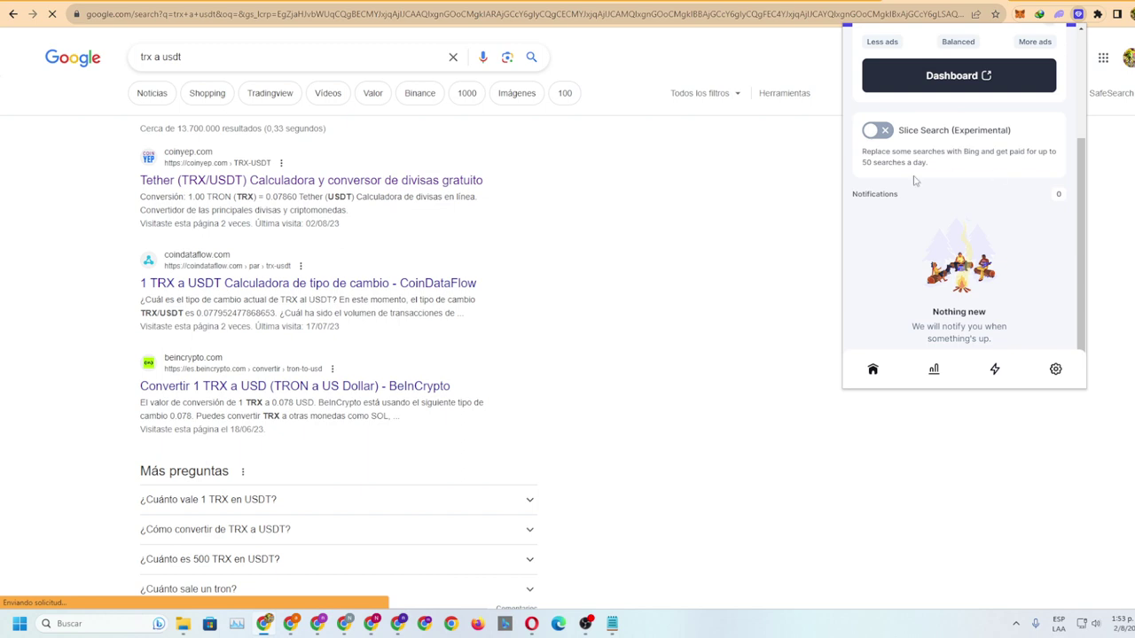
# Set the Slice ad-frequency slider to More ads and close the panel
pyautogui.scroll(2, 956, 240)
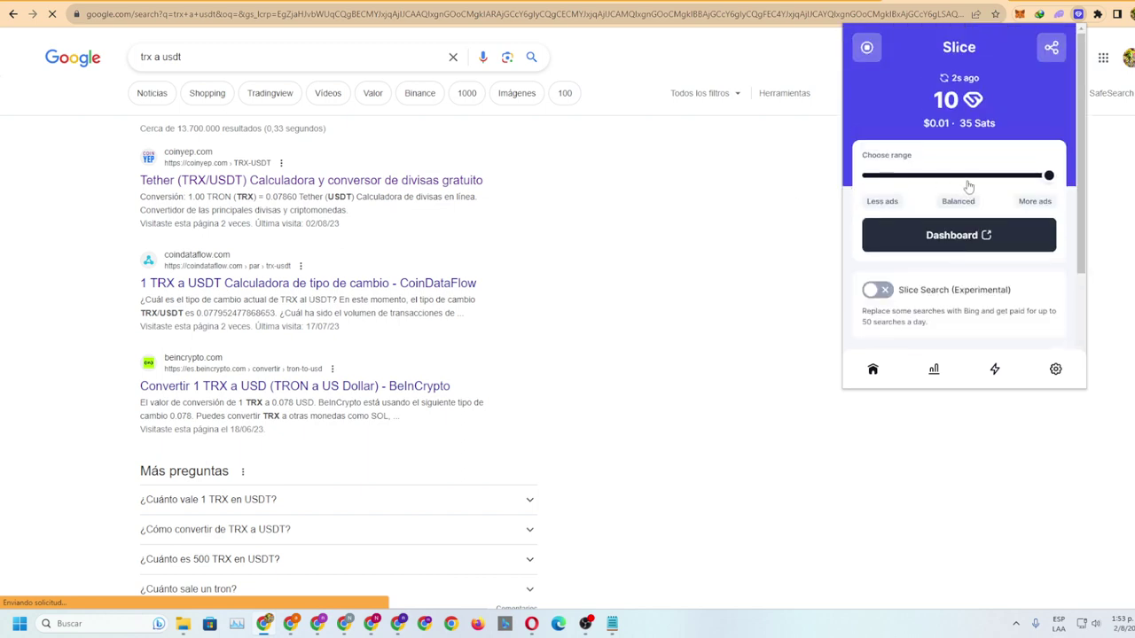
pyautogui.moveTo(968, 186); pyautogui.dragTo(1088, 187)
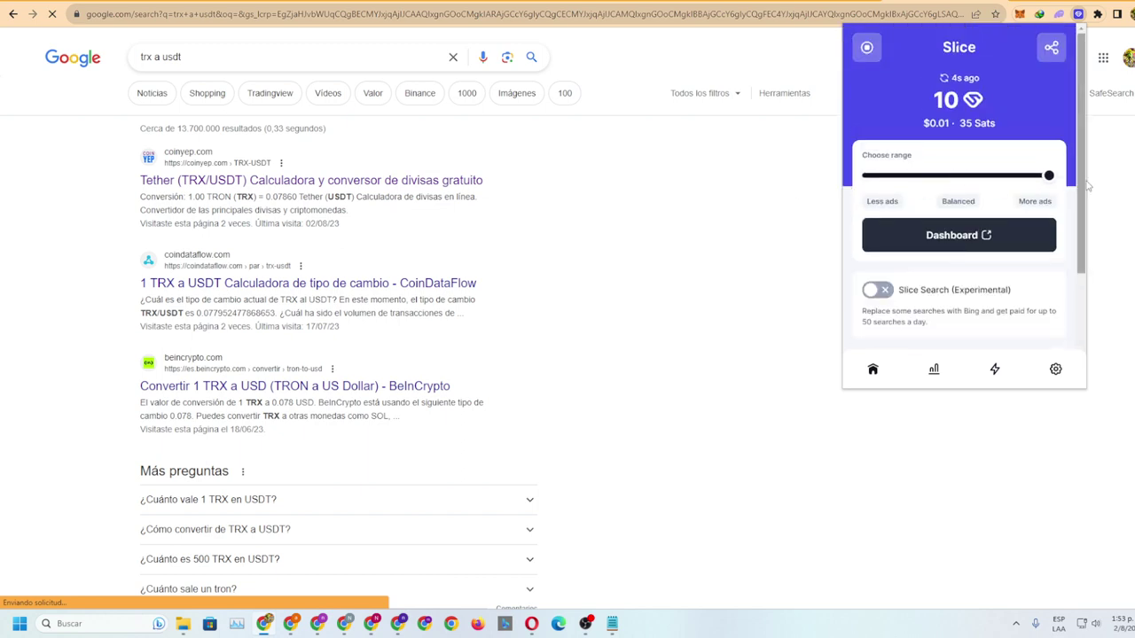
pyautogui.click(705, 277)
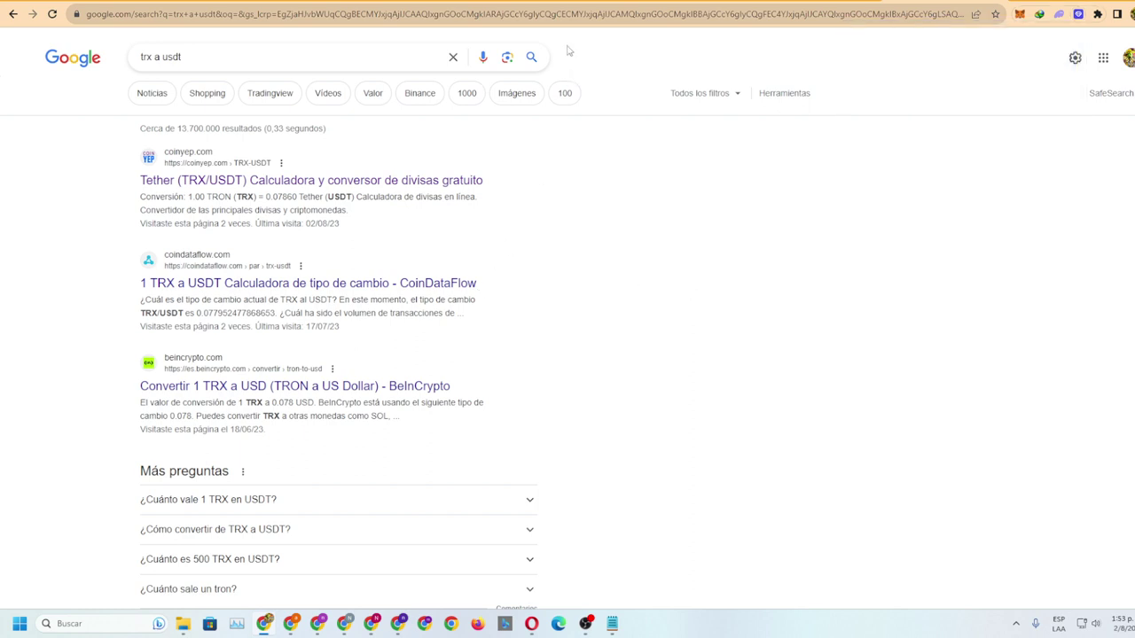
# Pause the YouTube video about earning crypto by watching videos and scroll its page
pyautogui.hotkey('alt', 'Left')
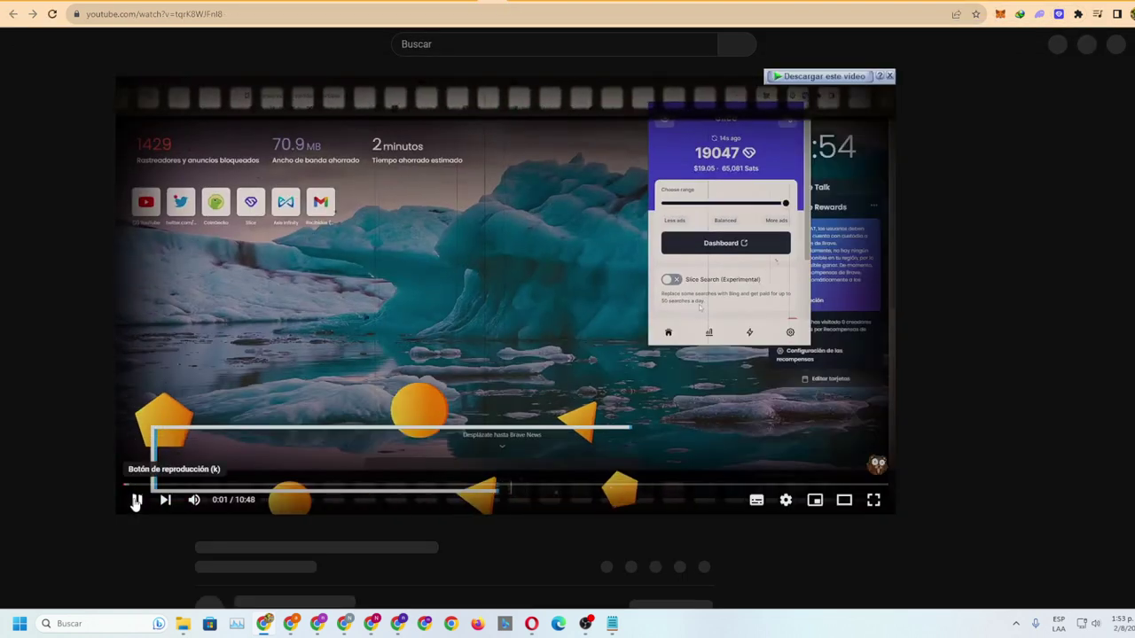
pyautogui.click(136, 501)
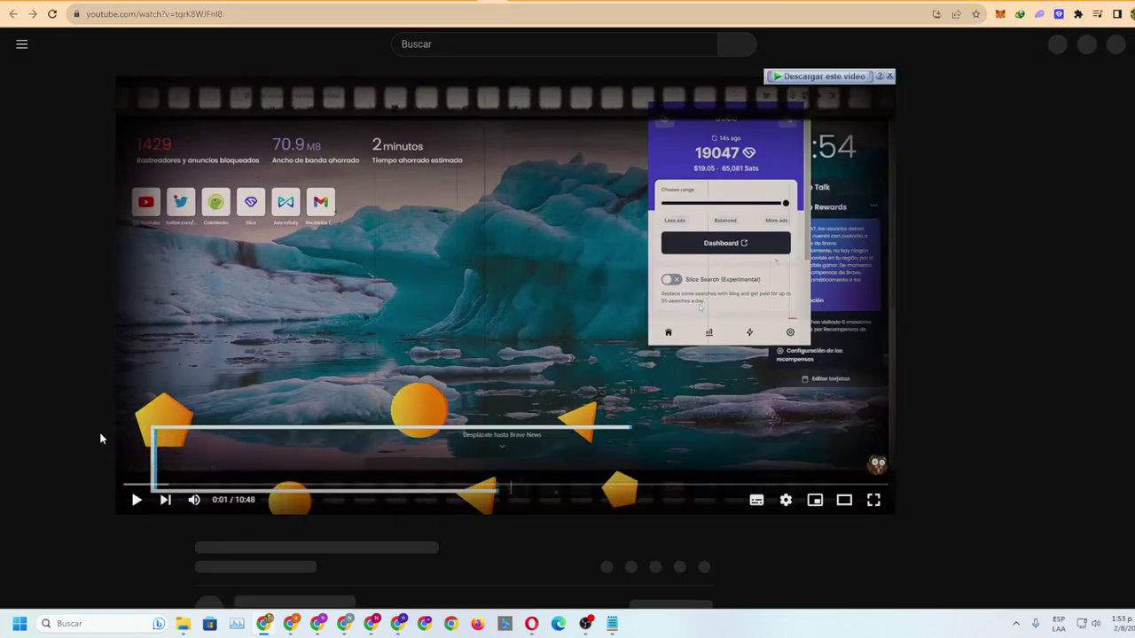
pyautogui.scroll(-2, 386, 409)
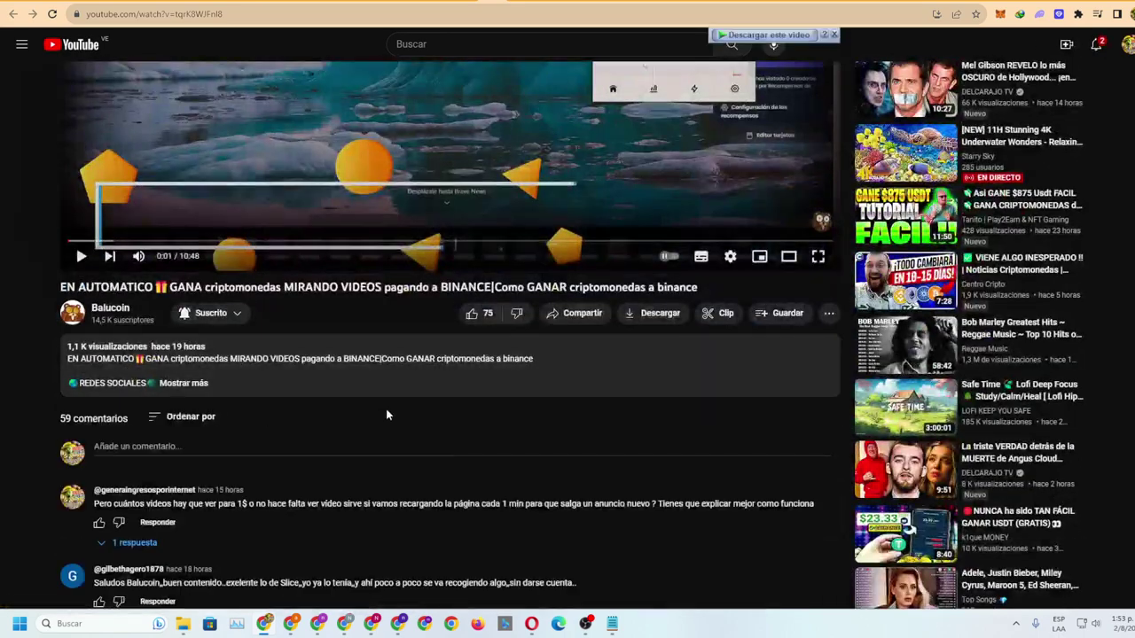
pyautogui.scroll(-3, 386, 409)
pyautogui.scroll(5, 386, 408)
pyautogui.scroll(1, 385, 409)
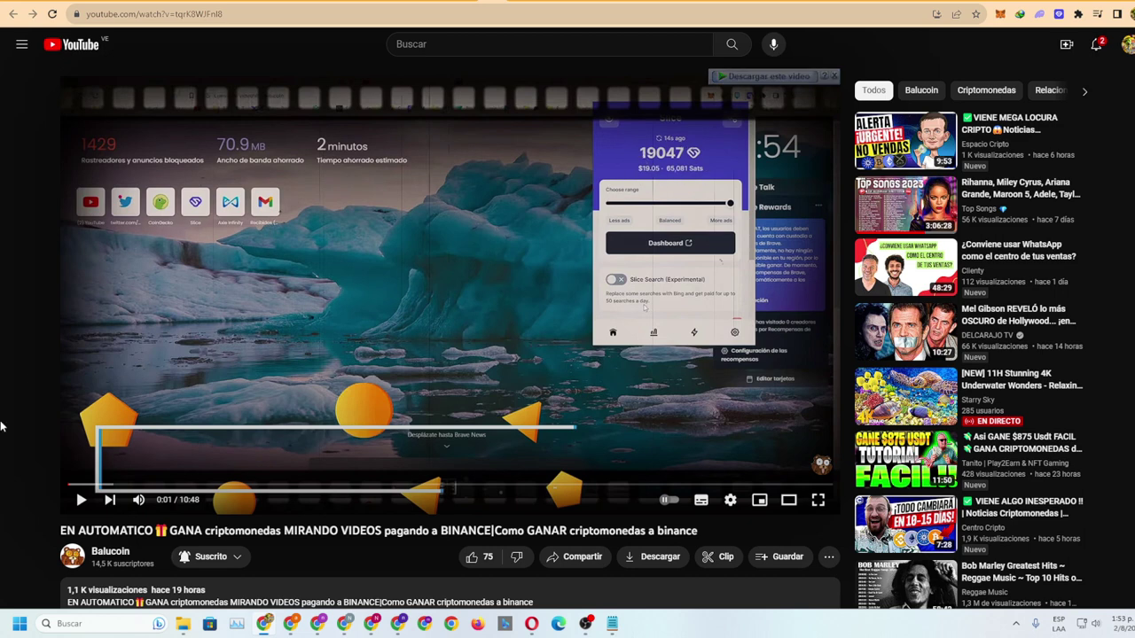
pyautogui.scroll(-4, 0, 427)
pyautogui.scroll(4, 0, 426)
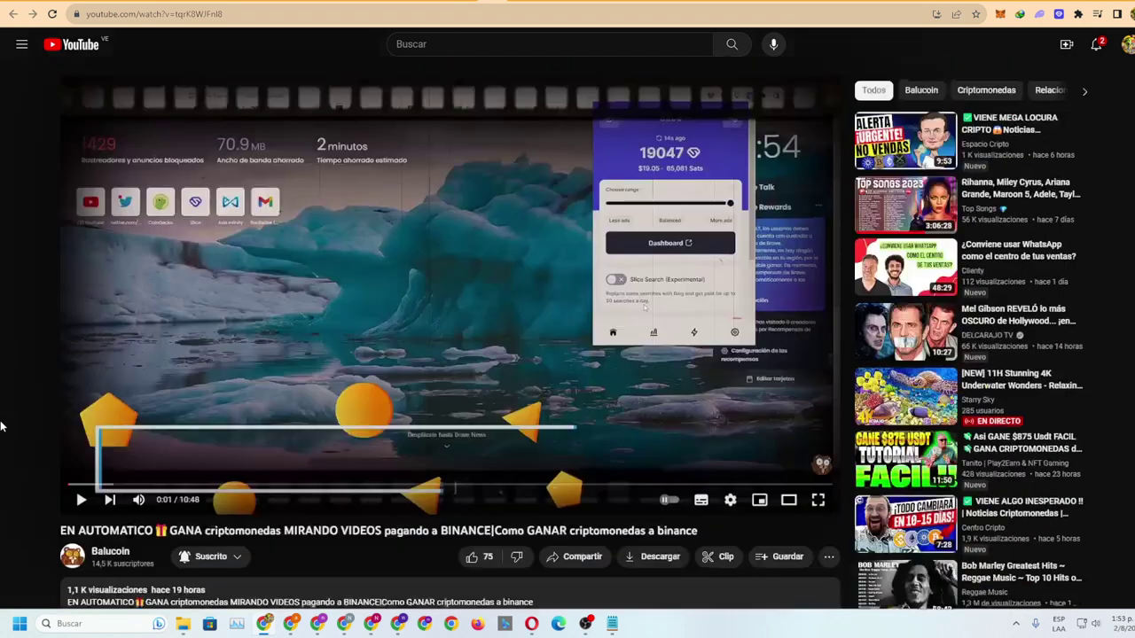
# Look over the 'trx a usdt' results again, then switch to the YouTube Studio content list
pyautogui.hotkey('ctrl', 'Tab')
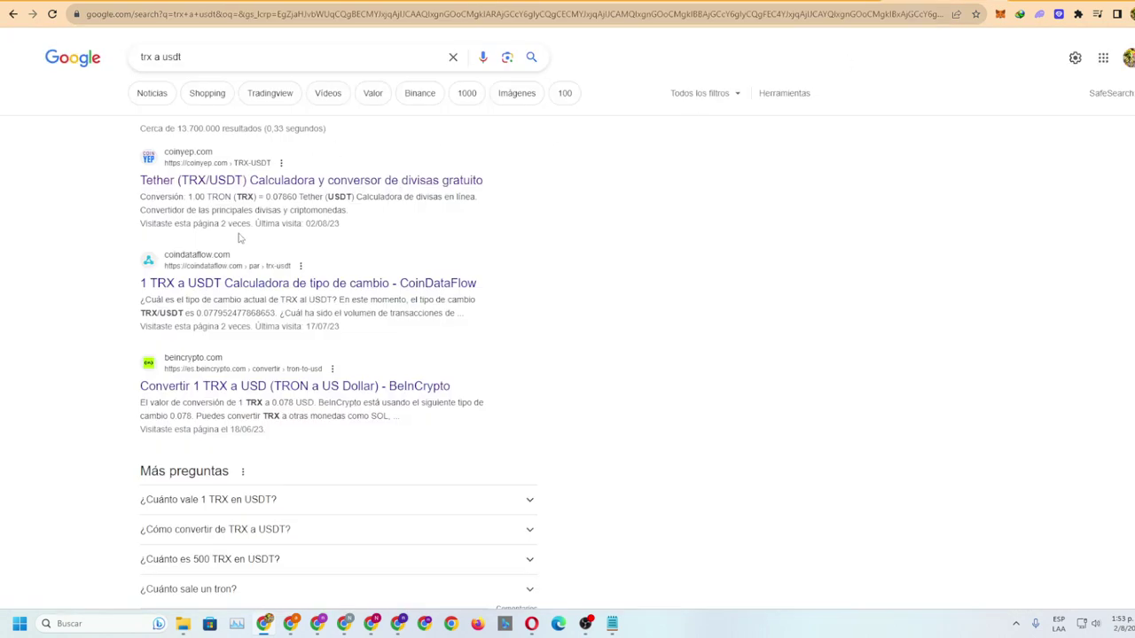
pyautogui.scroll(-10, 266, 292)
pyautogui.scroll(5, 271, 297)
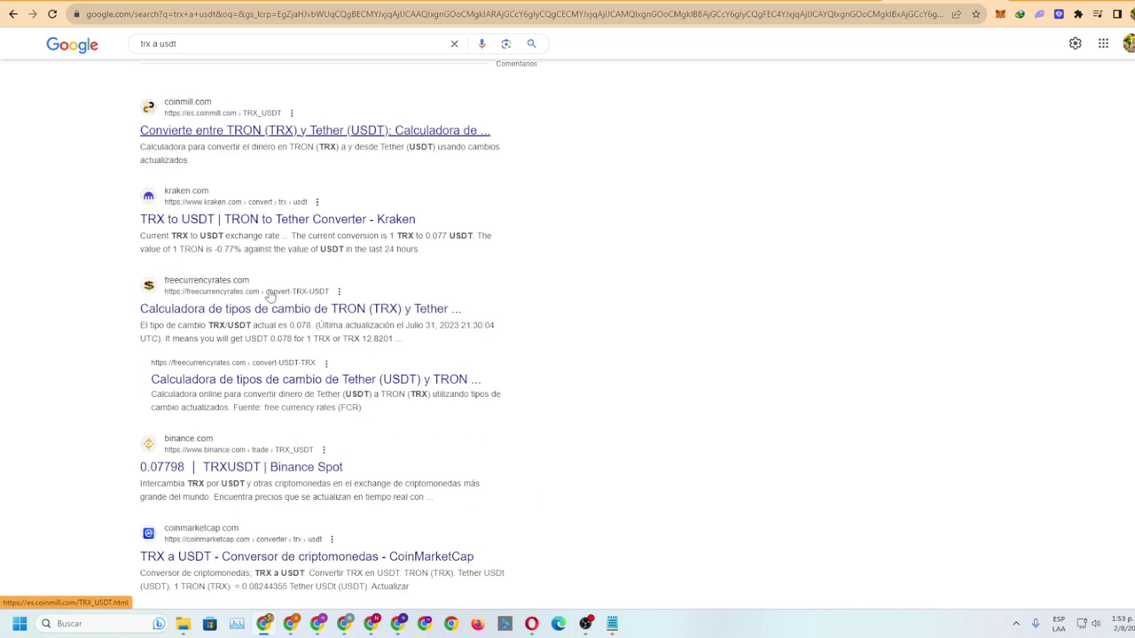
pyautogui.scroll(6, 270, 297)
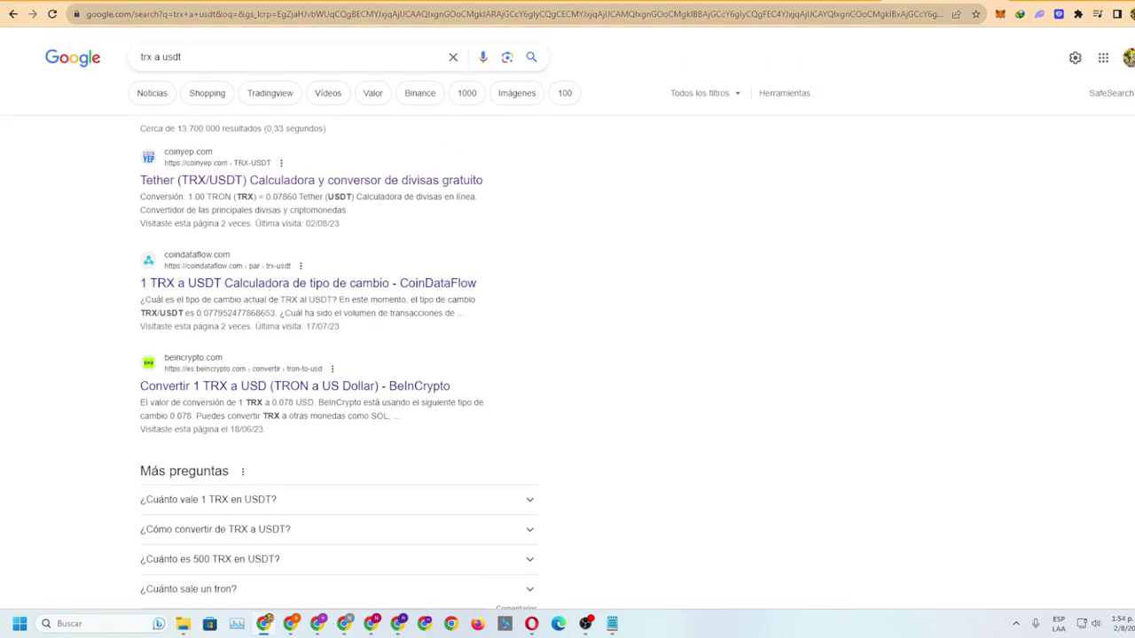
pyautogui.hotkey('alt', 'Tab')
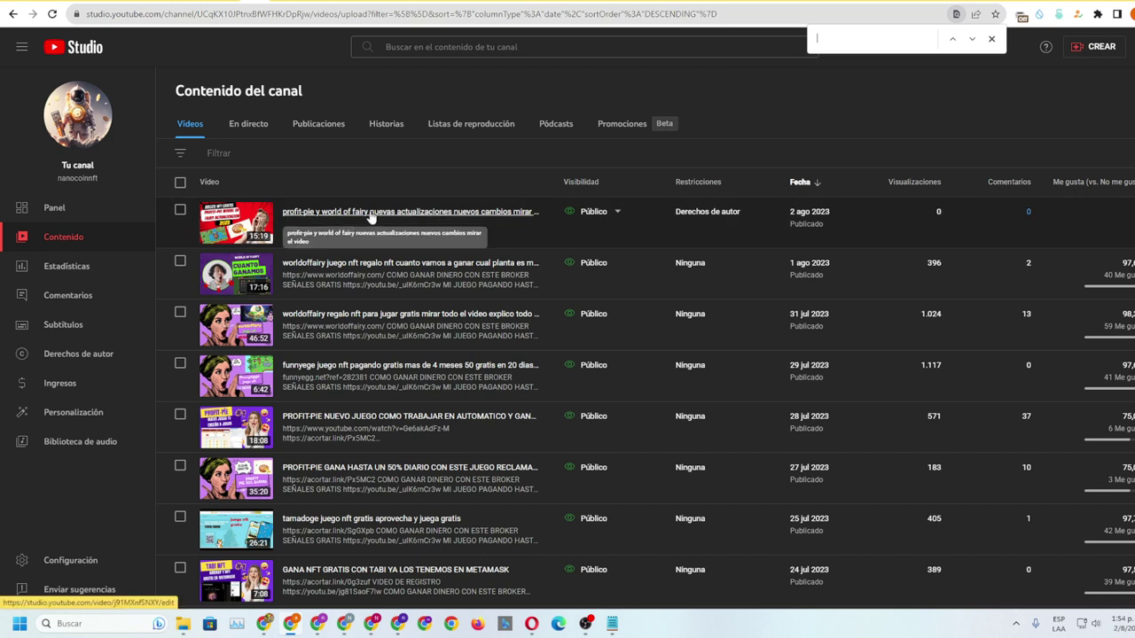
# Close the find bar and switch to the addslice.com landing page
pyautogui.moveTo(346, 300)
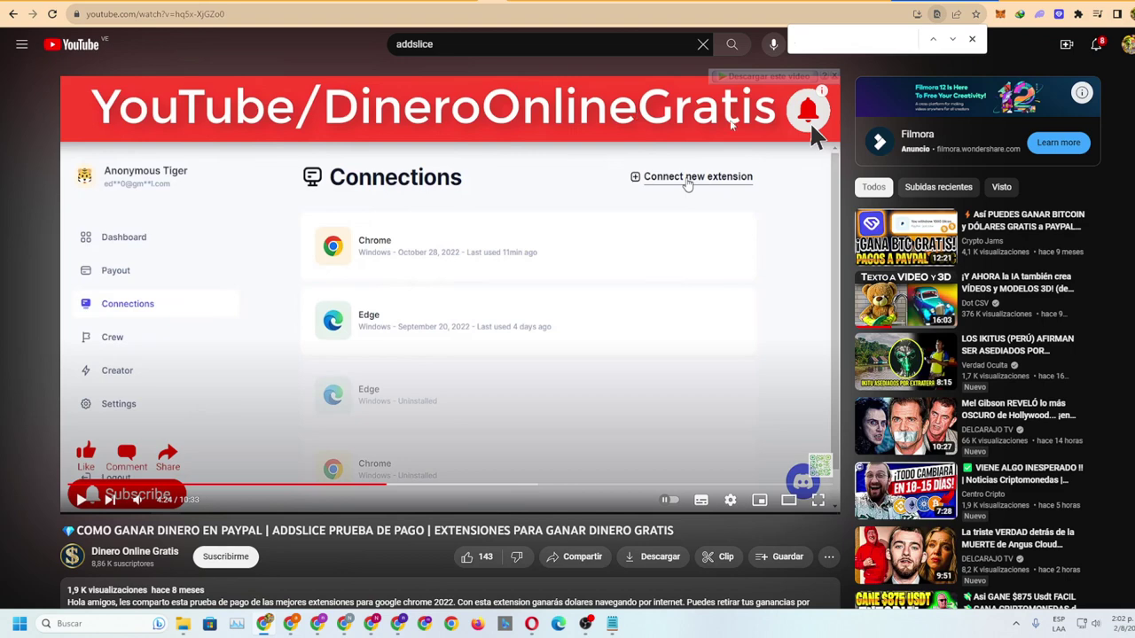
pyautogui.click(973, 40)
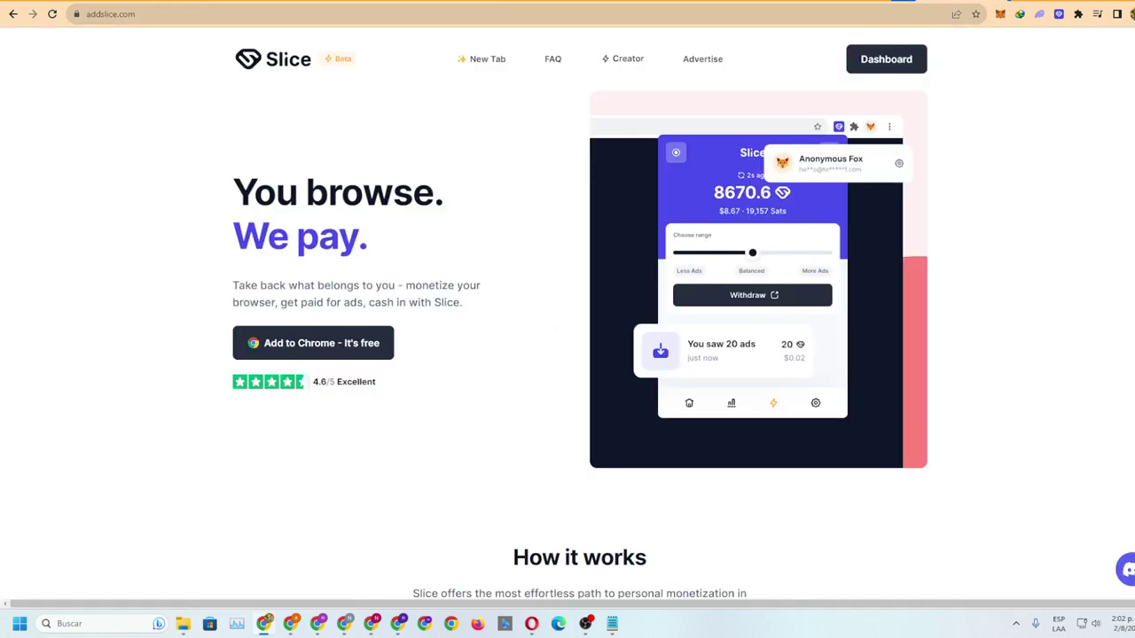
# Translate the Slice 'Serving ads' notice into Spanish, then go on to the BitNexus purchase page
pyautogui.click(13, 14)
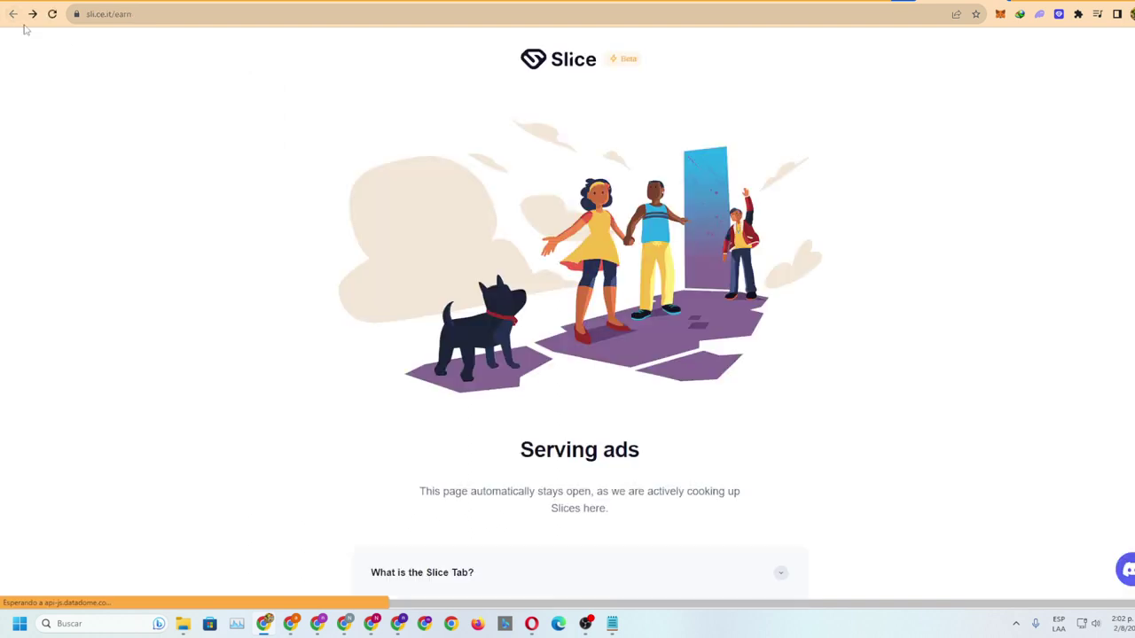
pyautogui.moveTo(621, 514); pyautogui.dragTo(433, 456)
pyautogui.rightClick(558, 453)
pyautogui.click(583, 547)
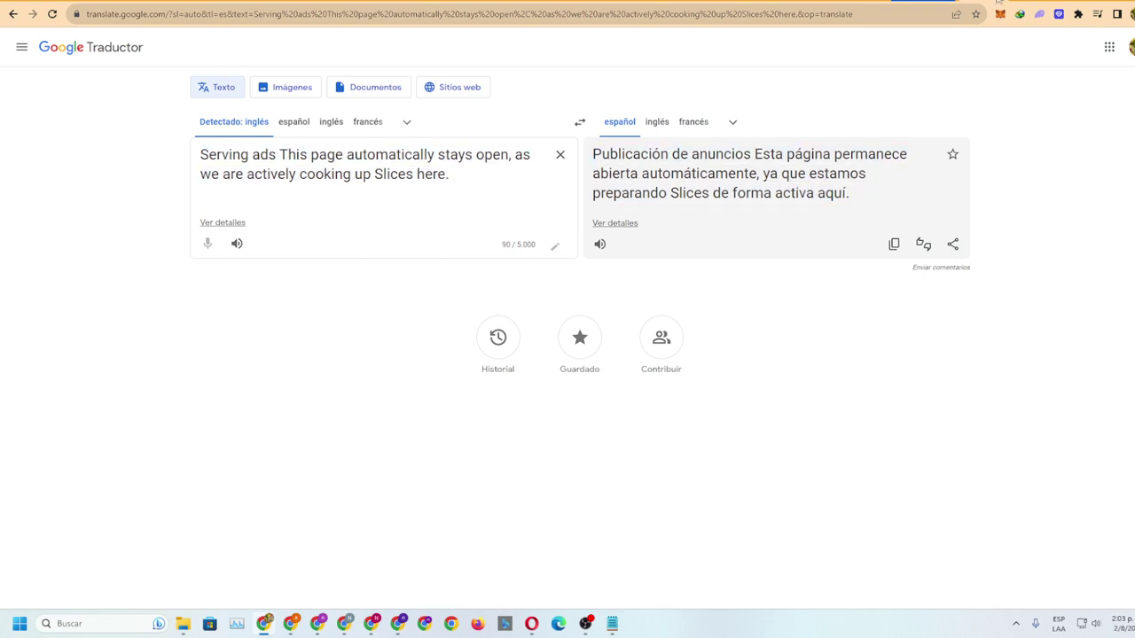
pyautogui.hotkey('ctrl', 'w')
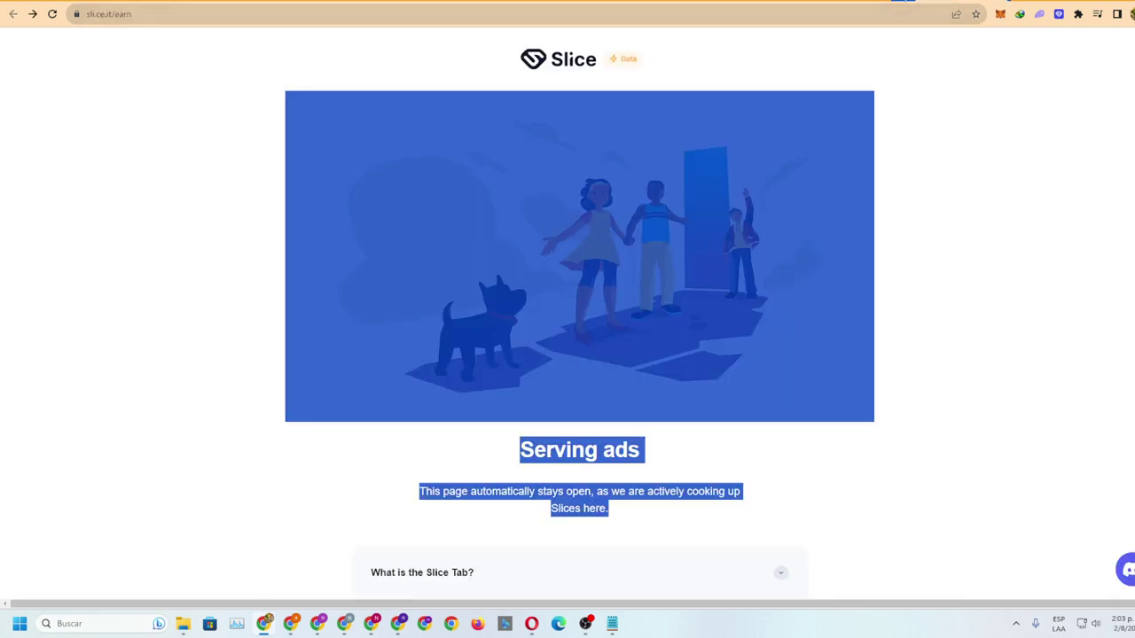
pyautogui.hotkey('ctrl', 'Tab')
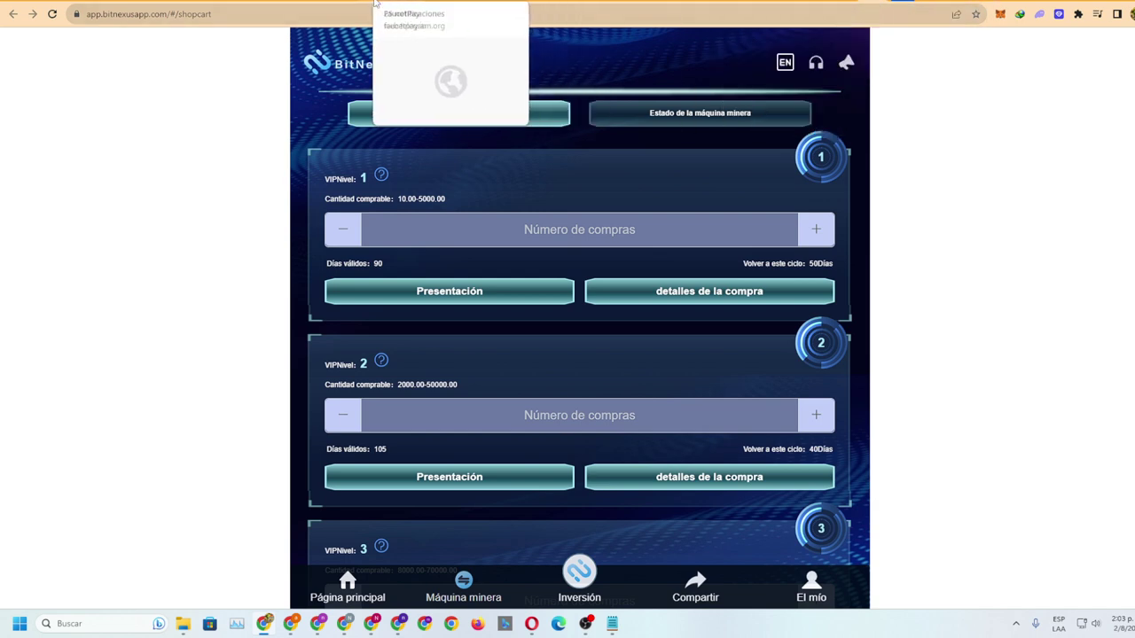
# Reload the addslice YouTube video and pause its playing ad
pyautogui.click(429, 5)
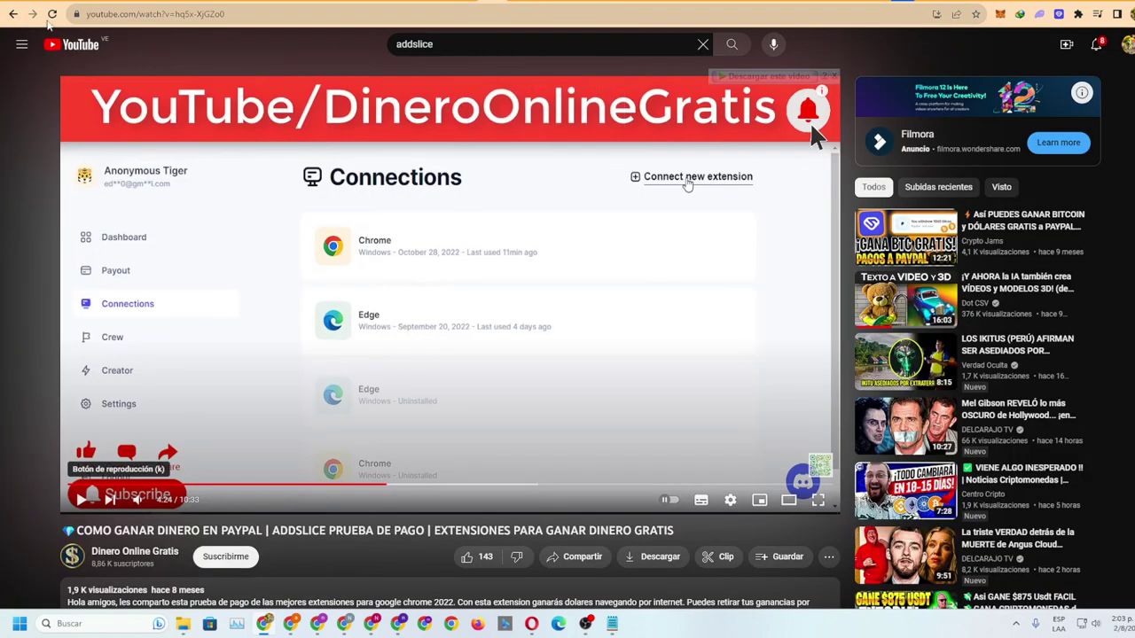
pyautogui.click(52, 13)
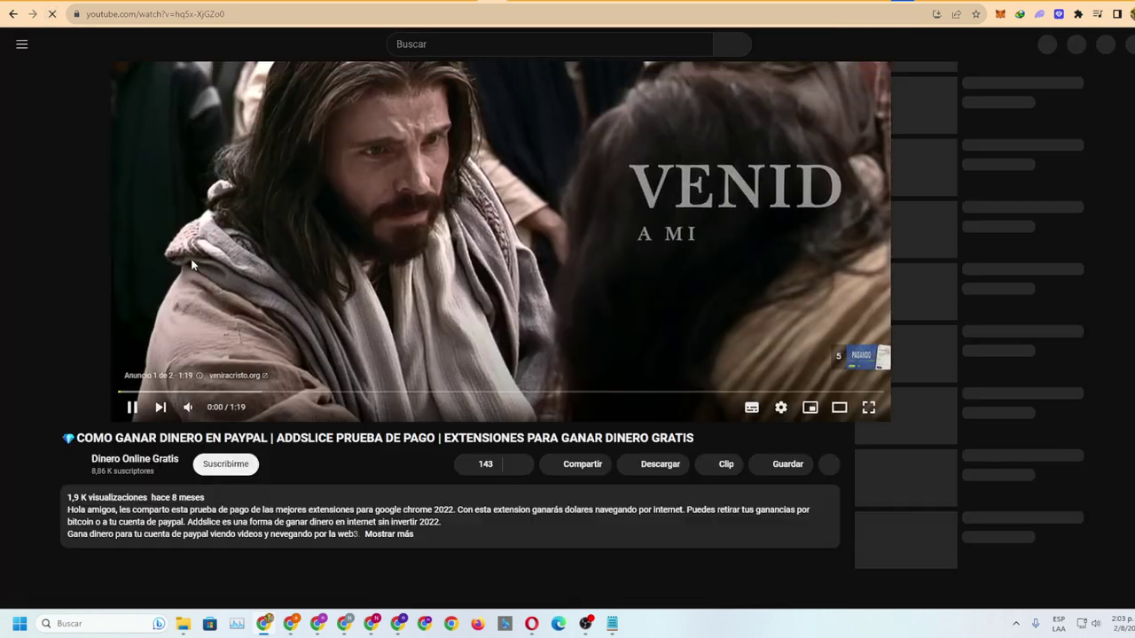
pyautogui.scroll(-3, 142, 293)
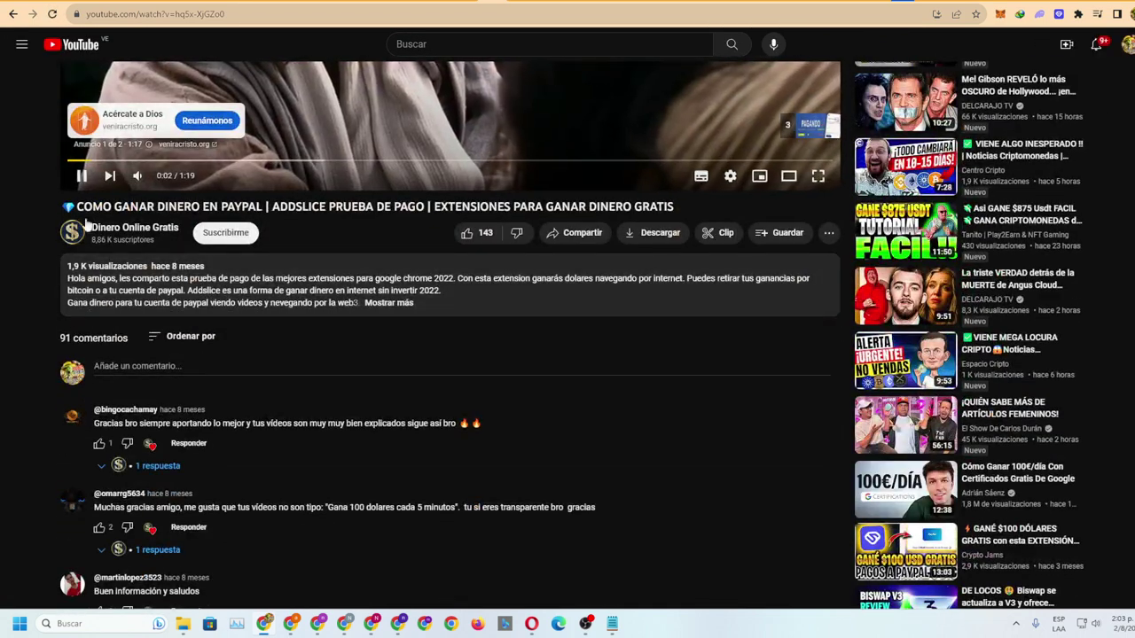
pyautogui.press('k')
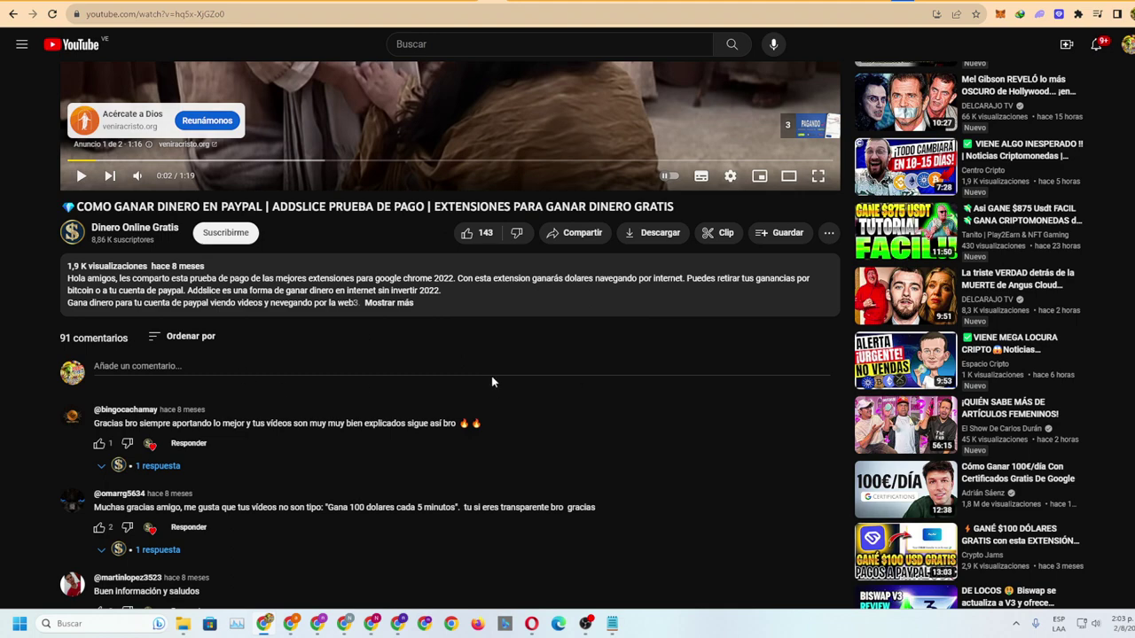
pyautogui.scroll(4, 593, 304)
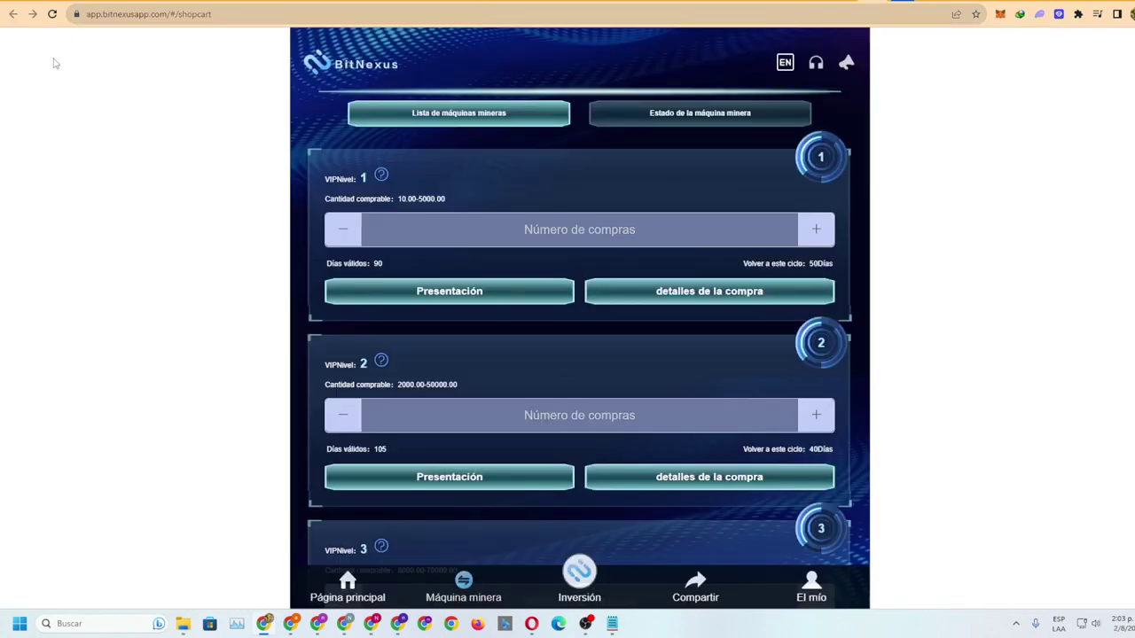
# Rerun the 'trx a usdt' search, then check the Slice balance: 10.3 Slices, 36 Sats
pyautogui.hotkey('ctrl', 't')
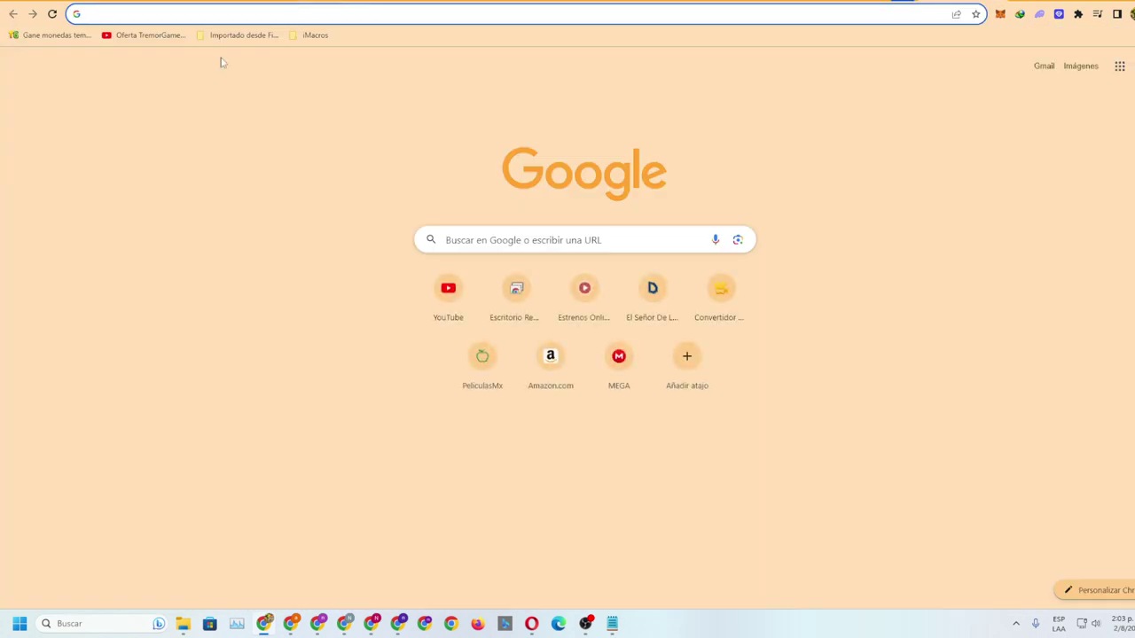
pyautogui.click(446, 239)
pyautogui.click(466, 293)
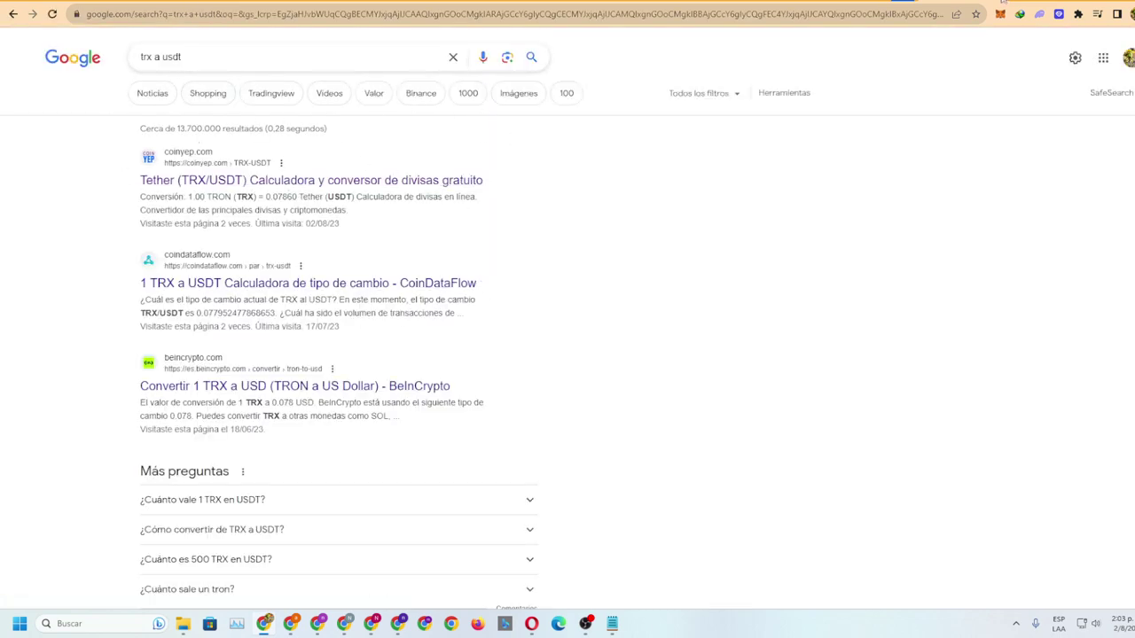
pyautogui.hotkey('ctrl', 'w')
pyautogui.click(1060, 16)
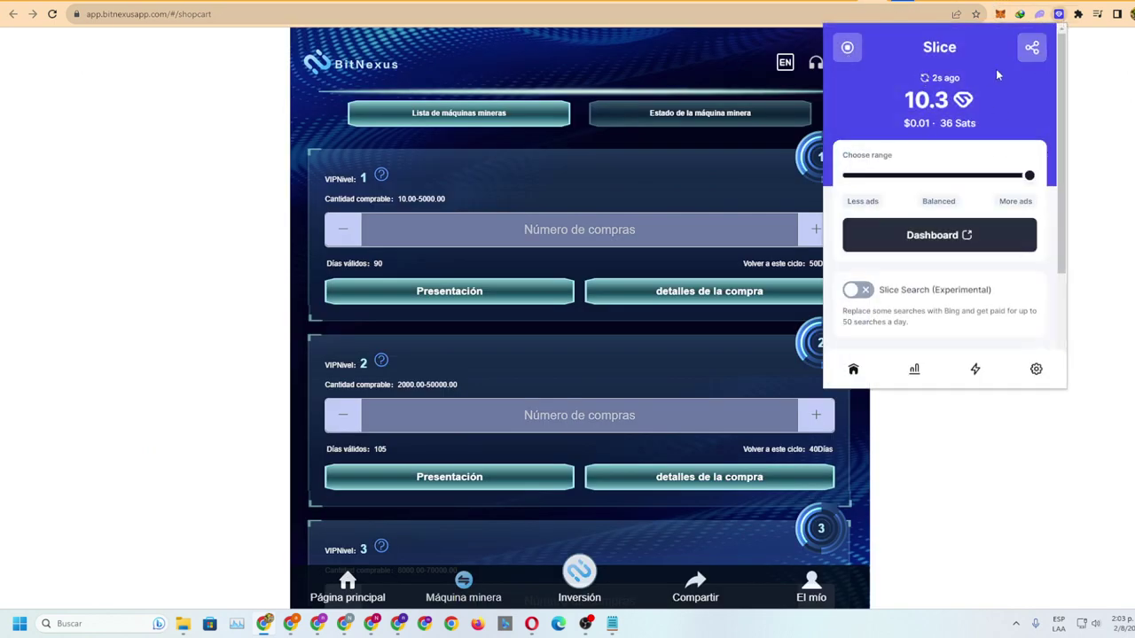
# Open the Slice dashboard and check its Ads seen count of 3
pyautogui.click(967, 237)
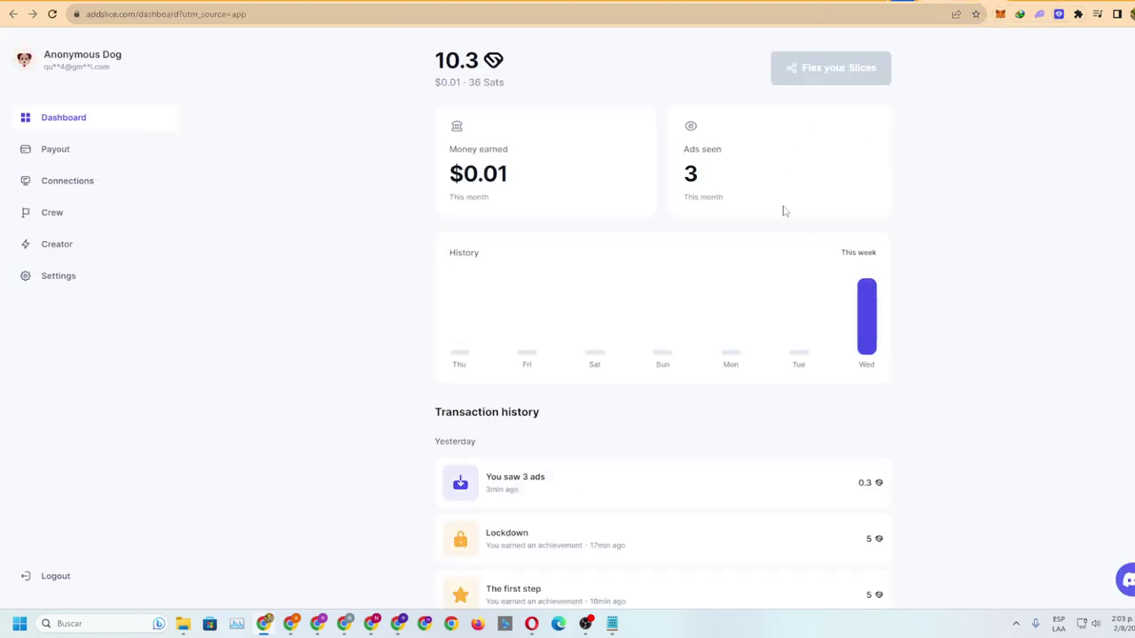
pyautogui.moveTo(713, 181); pyautogui.dragTo(685, 176)
pyautogui.click(705, 177)
pyautogui.scroll(-1, 653, 423)
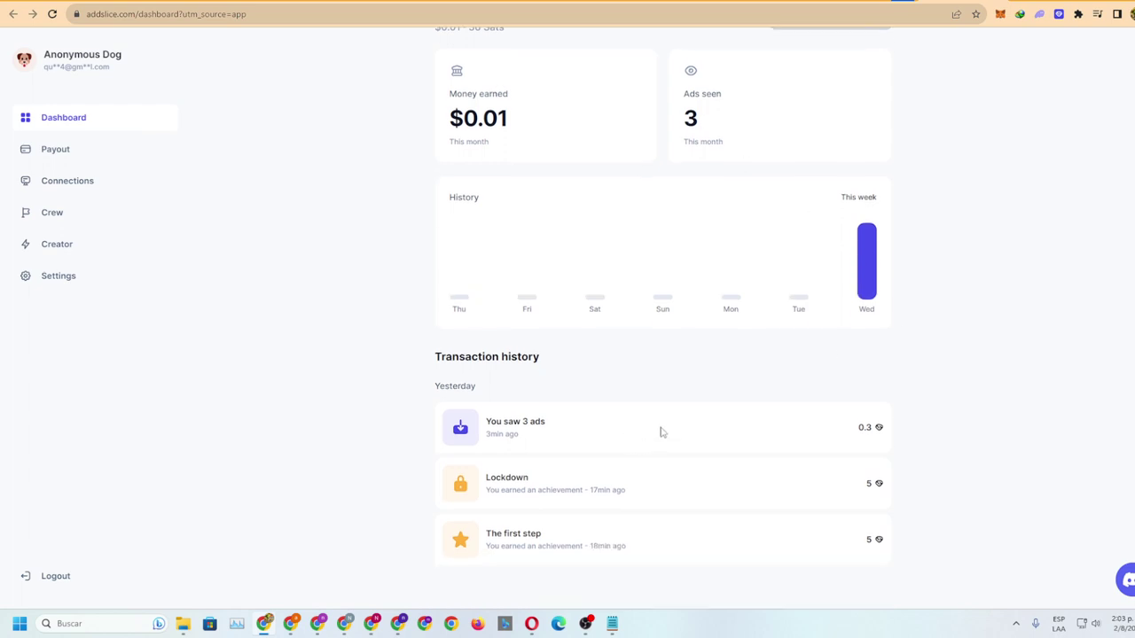
pyautogui.scroll(1, 664, 430)
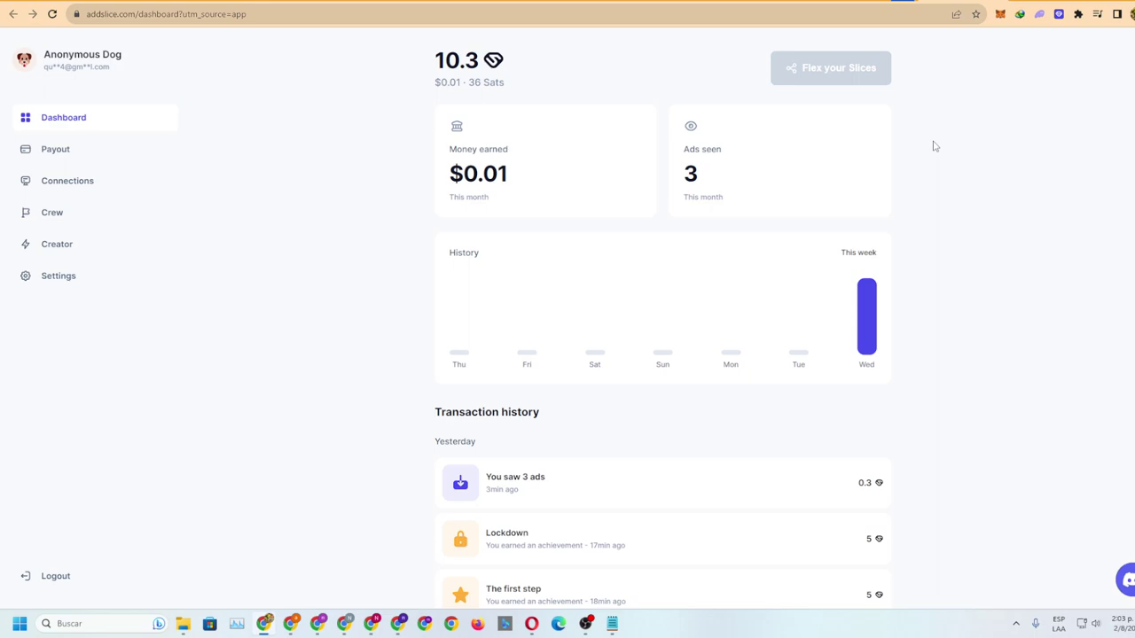
# Look over the YouTube video tab and its notifications list
pyautogui.click(594, 4)
pyautogui.scroll(-3, 201, 327)
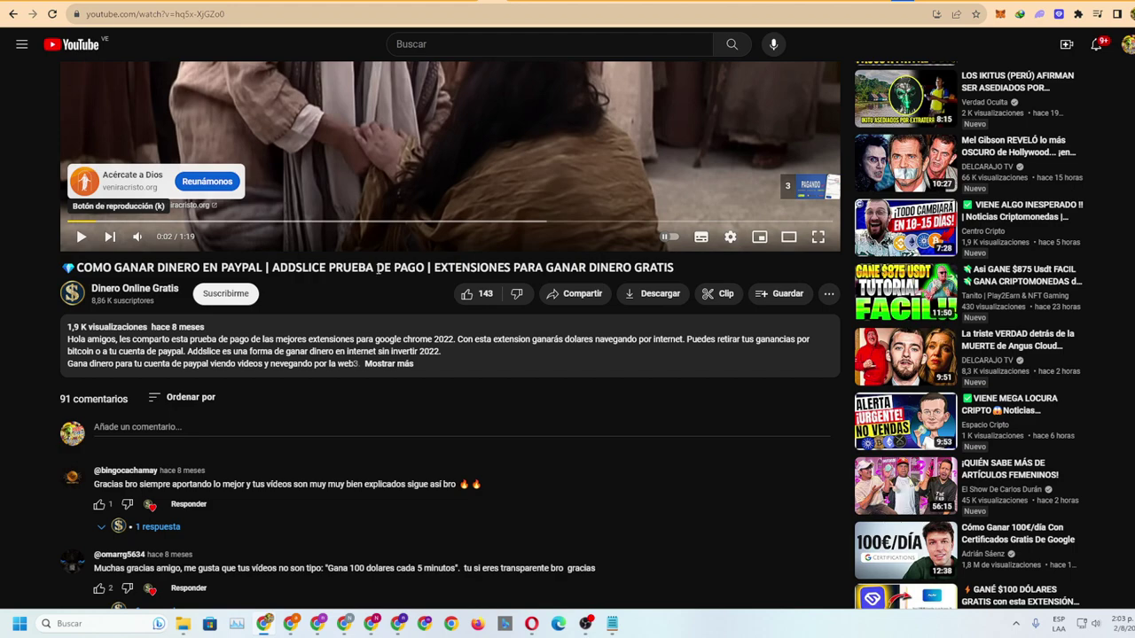
pyautogui.scroll(3, 467, 347)
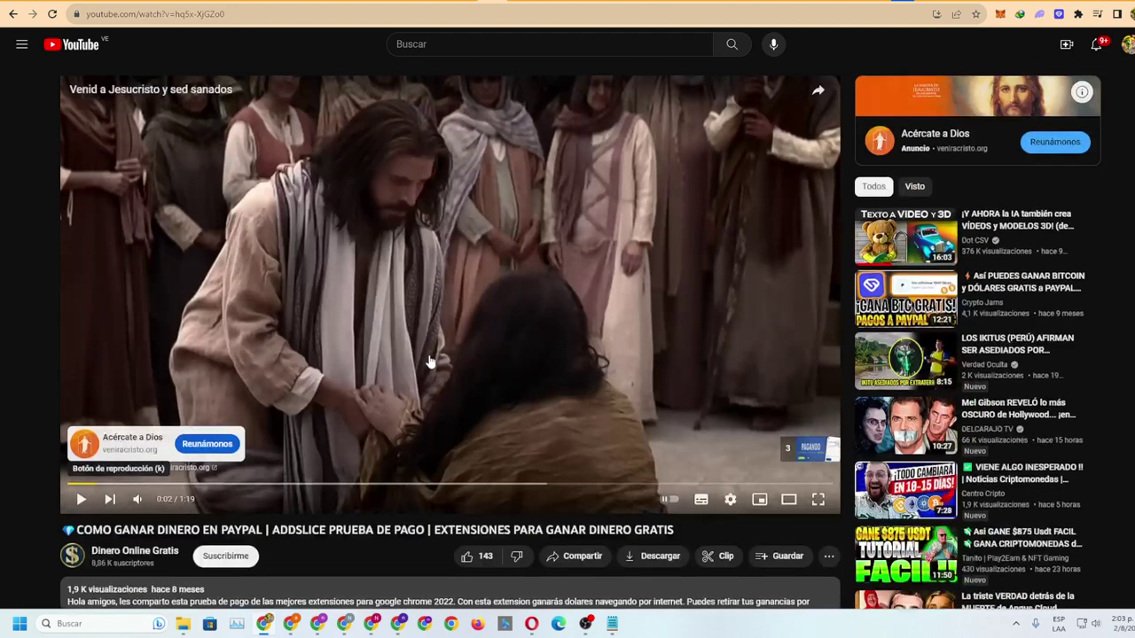
pyautogui.click(1098, 44)
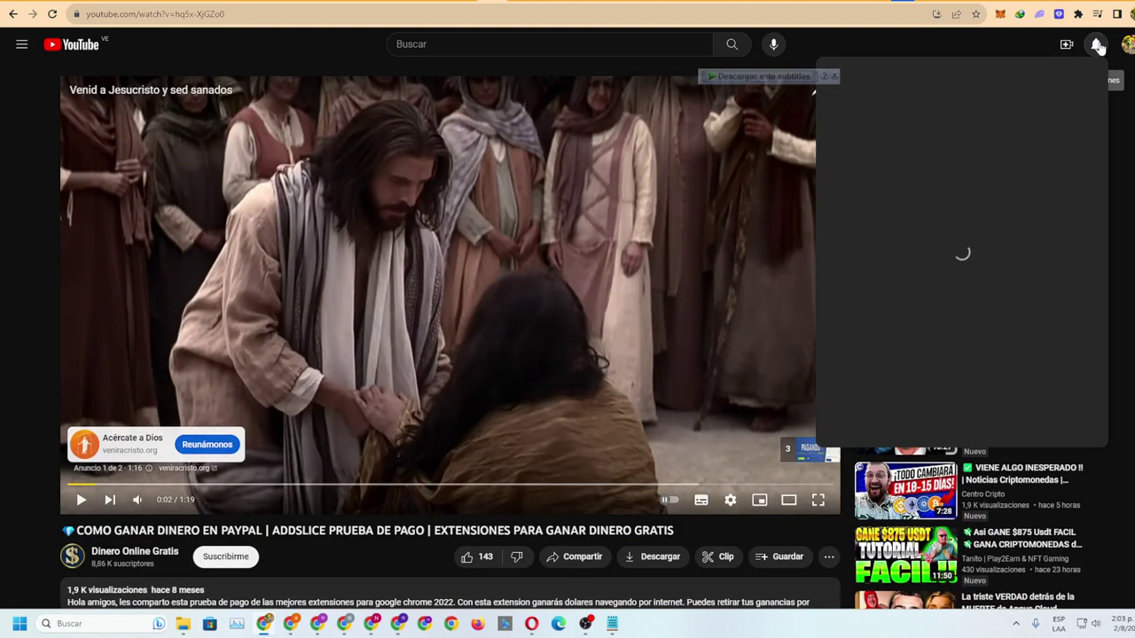
pyautogui.click(1098, 44)
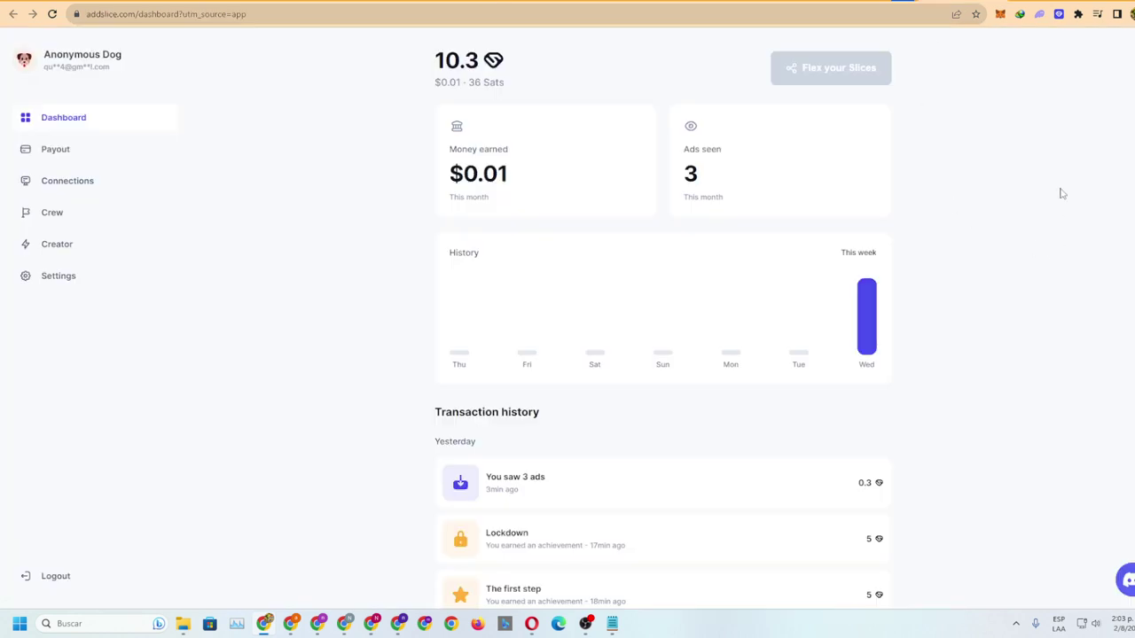
pyautogui.scroll(-1, 1069, 240)
pyautogui.scroll(1, 1077, 284)
pyautogui.scroll(-1, 792, 240)
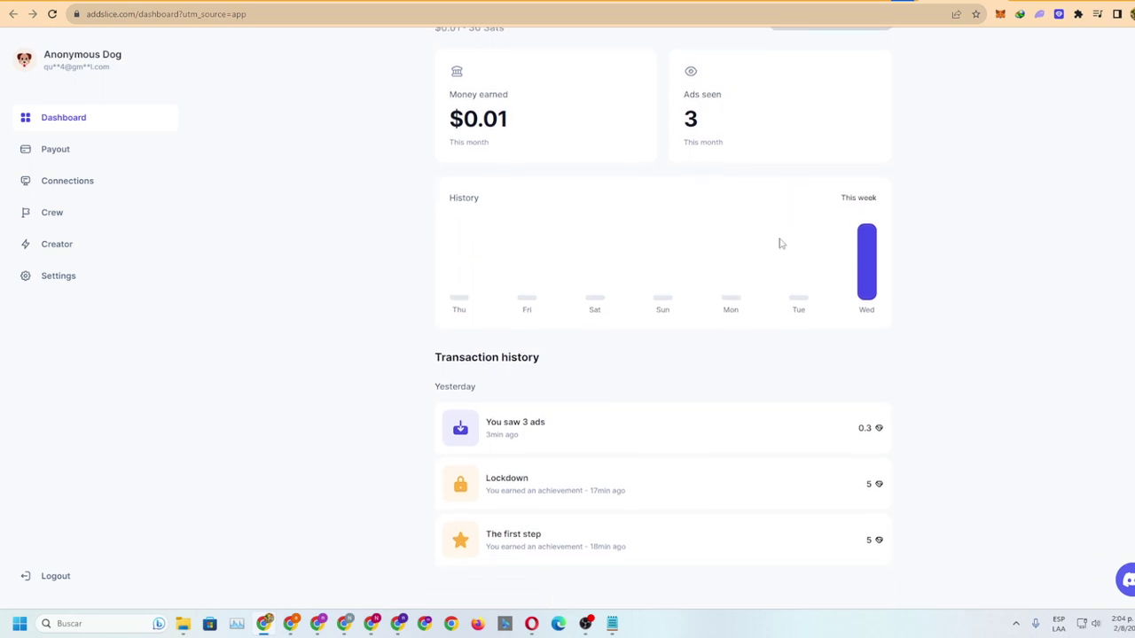
pyautogui.scroll(1, 780, 243)
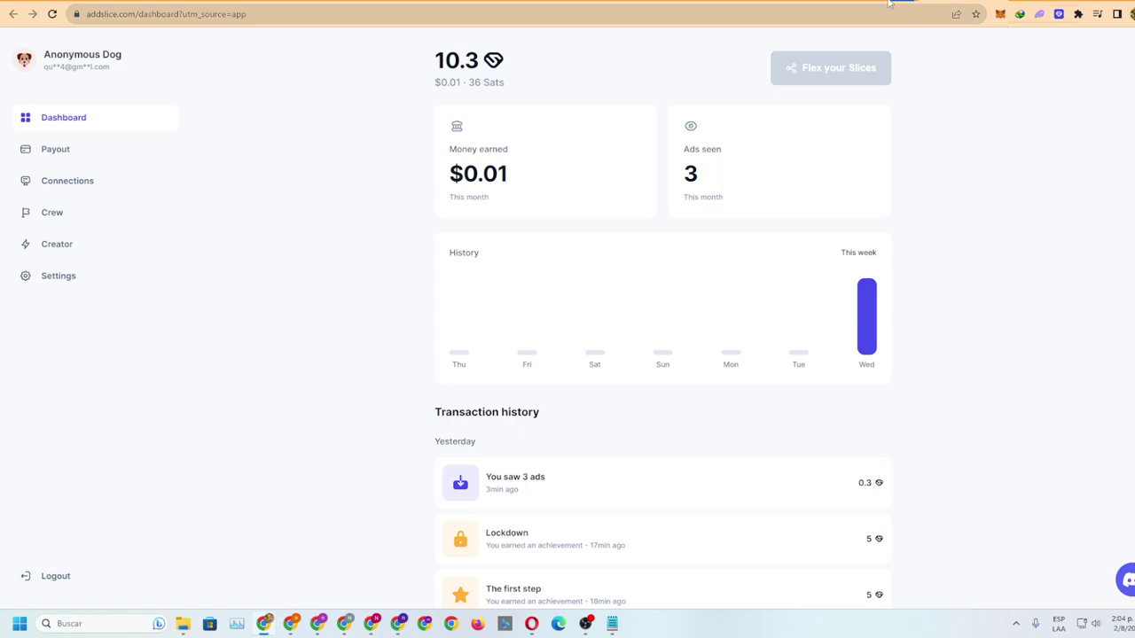
# Cycle through the YouTube, Poloniex and Slice tabs, then reload the Slice dashboard twice
pyautogui.click(497, 2)
pyautogui.click(493, 1)
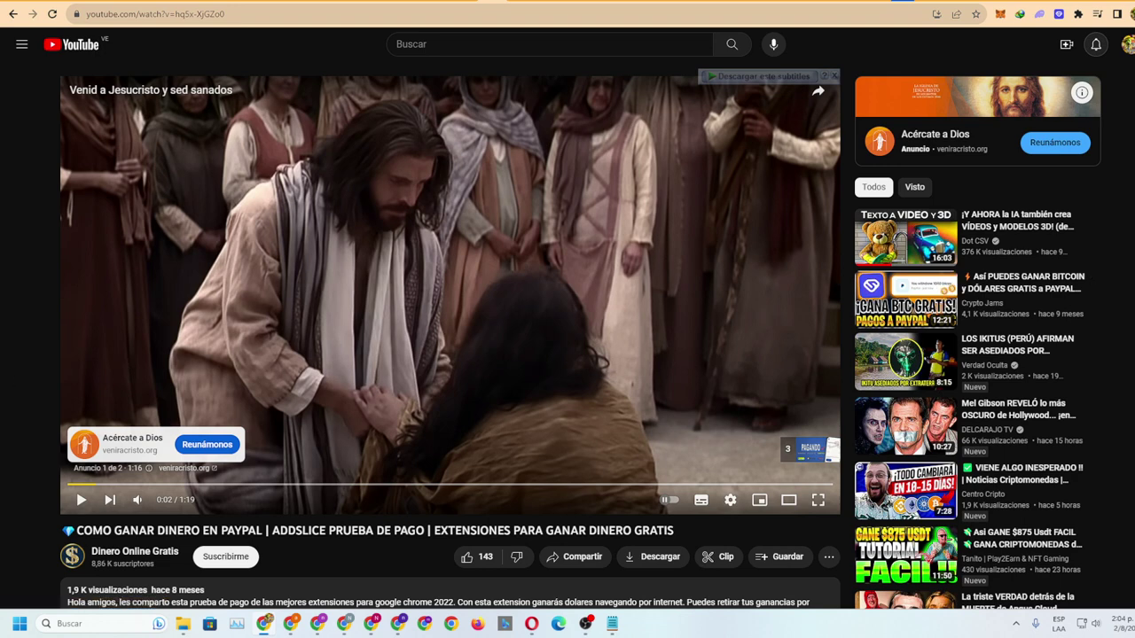
pyautogui.hotkey('ctrl', 'Tab')
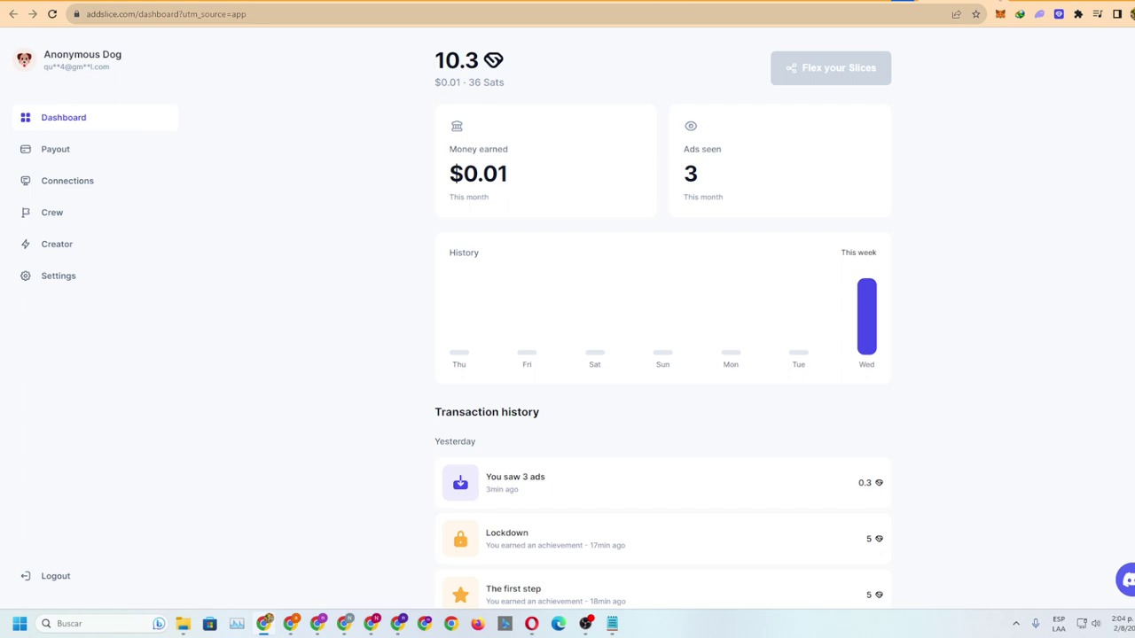
pyautogui.click(854, 2)
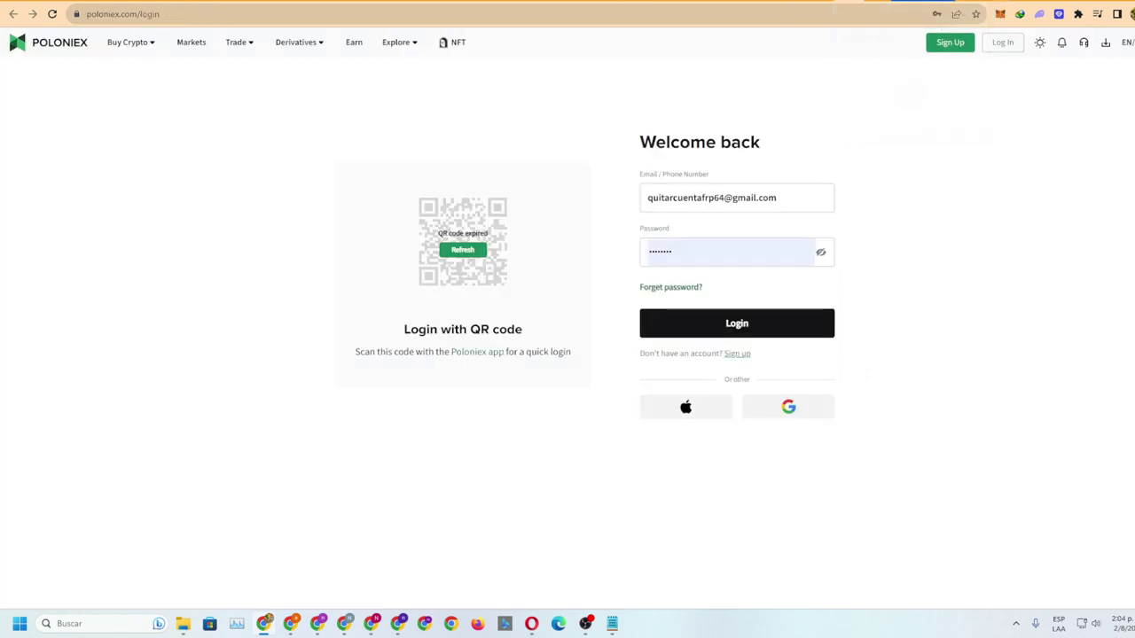
pyautogui.hotkey('ctrl', 'Tab')
pyautogui.hotkey('ctrl', 'Tab')
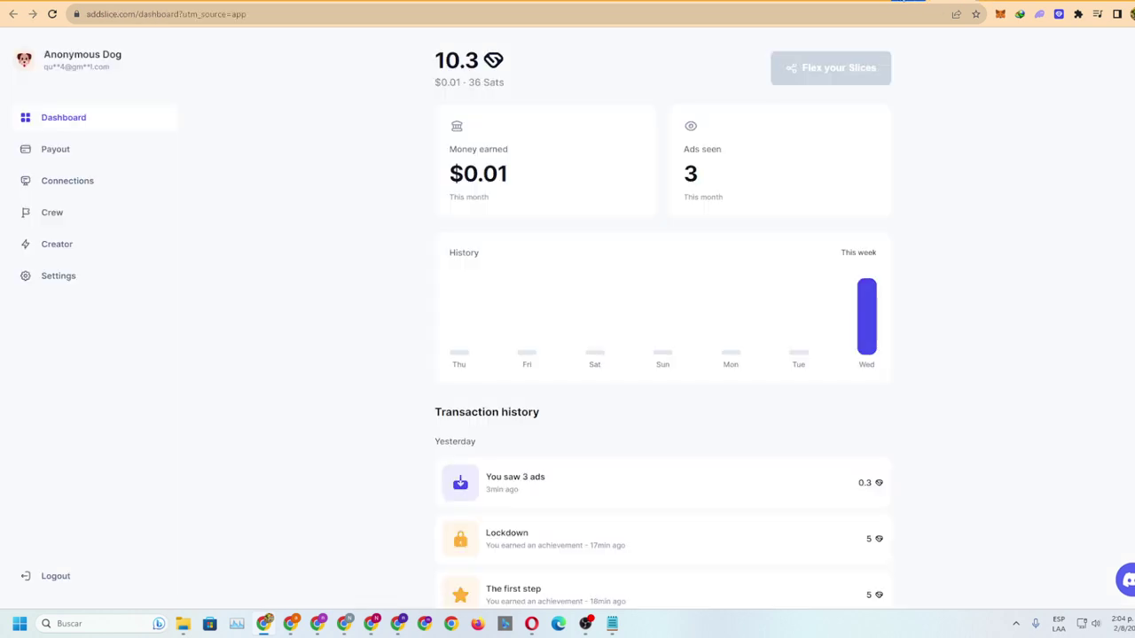
pyautogui.moveTo(486, 83)
pyautogui.click(53, 14)
pyautogui.click(52, 16)
# Reload the news page and Slice dashboard, check the extension balance, then return to YouTube
pyautogui.click(548, 2)
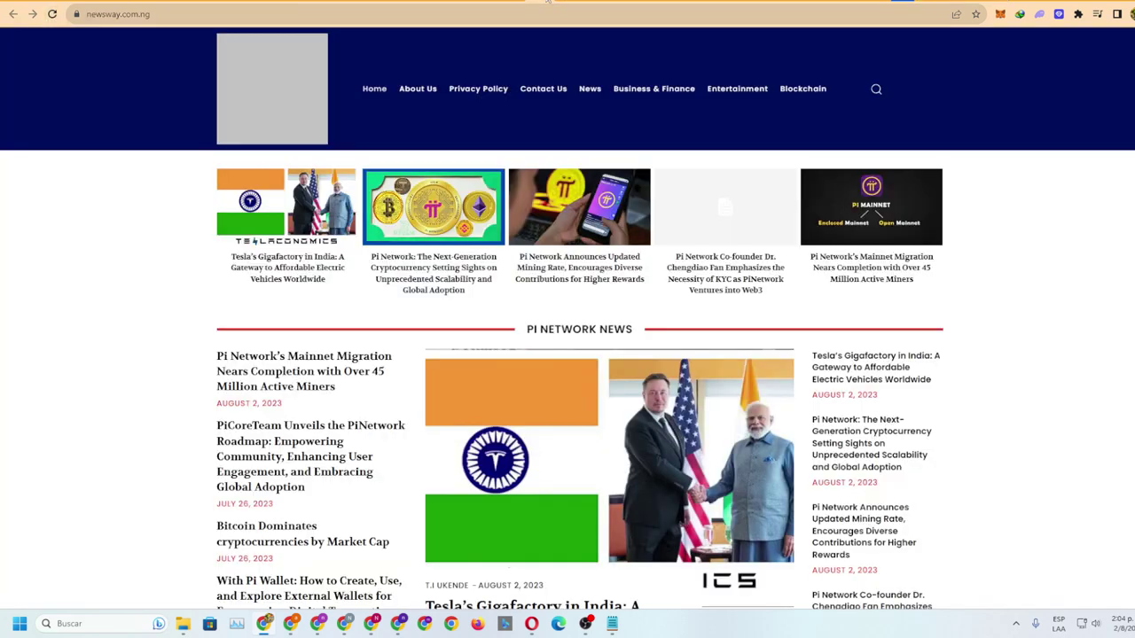
pyautogui.click(53, 15)
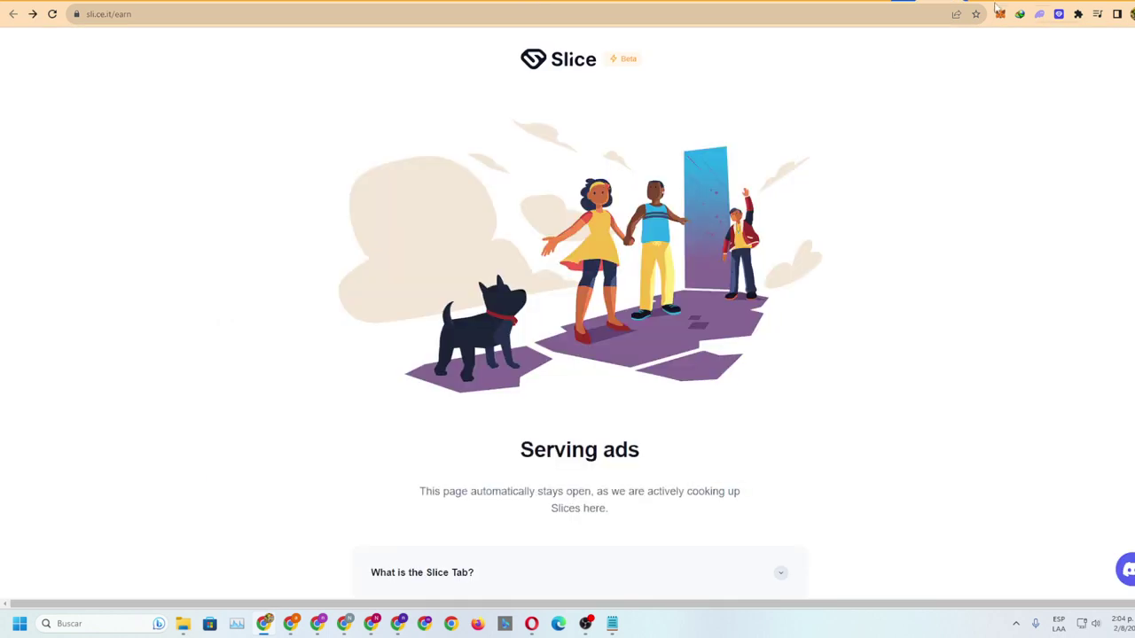
pyautogui.click(52, 14)
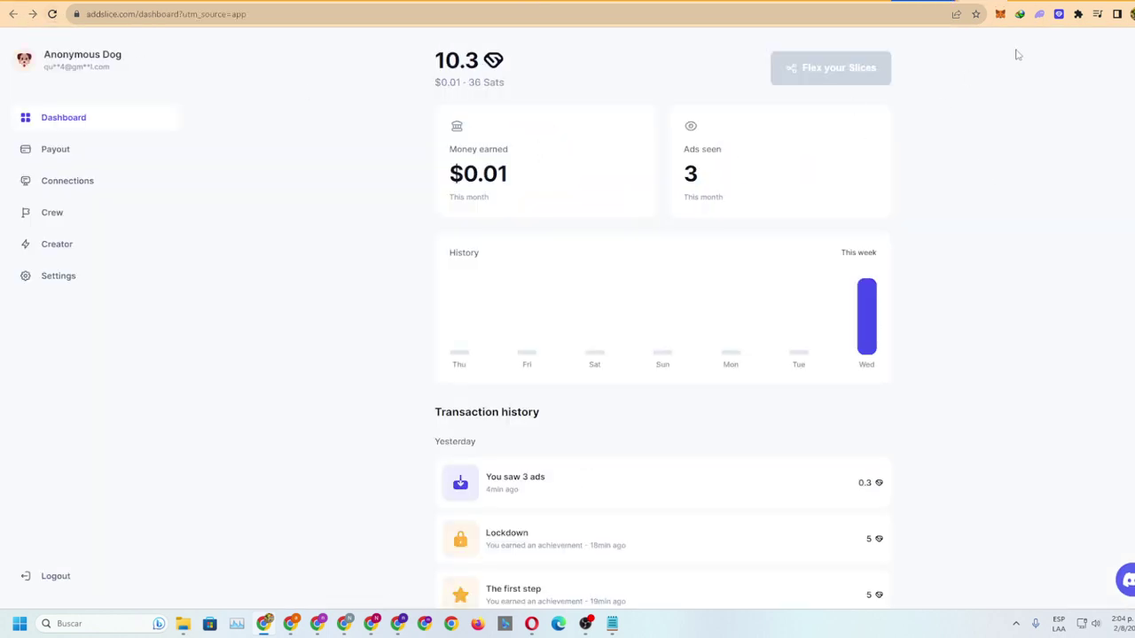
pyautogui.click(1058, 15)
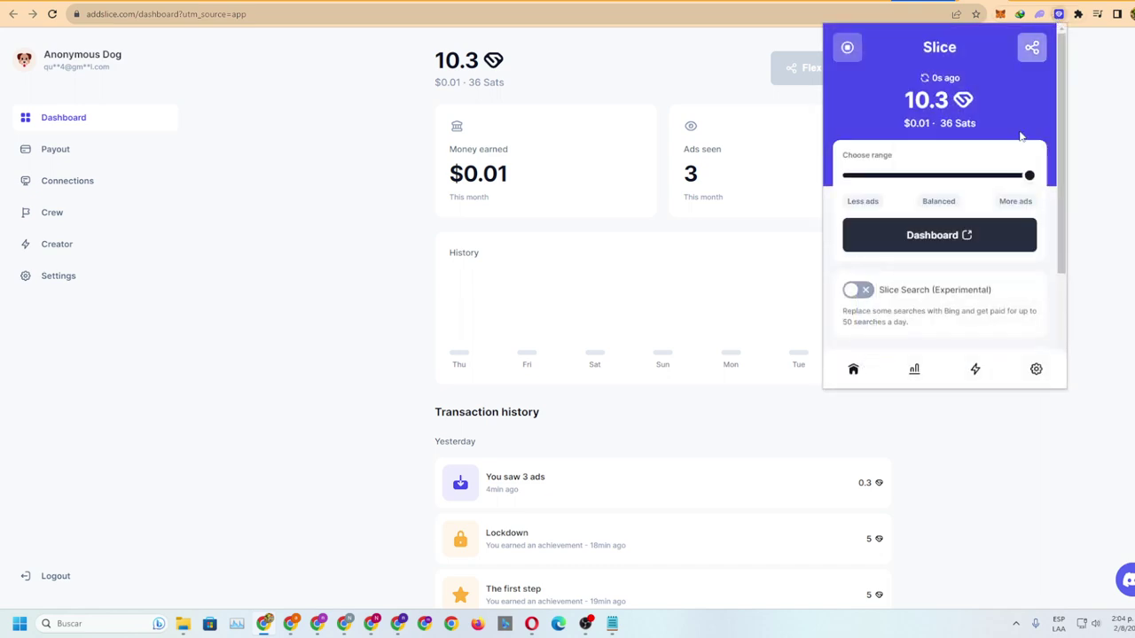
pyautogui.scroll(-2, 1018, 262)
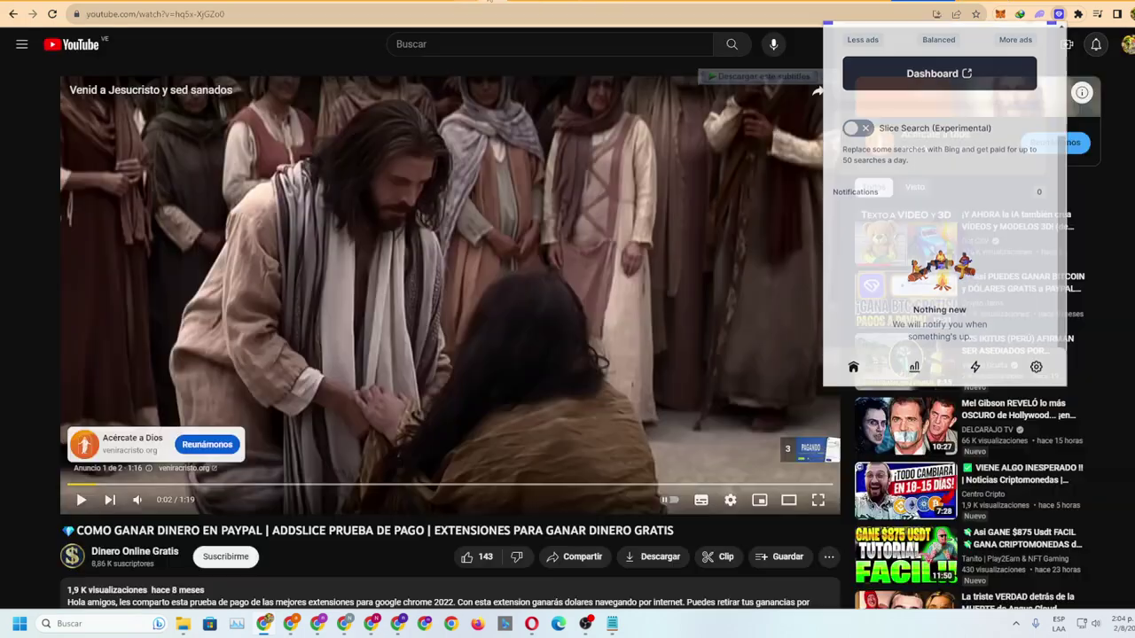
pyautogui.click(543, 2)
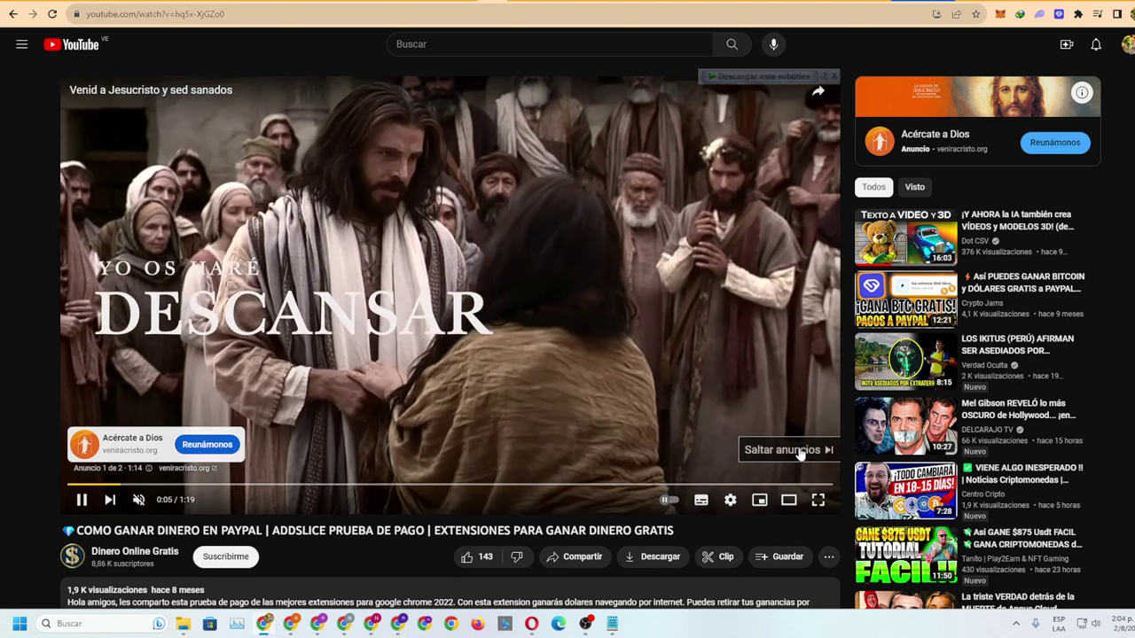
# Skip the ad and scrub through the Connections, Payout and dashboard parts, pausing at 9:41
pyautogui.click(794, 449)
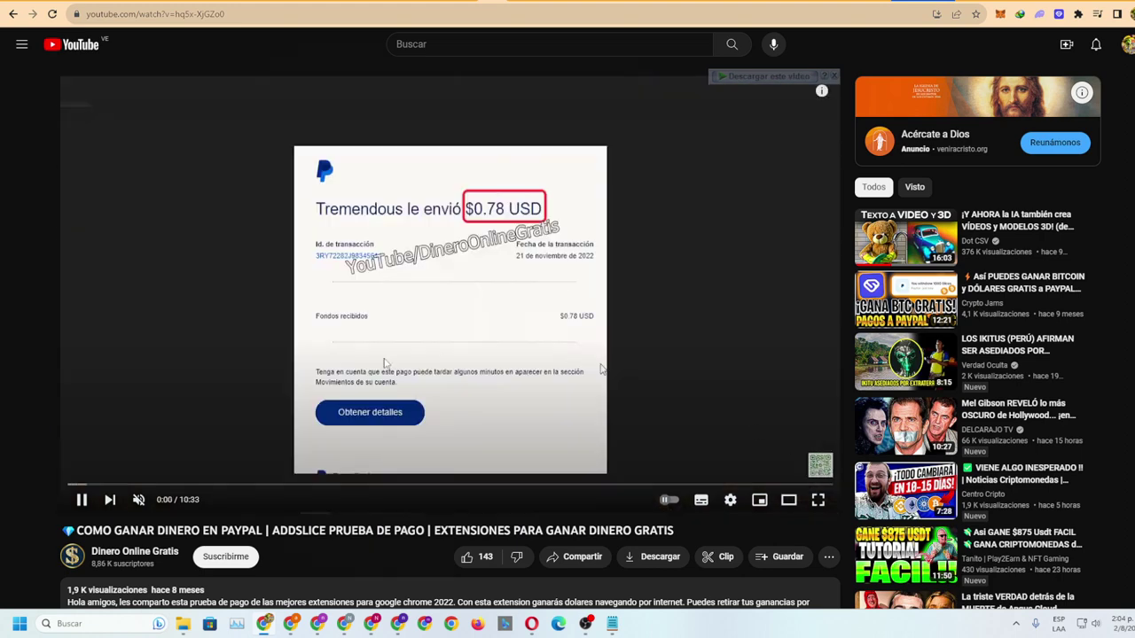
pyautogui.click(317, 485)
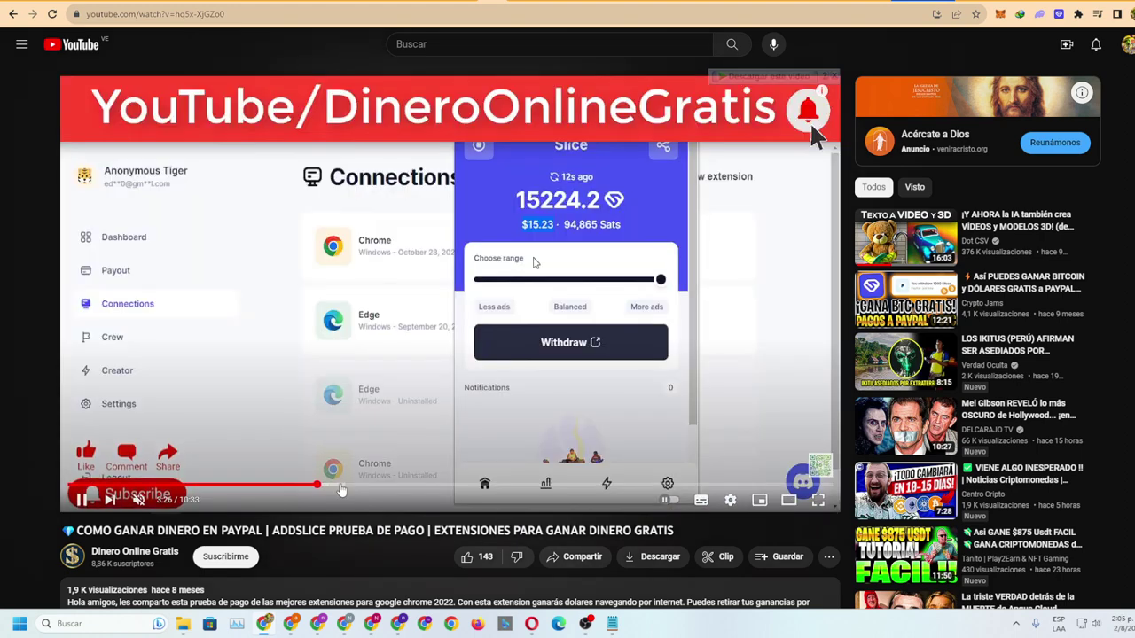
pyautogui.click(341, 490)
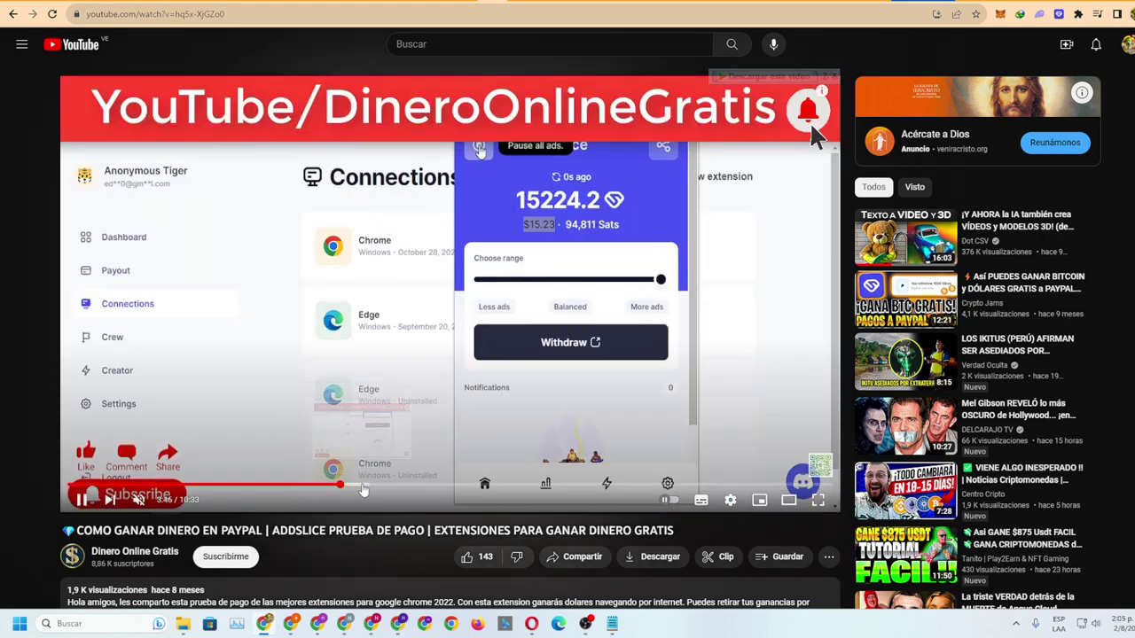
pyautogui.click(380, 490)
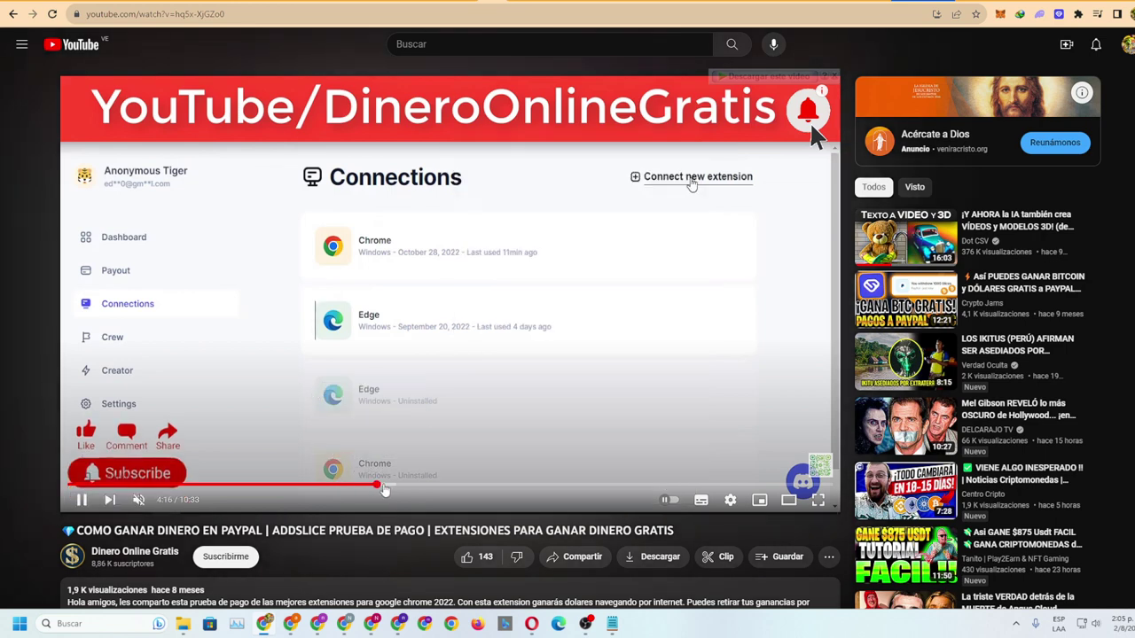
pyautogui.click(432, 490)
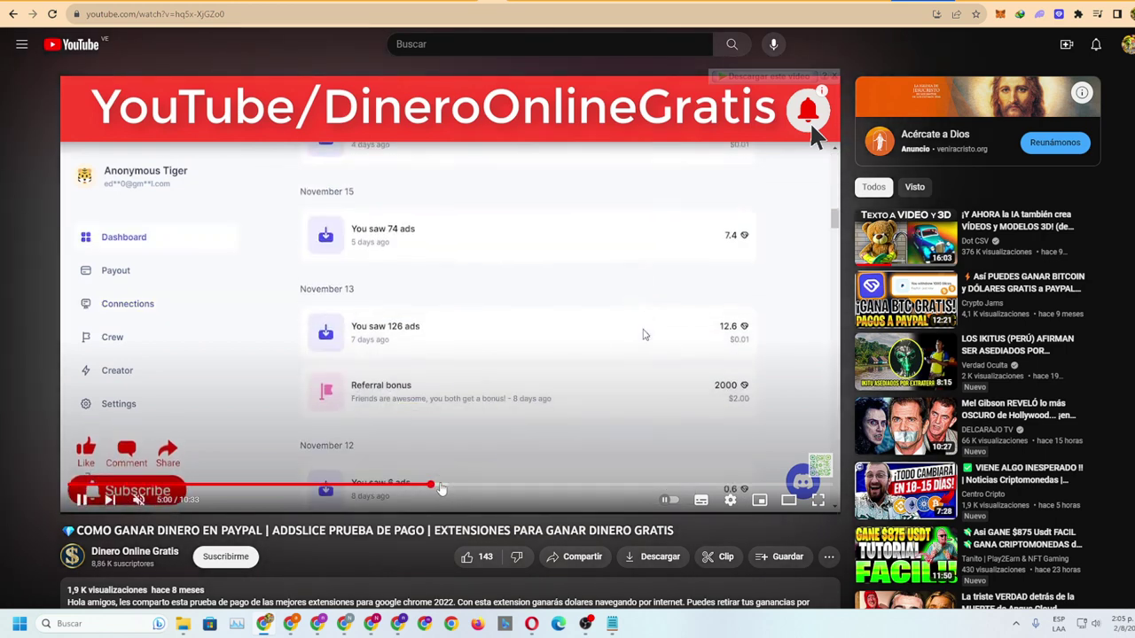
pyautogui.click(454, 490)
pyautogui.click(473, 490)
pyautogui.click(490, 489)
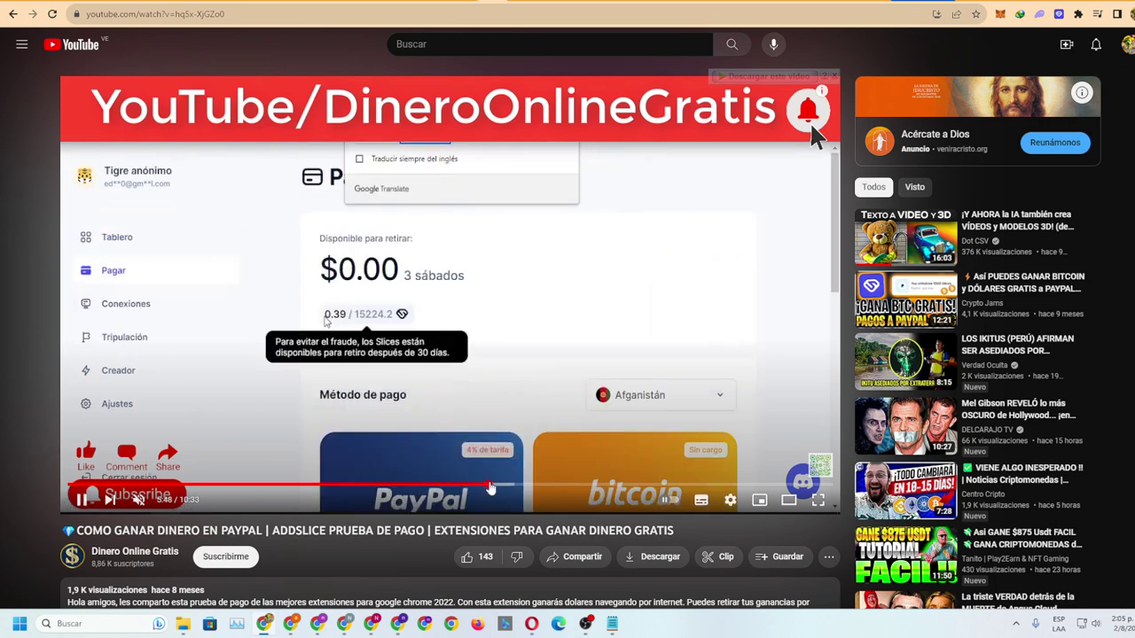
pyautogui.click(528, 488)
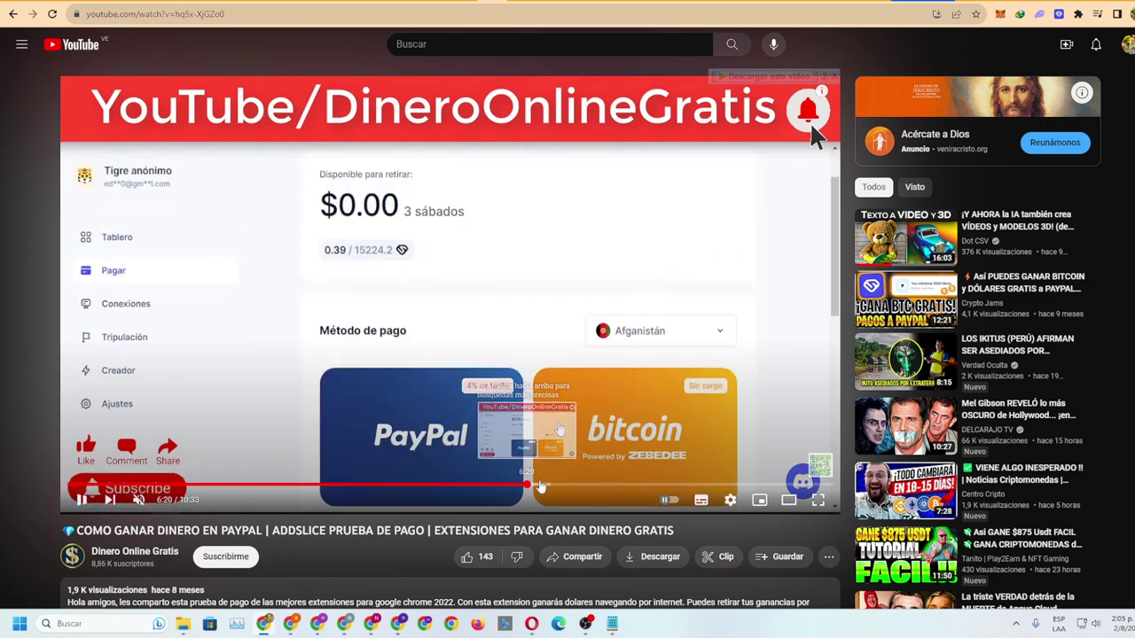
pyautogui.moveTo(540, 486); pyautogui.dragTo(634, 489)
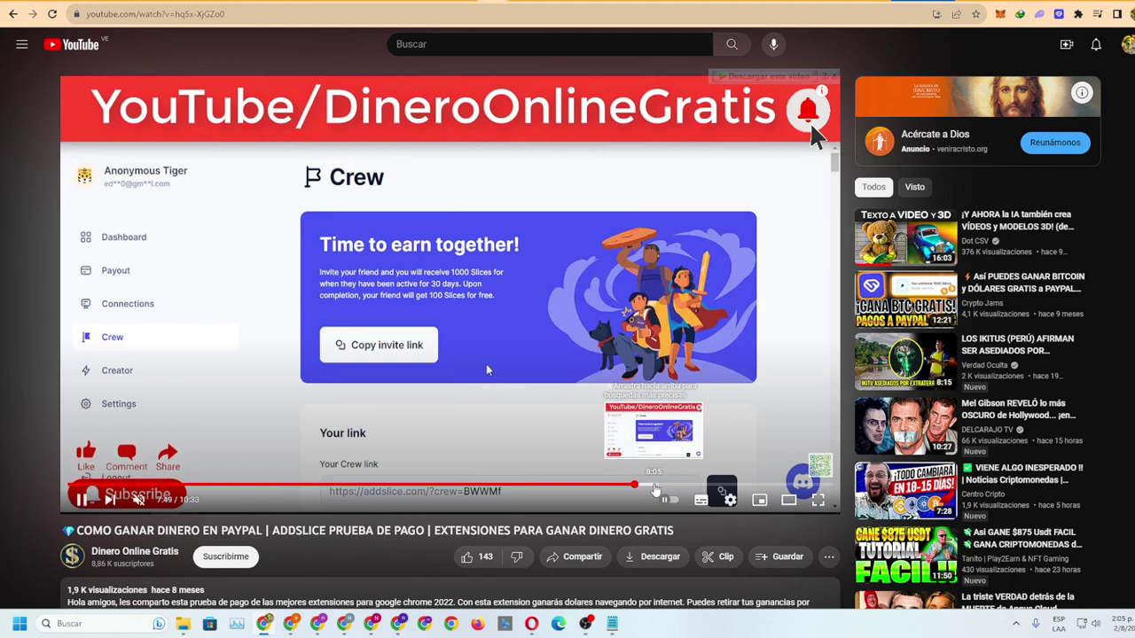
pyautogui.click(701, 487)
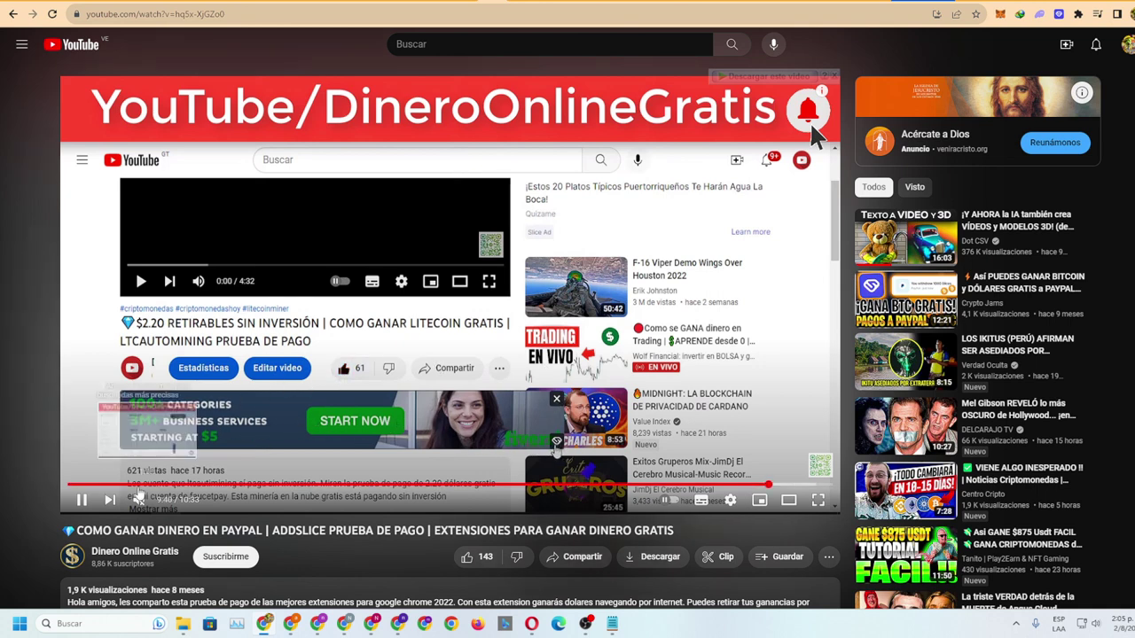
pyautogui.click(82, 501)
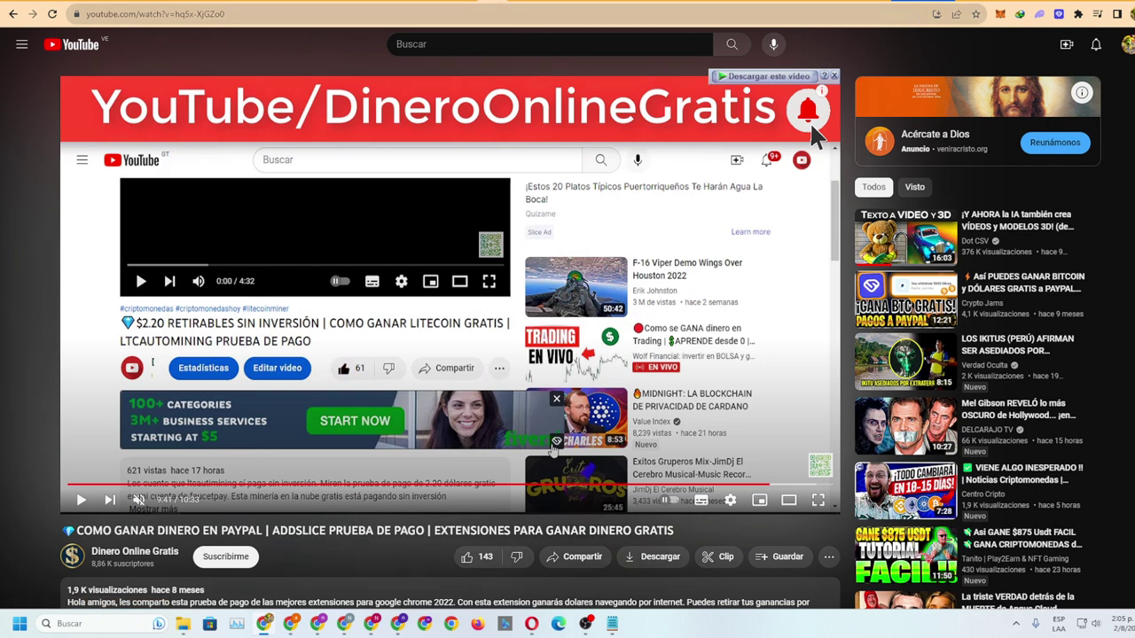
# Glance at the Slice tabs, then view the embedded YouTube player fullscreen and exit
pyautogui.click(940, 4)
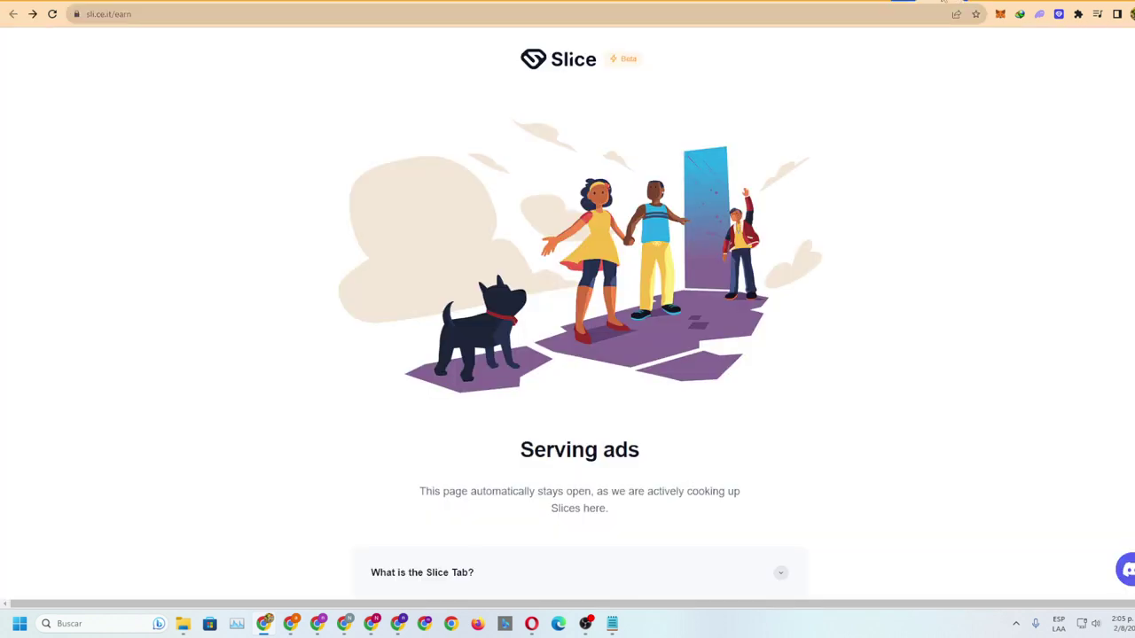
pyautogui.click(900, 3)
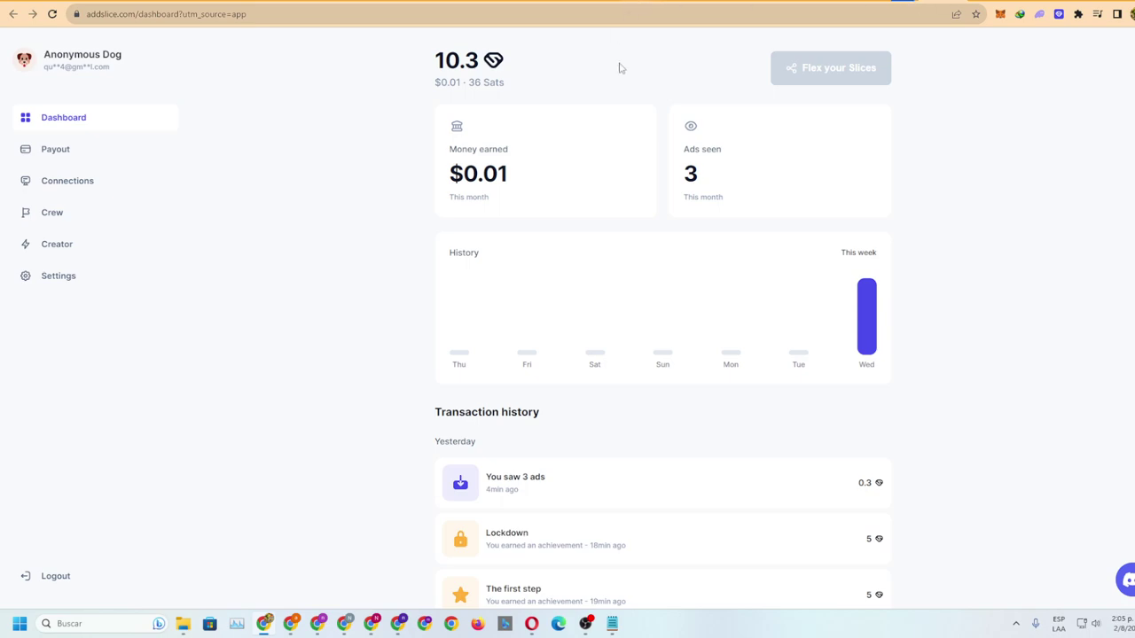
pyautogui.click(497, 2)
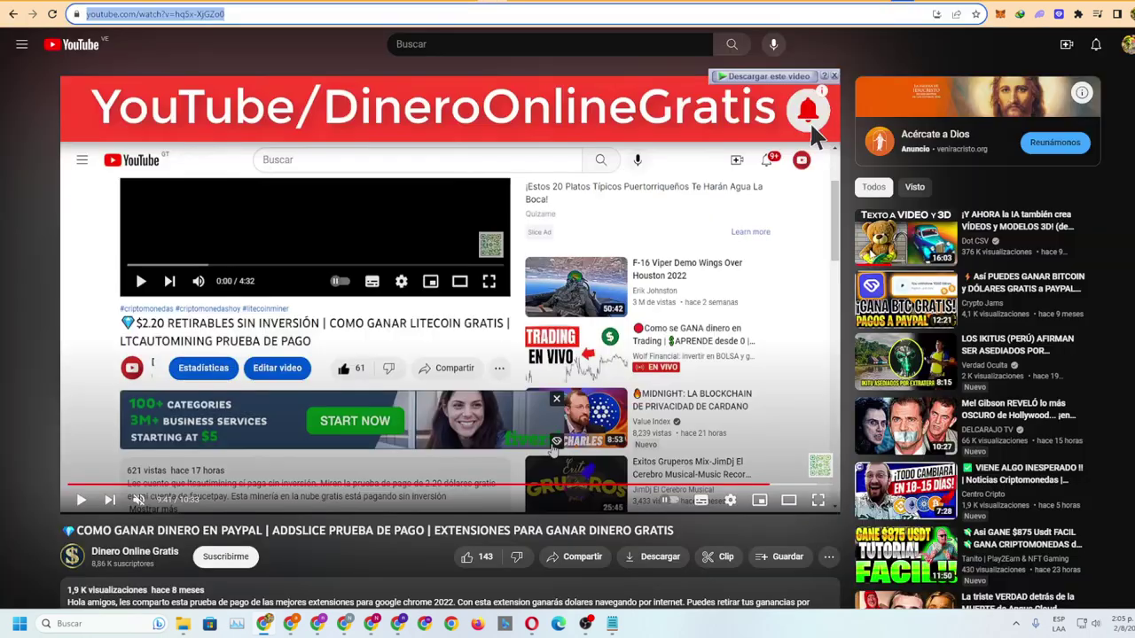
pyautogui.scroll(-8, 1122, 381)
pyautogui.scroll(8, 1122, 381)
pyautogui.scroll(-3, 335, 309)
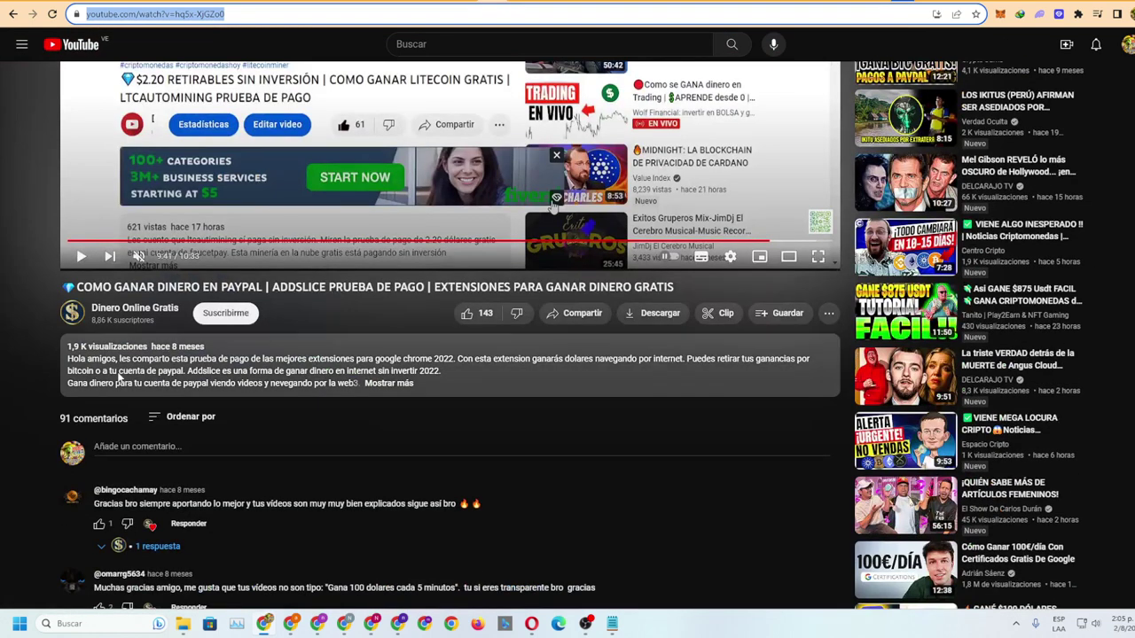
pyautogui.scroll(2, 197, 343)
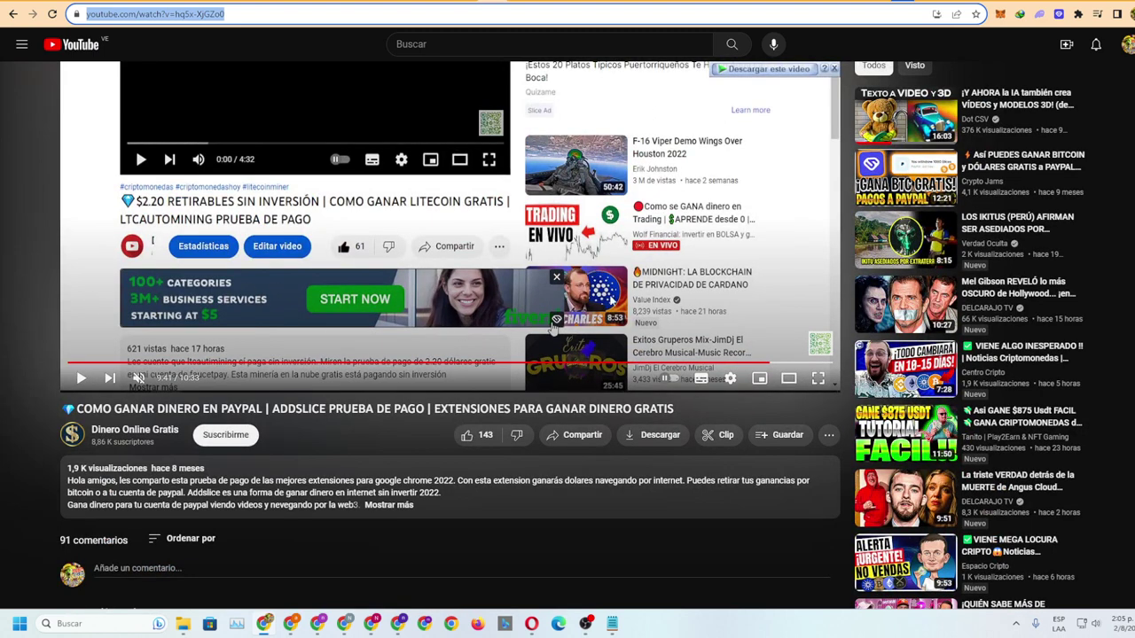
pyautogui.click(818, 378)
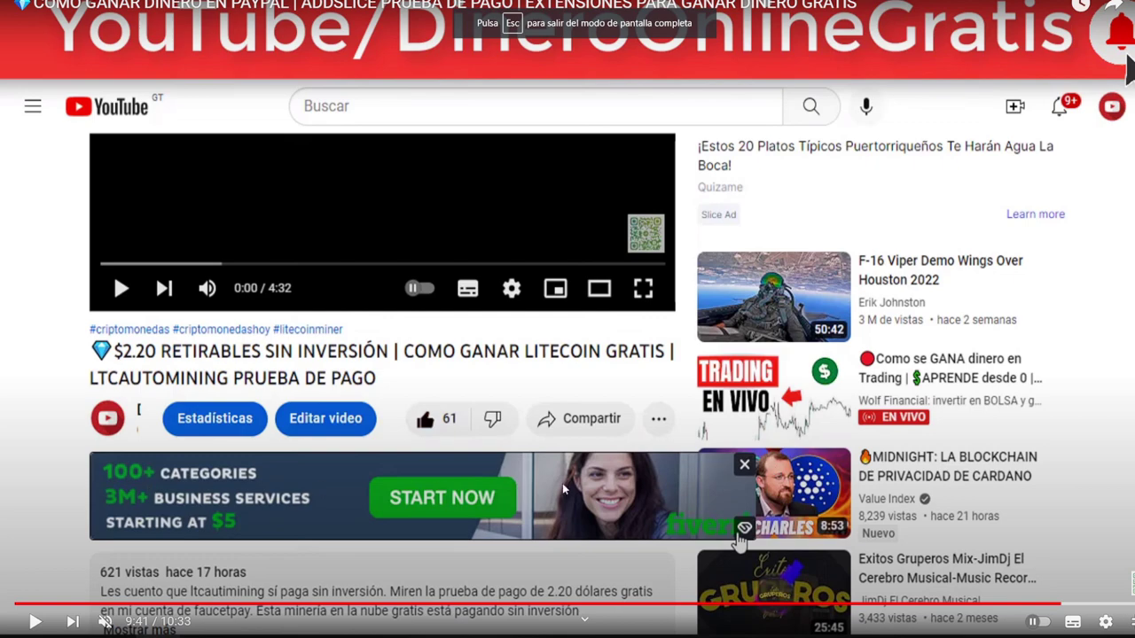
pyautogui.press('Escape')
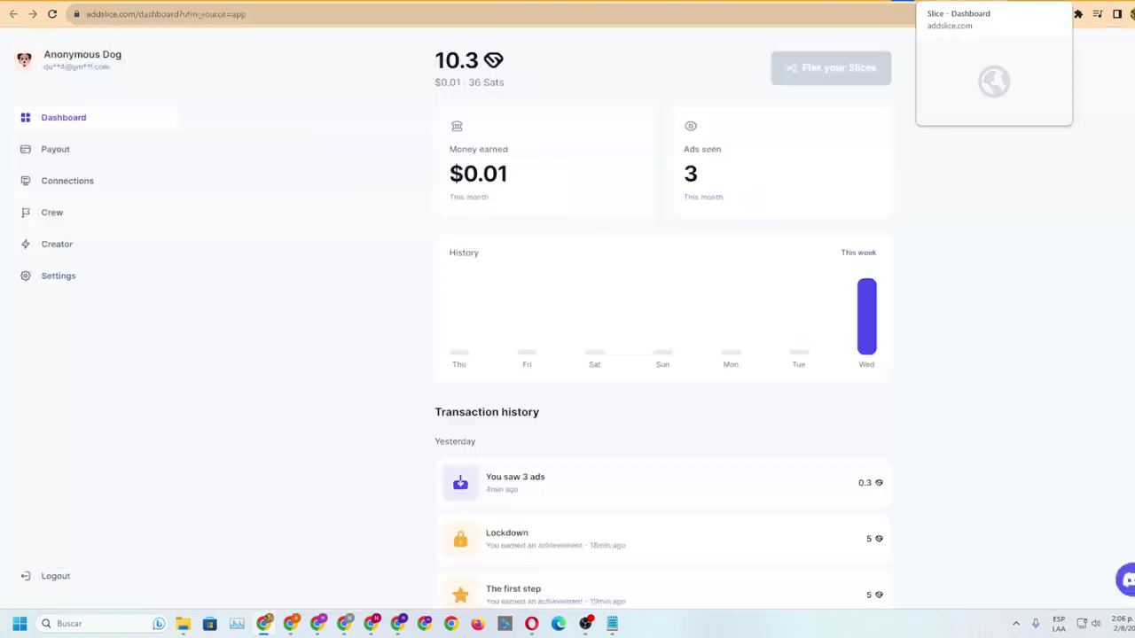
# Reload the Slice dashboard, copy its address and open it in a new tab
pyautogui.click(52, 14)
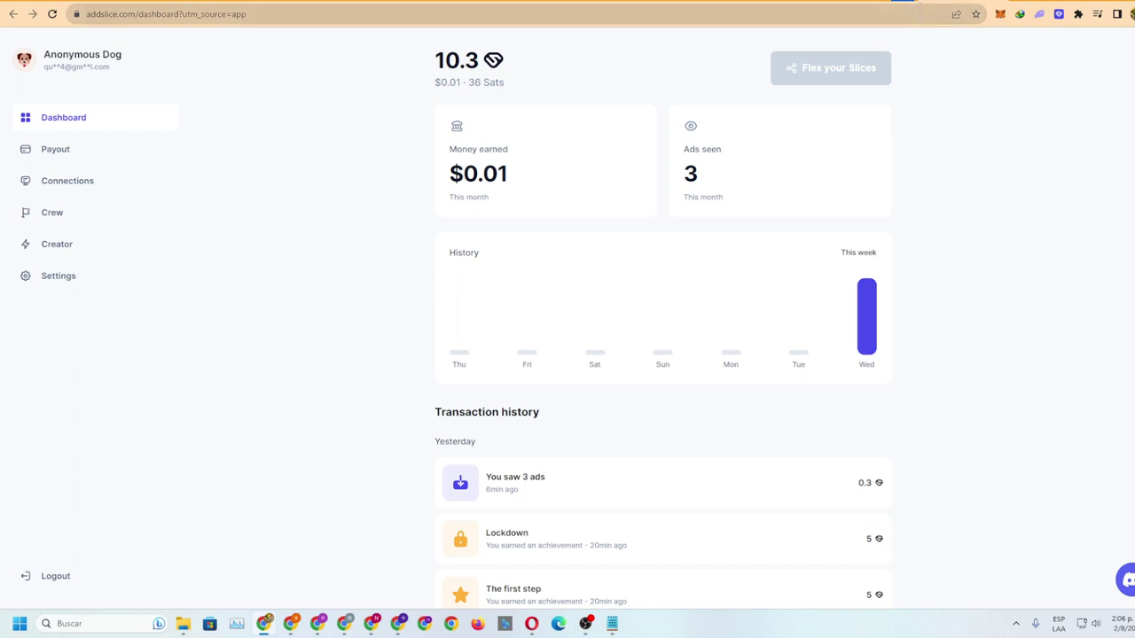
pyautogui.click(168, 14)
pyautogui.hotkey('ctrl', 'c')
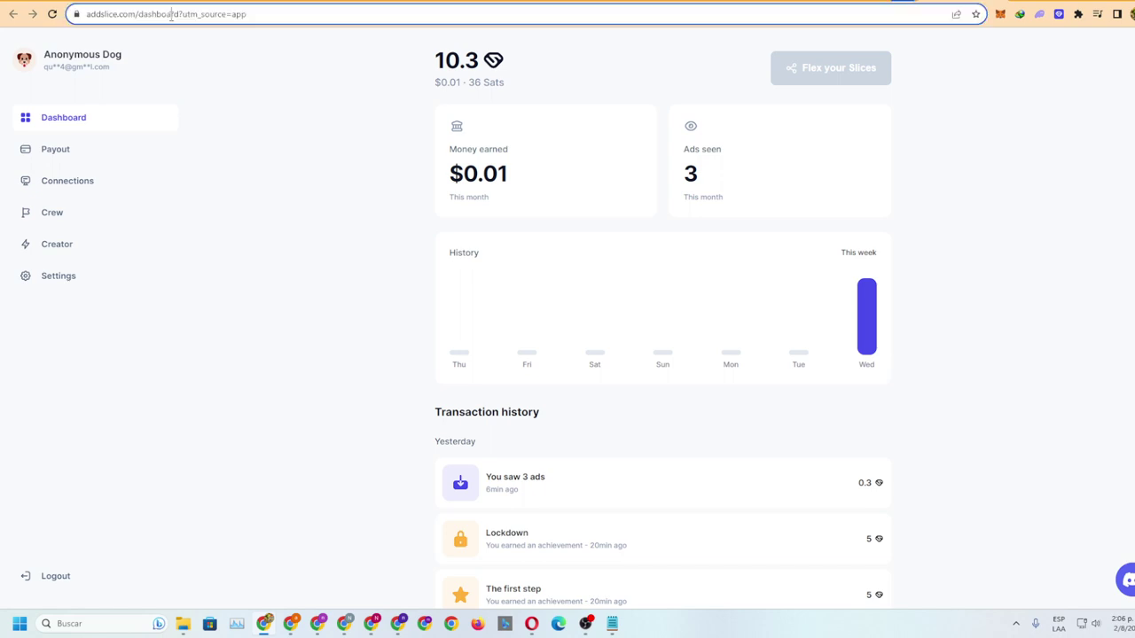
pyautogui.rightClick(170, 14)
pyautogui.click(213, 106)
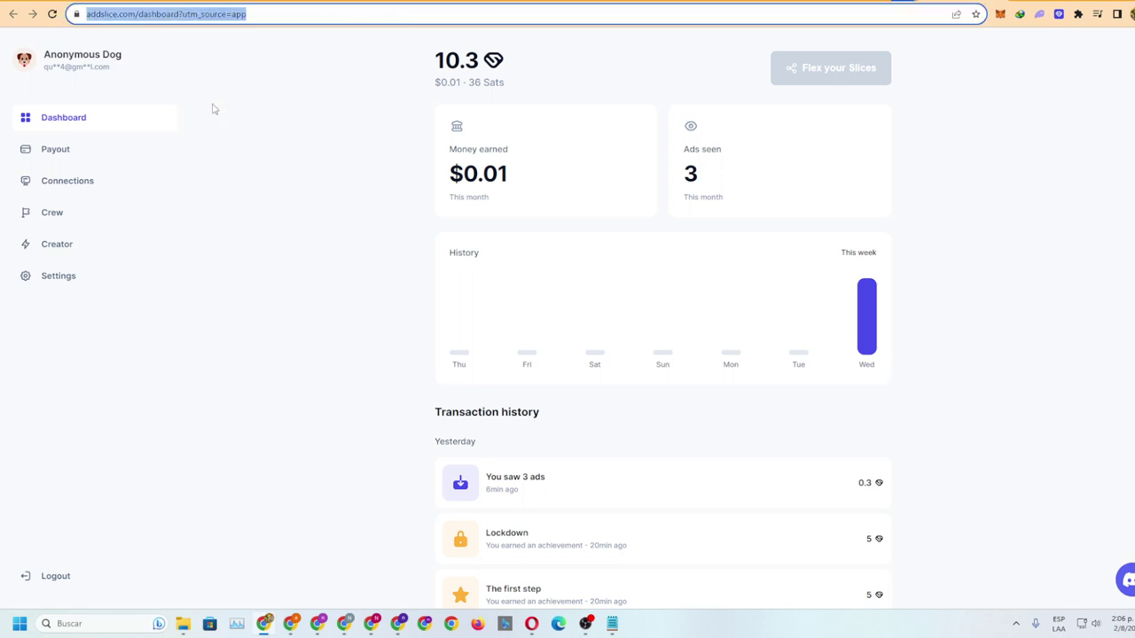
pyautogui.click(300, 626)
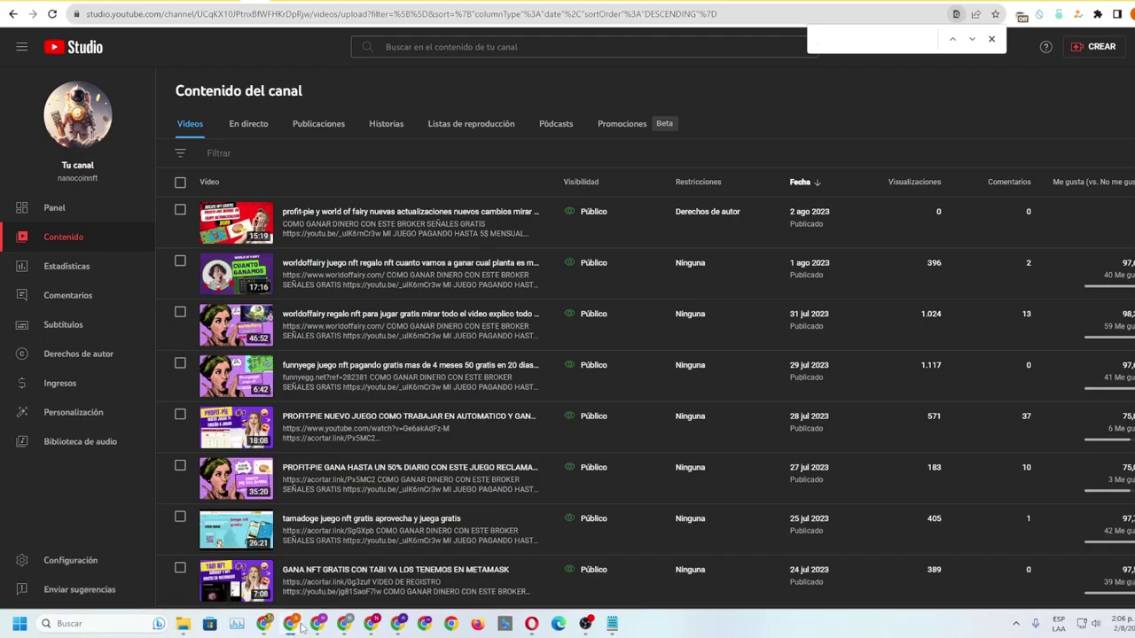
pyautogui.click(991, 39)
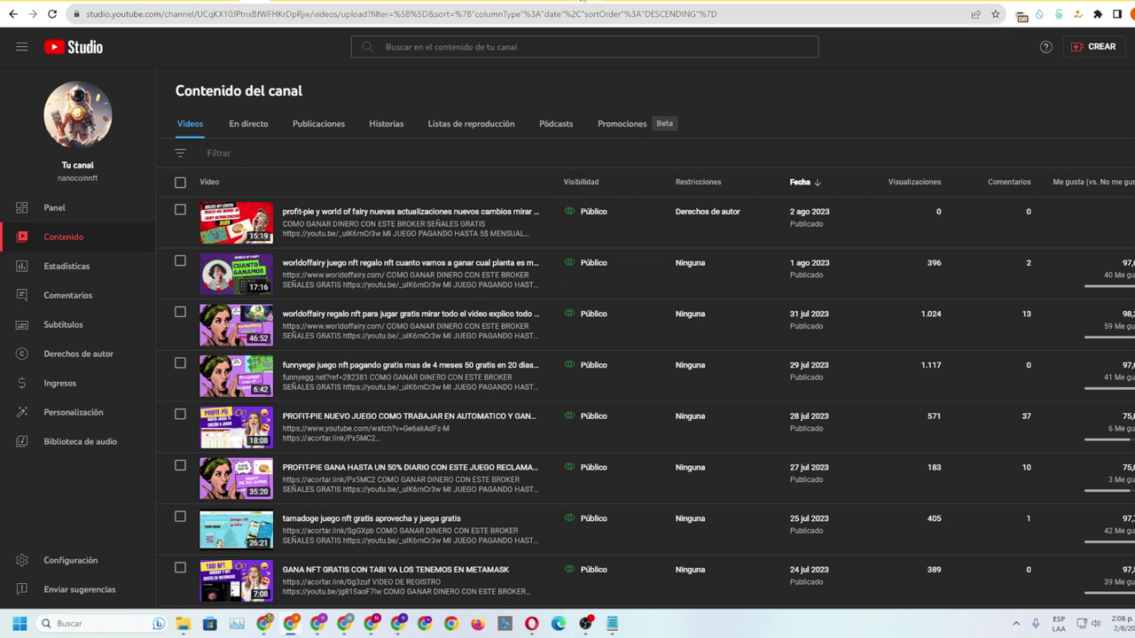
pyautogui.hotkey('ctrl', 't')
pyautogui.rightClick(375, 17)
pyautogui.click(396, 104)
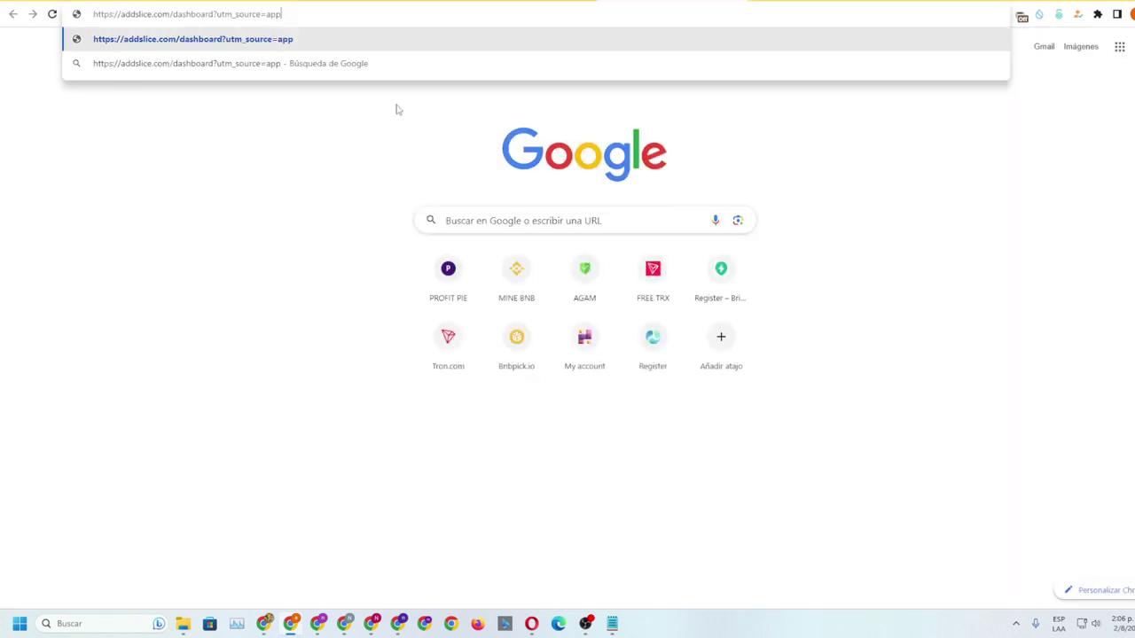
pyautogui.press('Return')
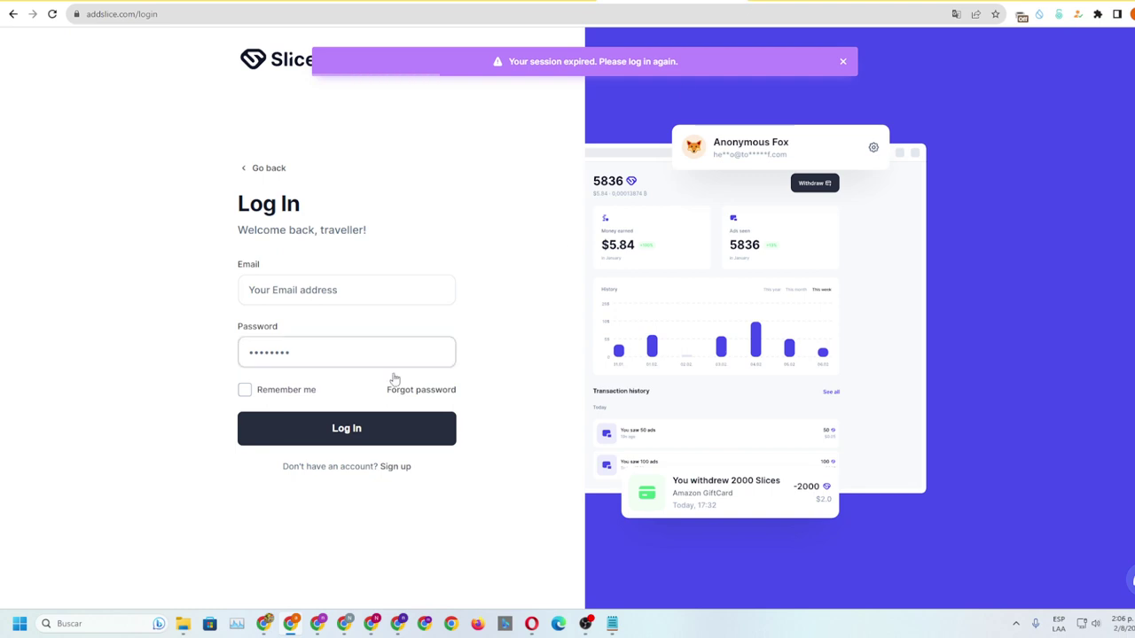
# Log in with the saved e-mail and Remember me, pass the image check, and save the password
pyautogui.click(306, 289)
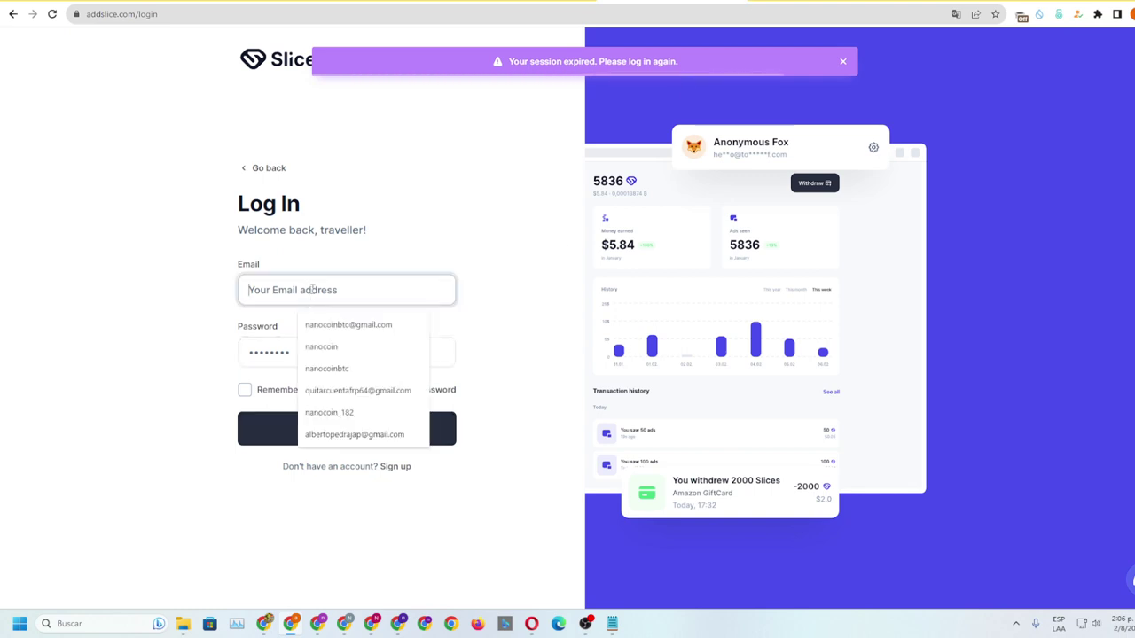
pyautogui.click(358, 392)
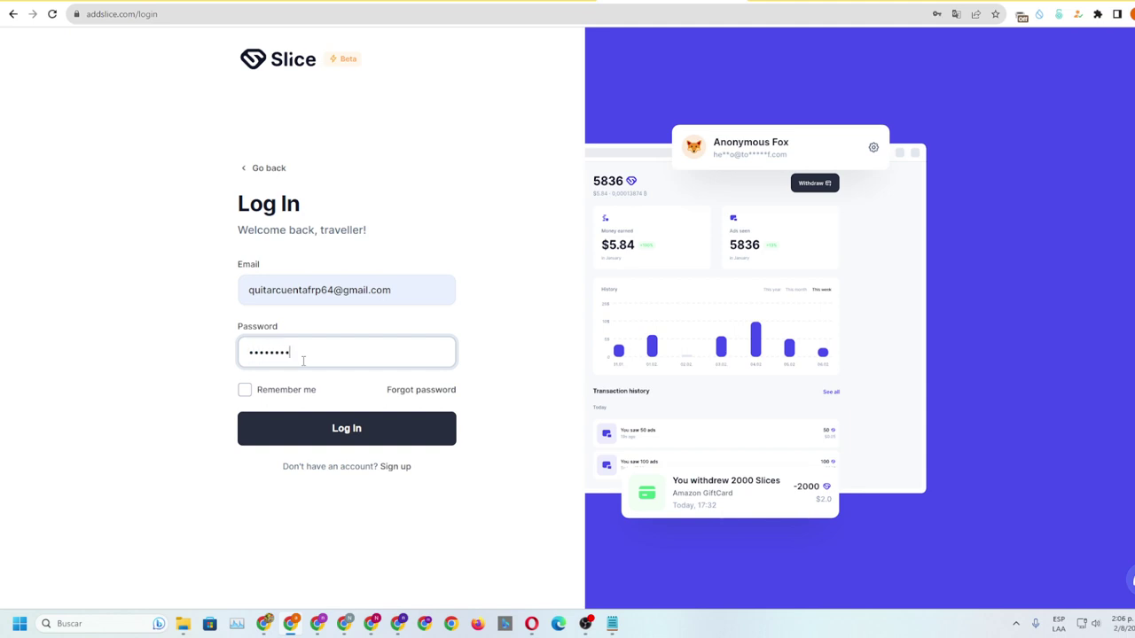
pyautogui.click(271, 391)
pyautogui.click(320, 430)
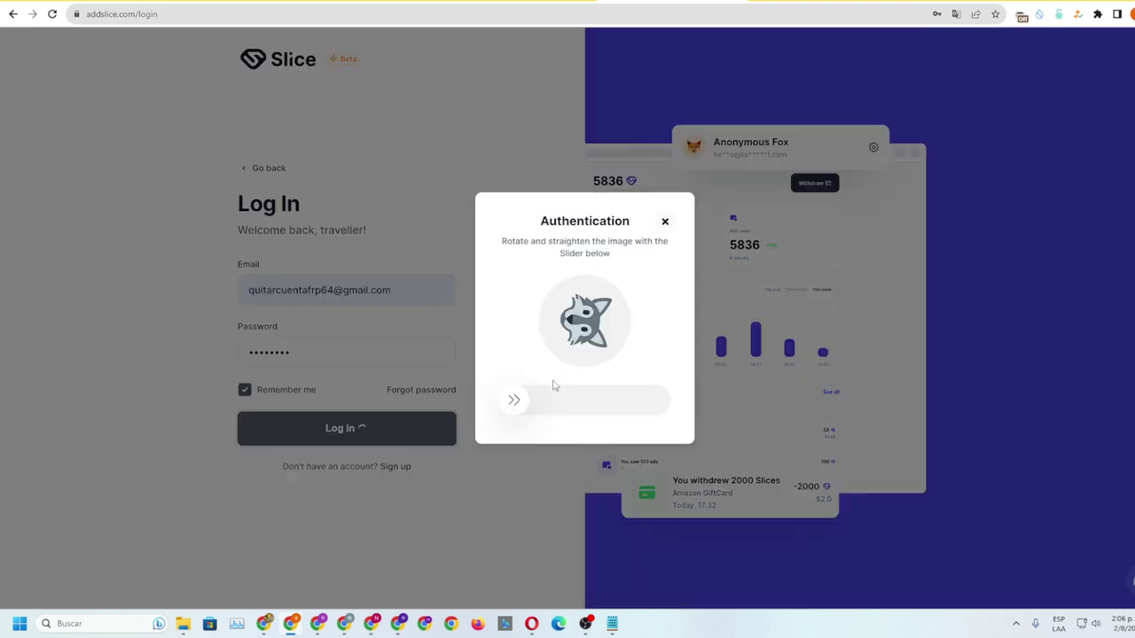
pyautogui.moveTo(514, 400); pyautogui.dragTo(620, 405)
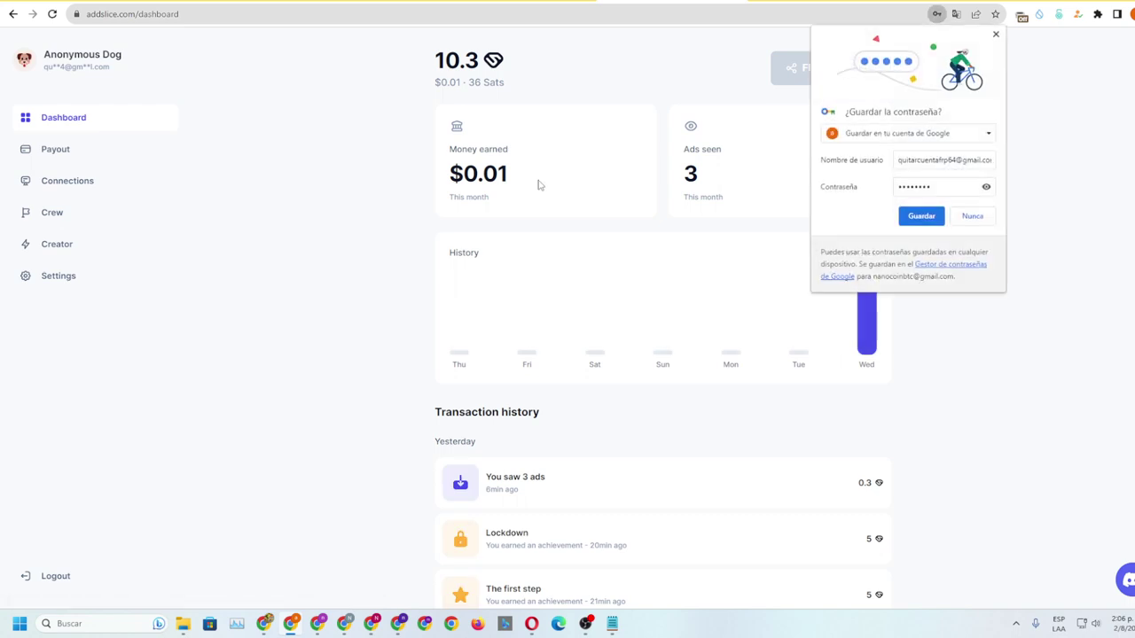
pyautogui.click(920, 218)
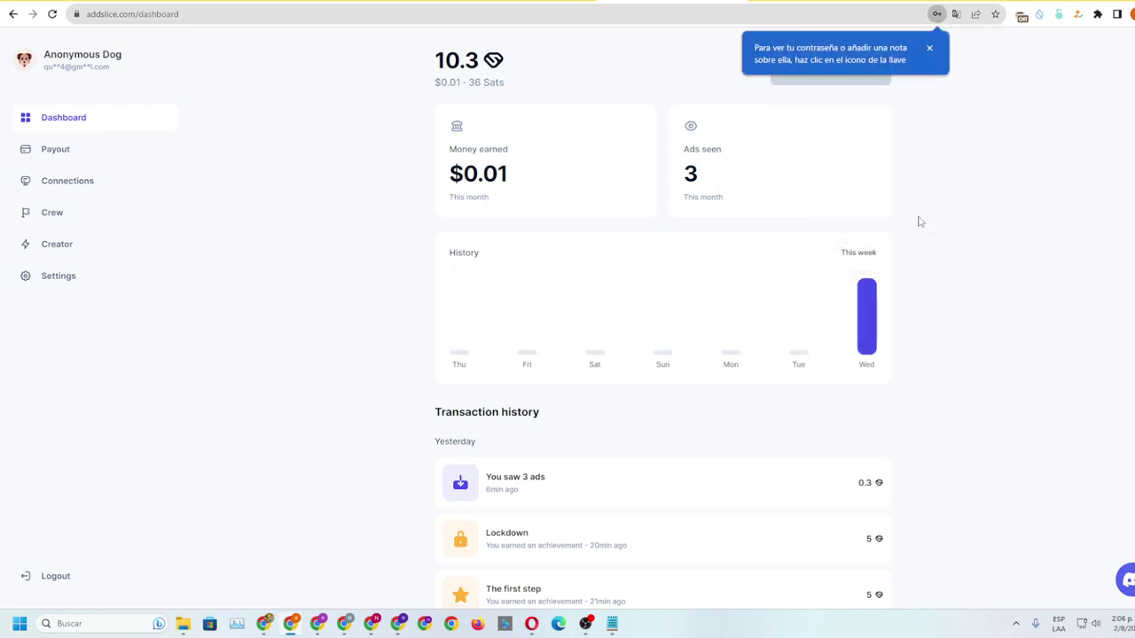
pyautogui.click(931, 48)
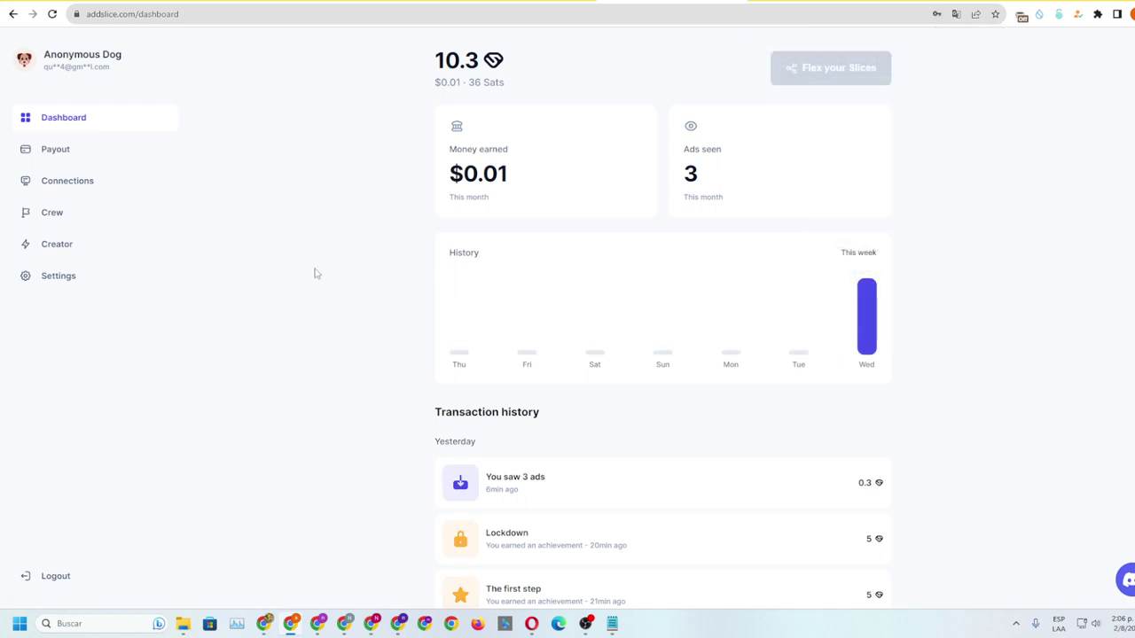
# Add the Slice extension to Chrome from Connections, dismissing the sync error and welcome tour
pyautogui.click(58, 183)
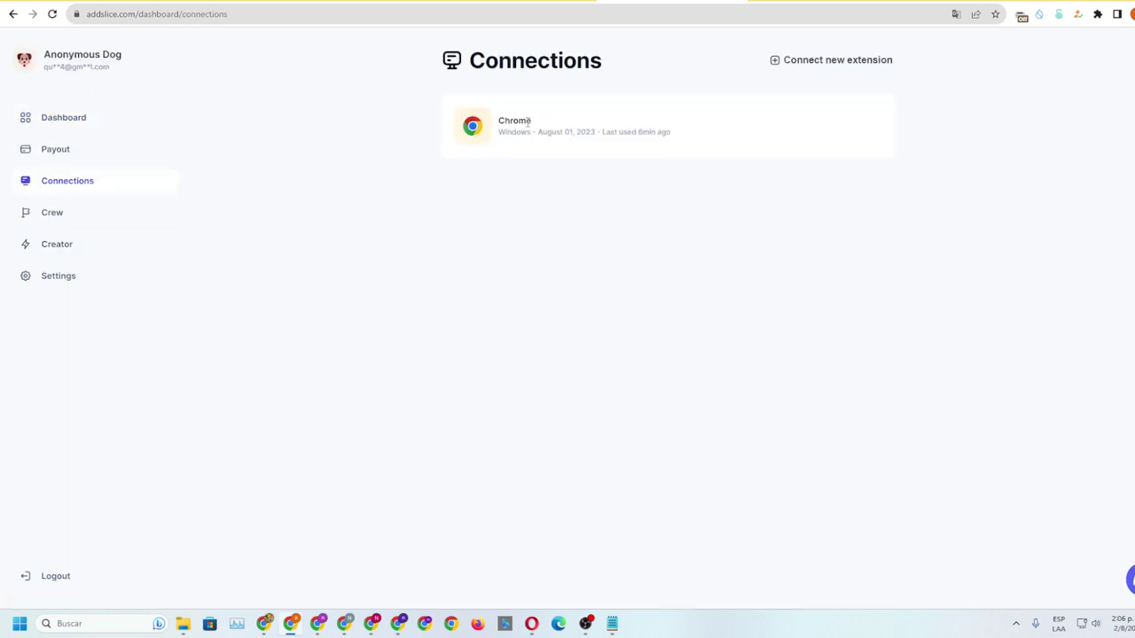
pyautogui.click(837, 64)
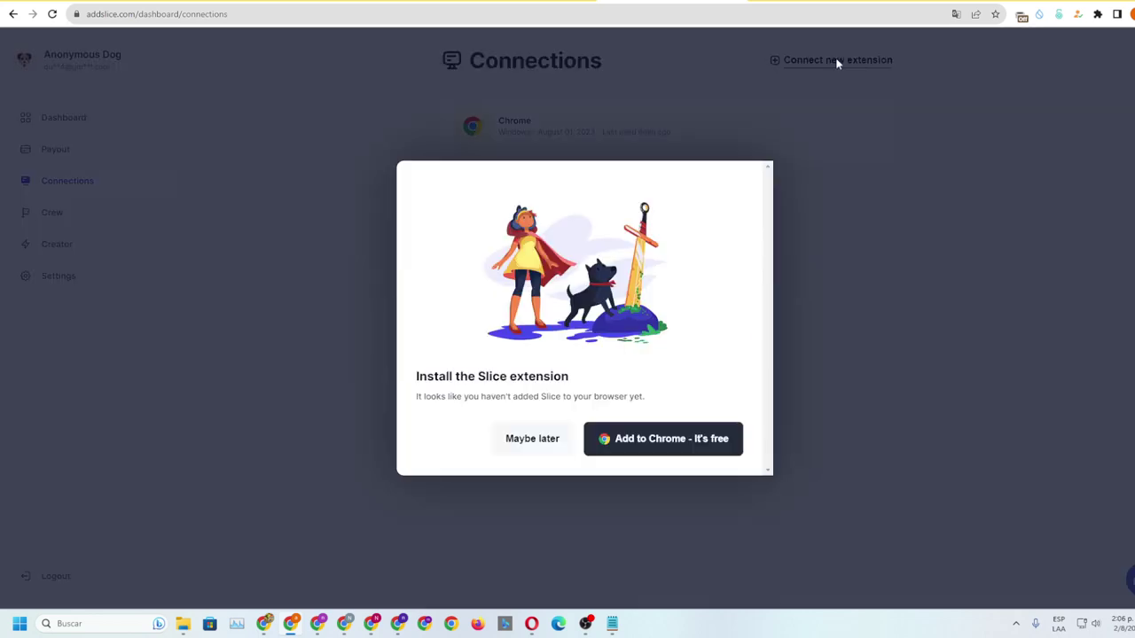
pyautogui.click(676, 442)
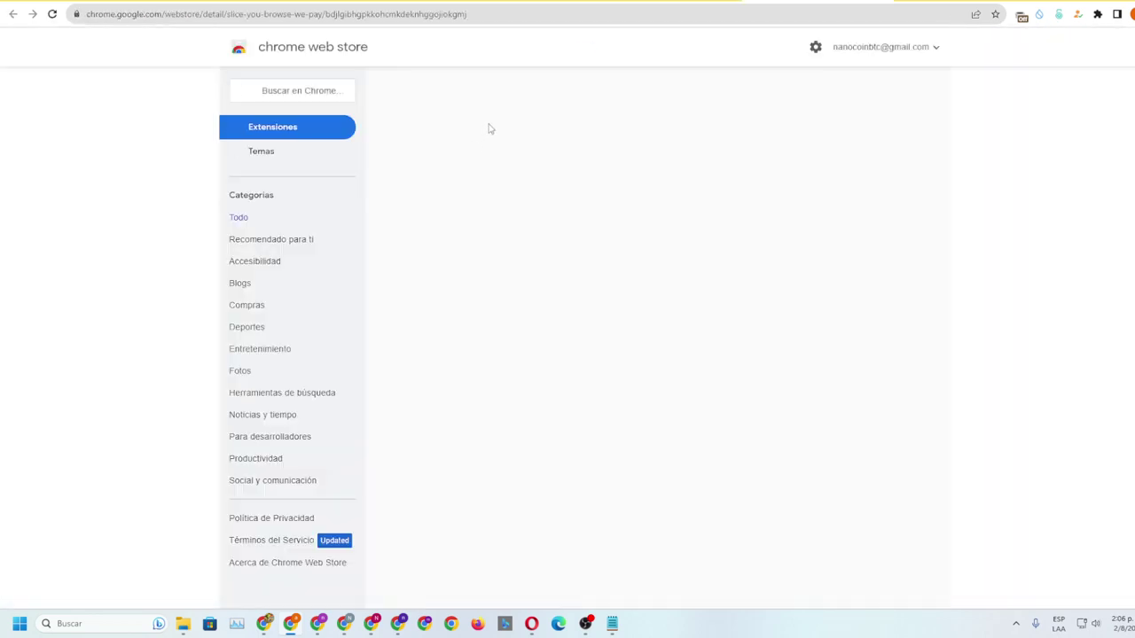
pyautogui.click(836, 132)
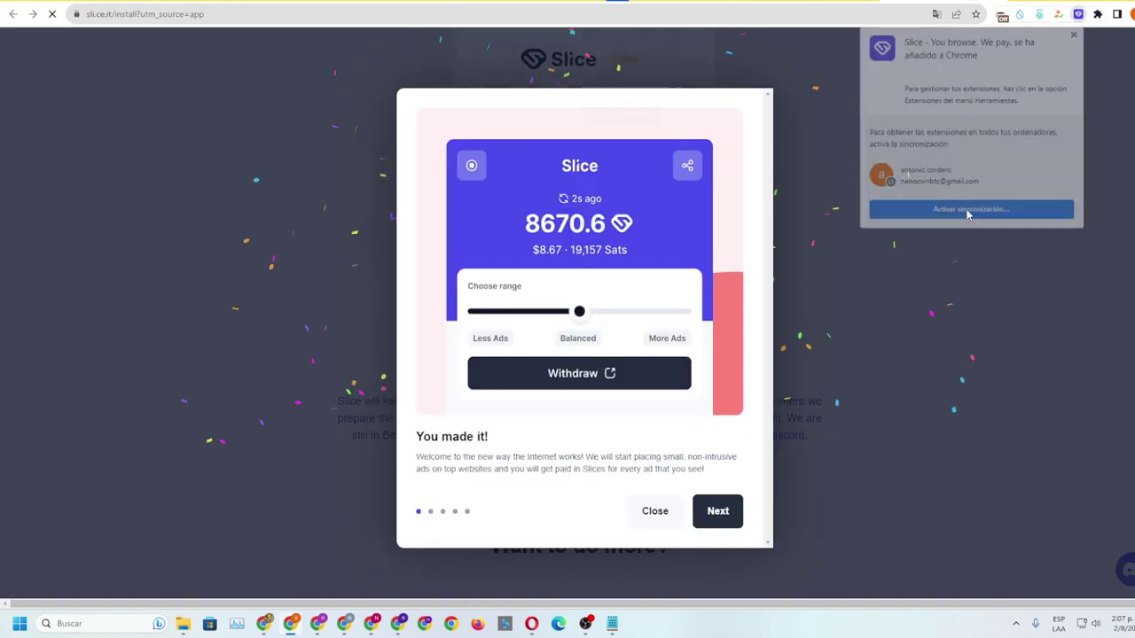
pyautogui.click(968, 214)
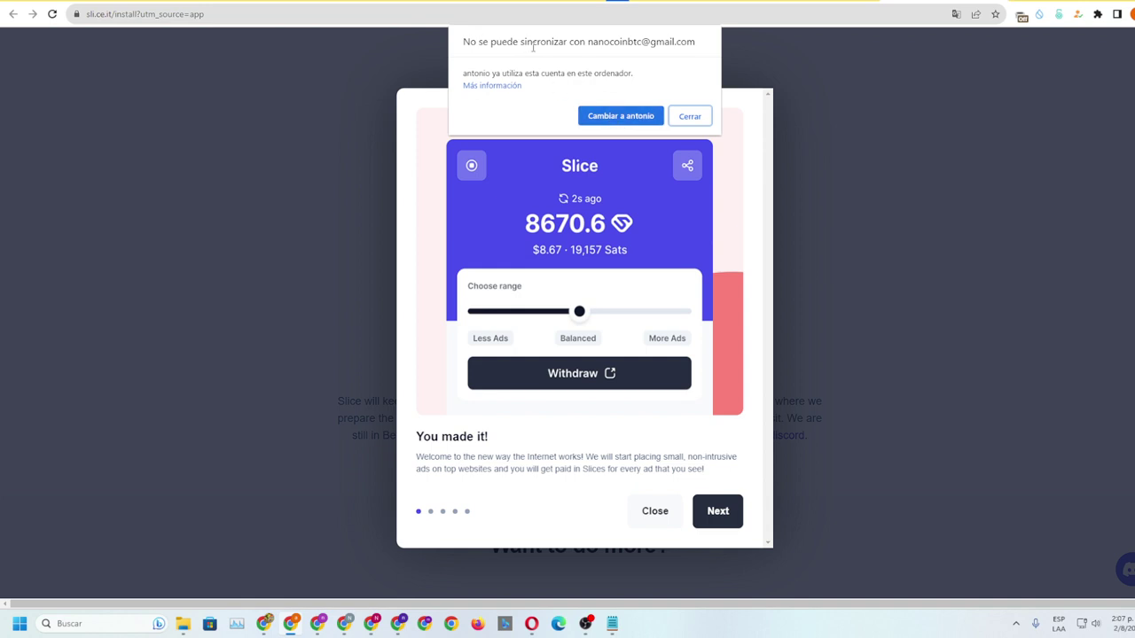
pyautogui.click(692, 117)
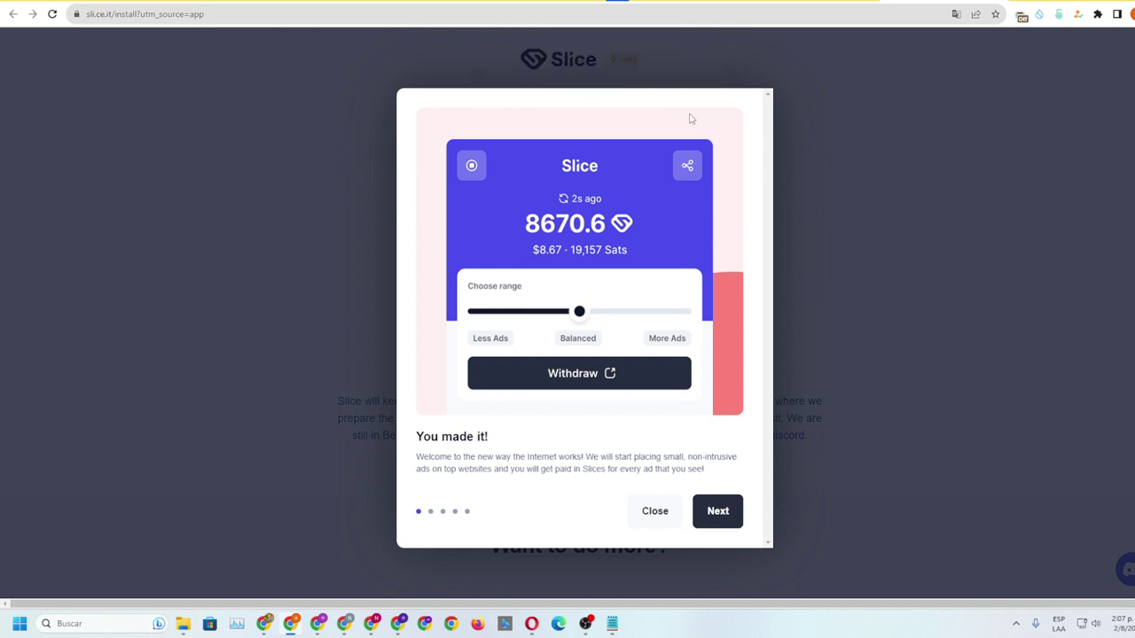
pyautogui.click(657, 510)
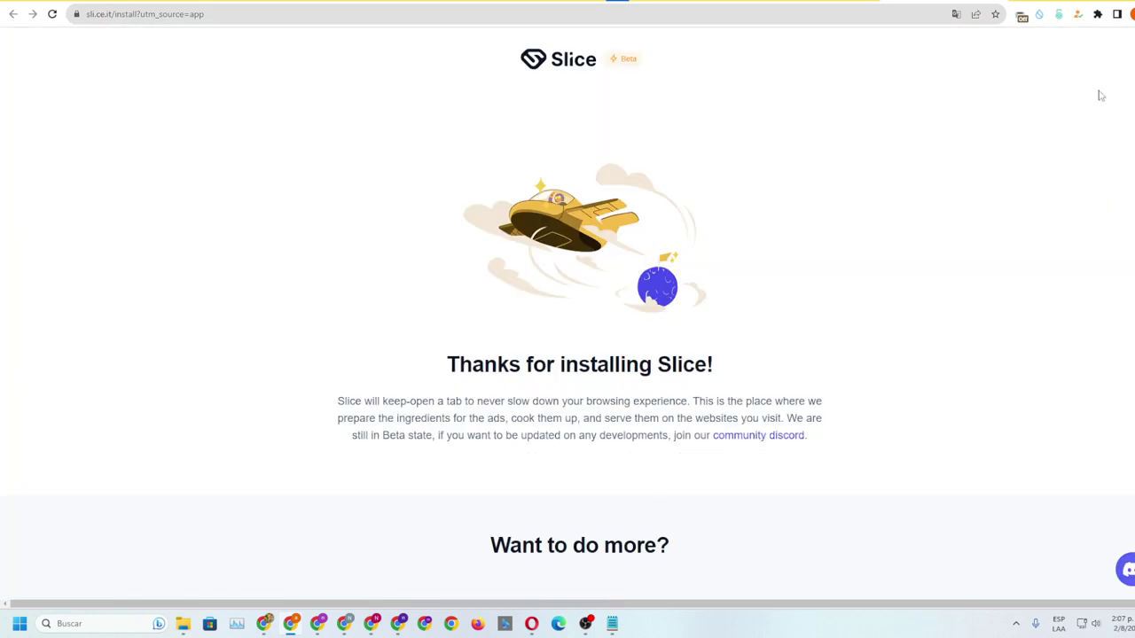
# Pin the Slice extension to the toolbar and start linking it to a Slice account from its settings
pyautogui.click(1098, 15)
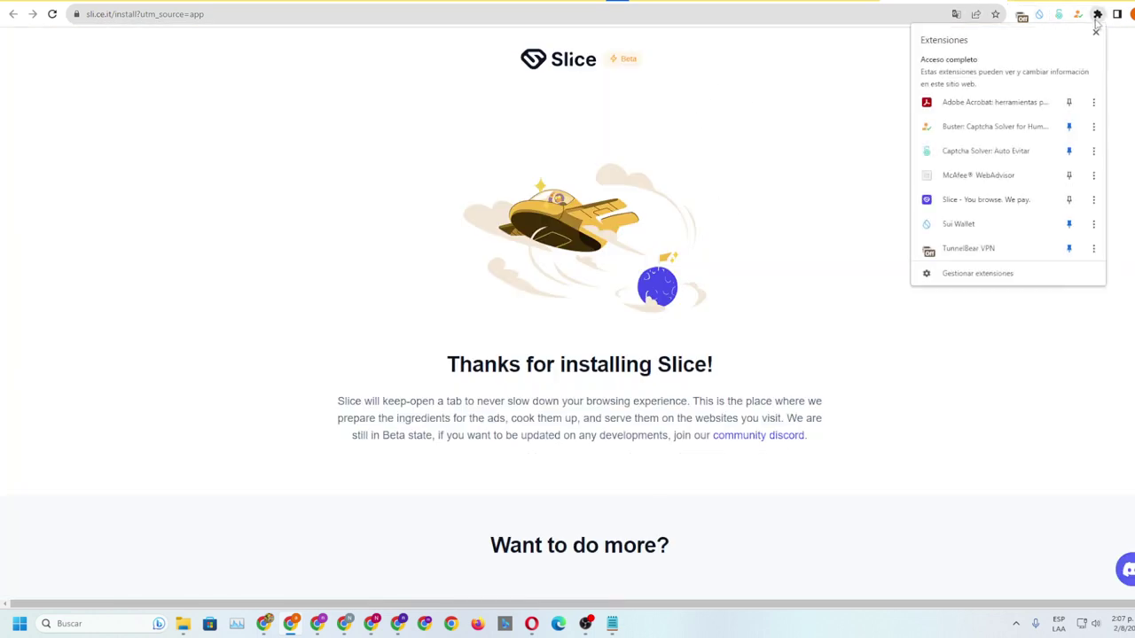
pyautogui.click(1069, 200)
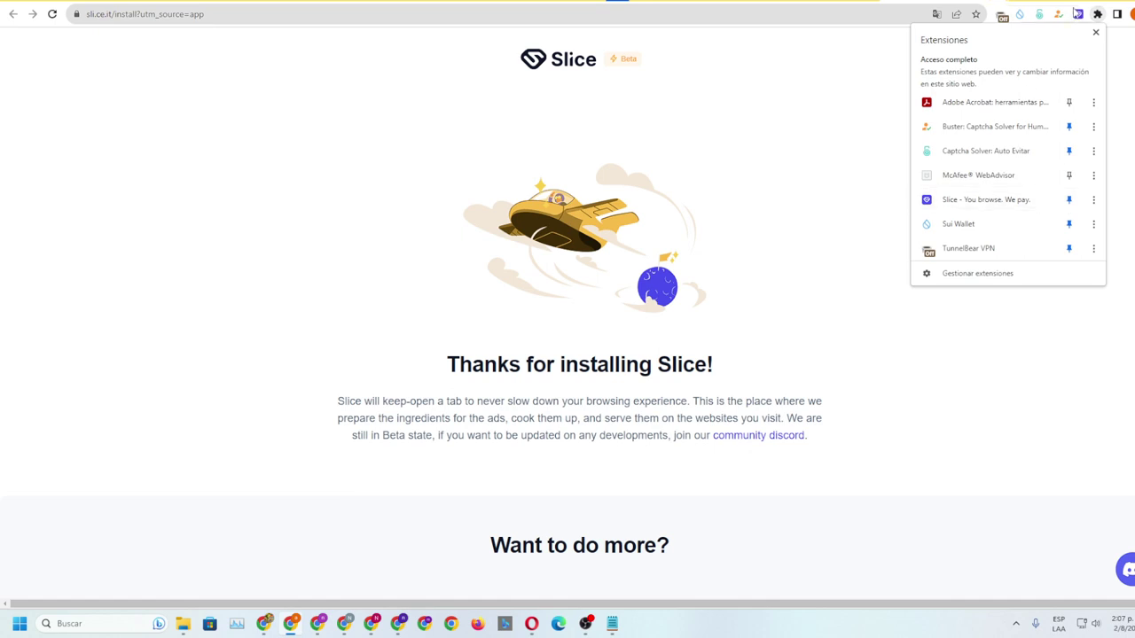
pyautogui.click(1076, 14)
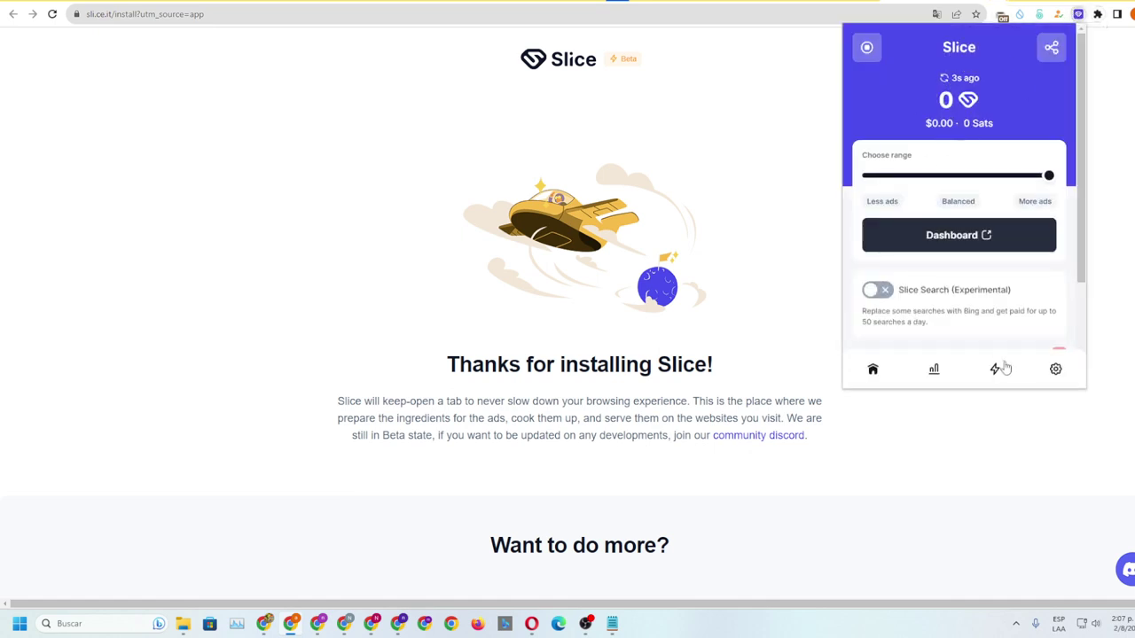
pyautogui.scroll(-2, 1027, 284)
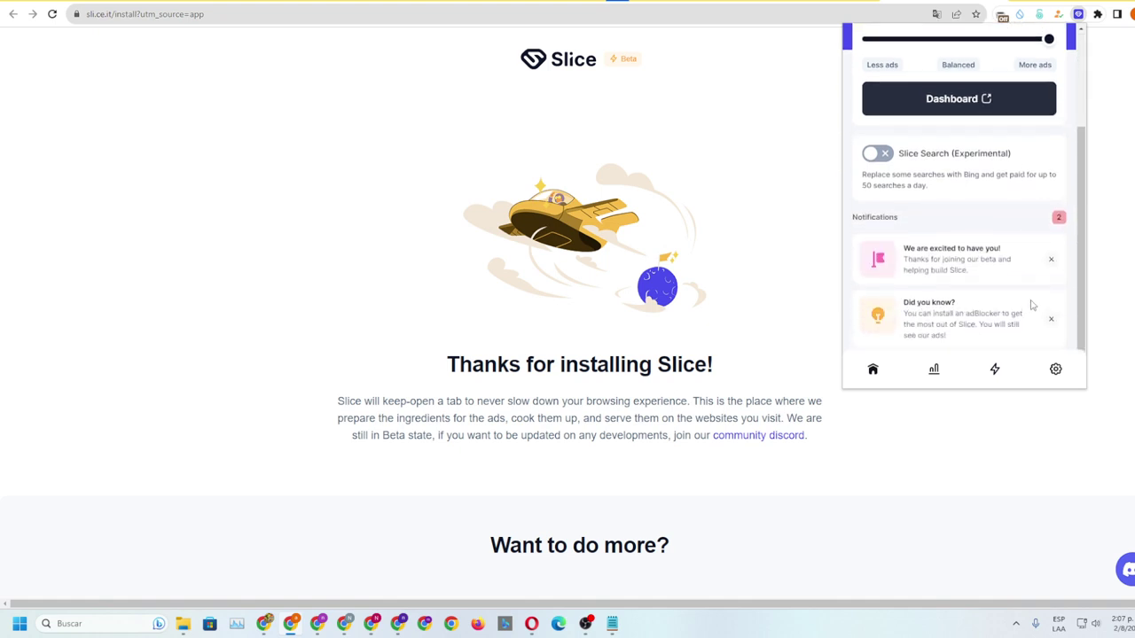
pyautogui.scroll(2, 1028, 304)
pyautogui.click(1060, 373)
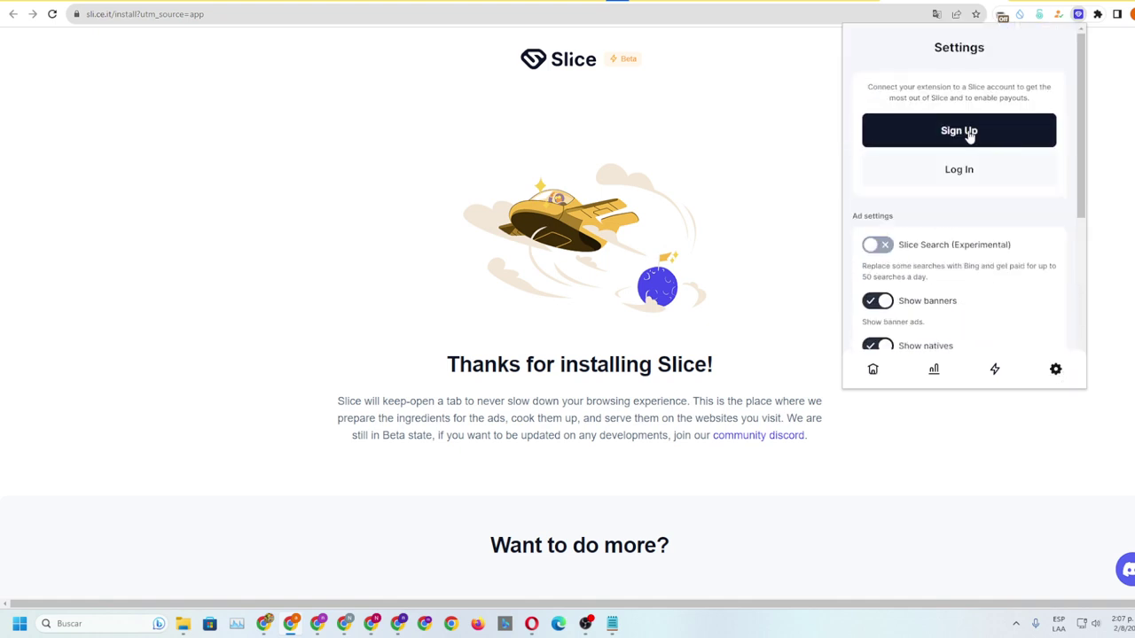
pyautogui.click(968, 133)
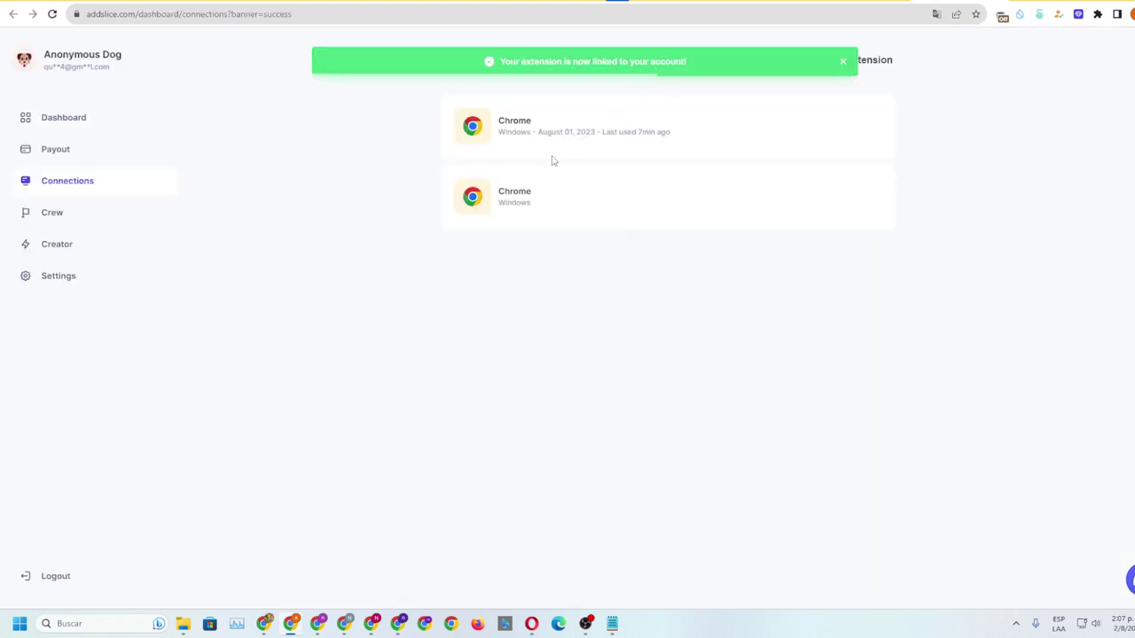
# Check the extension balance and cycle through the tabs to the Slice Serving ads page
pyautogui.click(1078, 14)
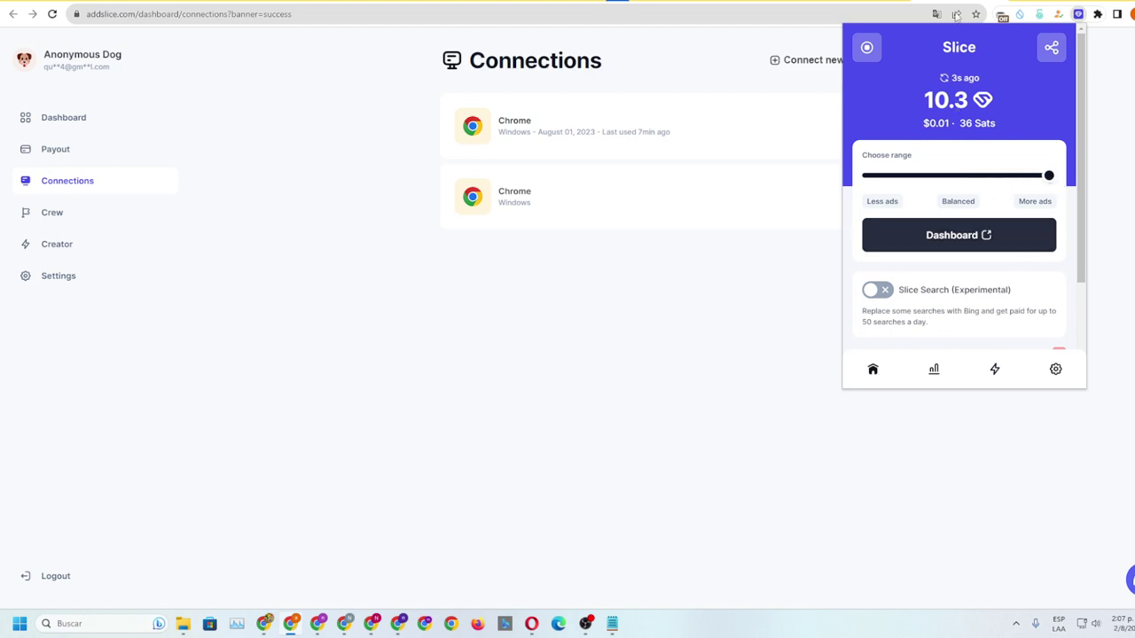
pyautogui.click(1000, 2)
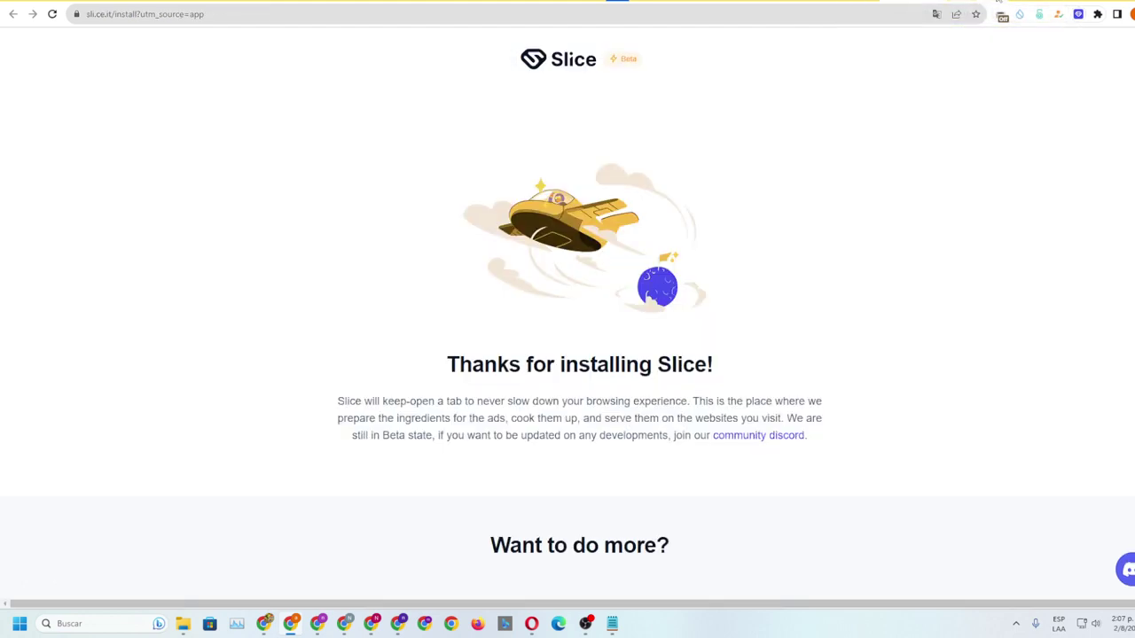
pyautogui.click(999, 2)
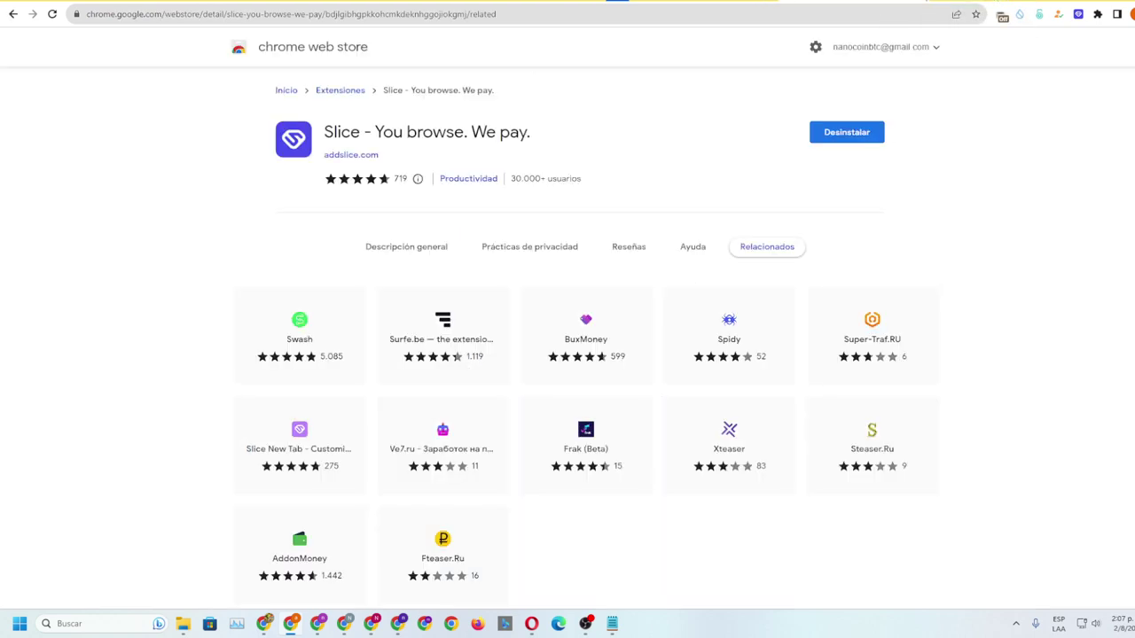
pyautogui.click(919, 2)
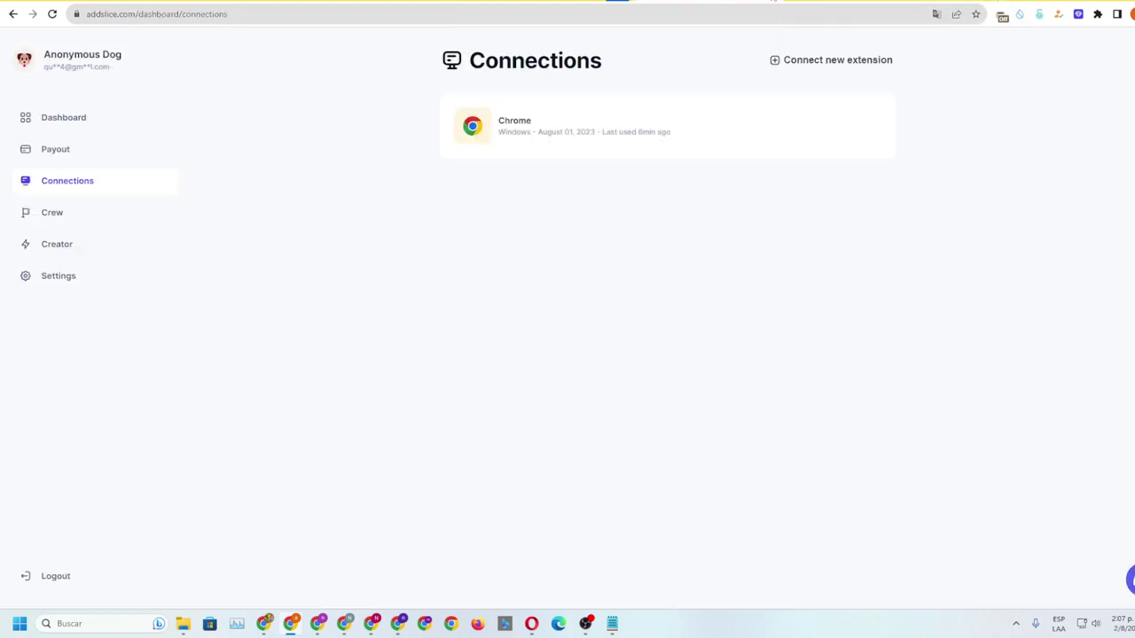
pyautogui.click(777, 2)
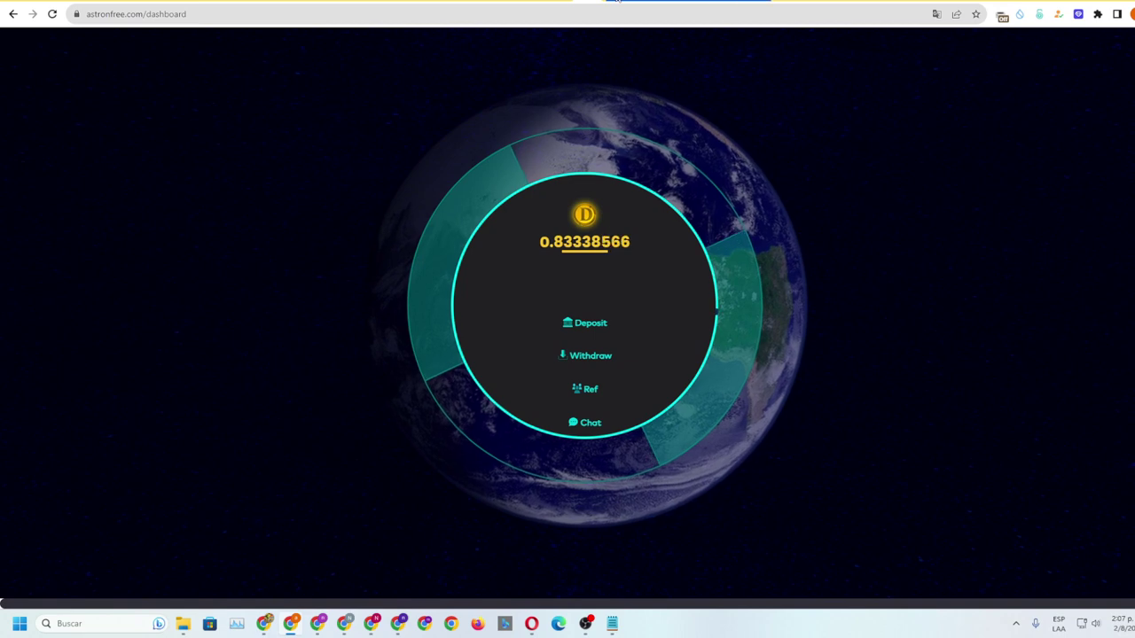
pyautogui.click(780, 2)
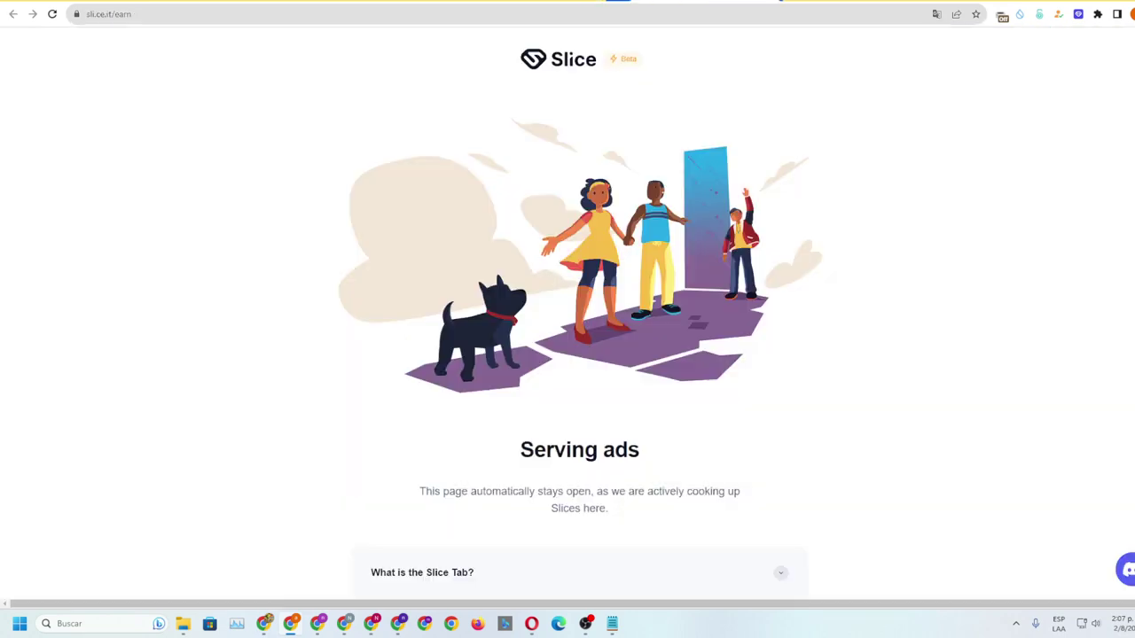
# Open the earnings dashboard from the extension popup: 10.3 Slices, $0.01, 36 Sats, 3 ads seen
pyautogui.click(1077, 15)
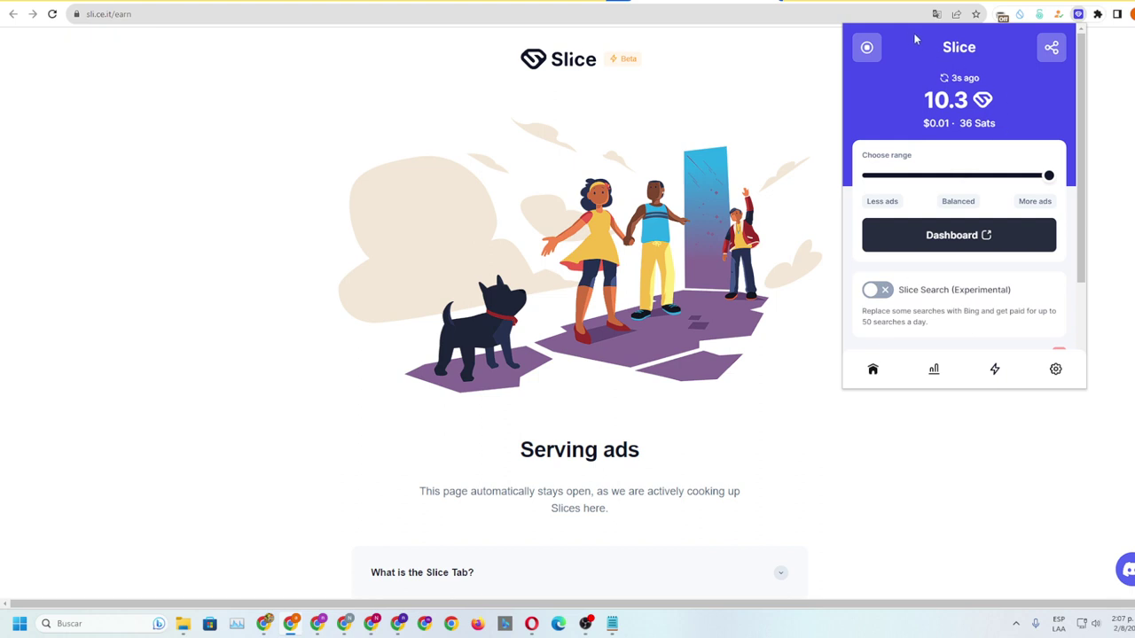
pyautogui.click(996, 226)
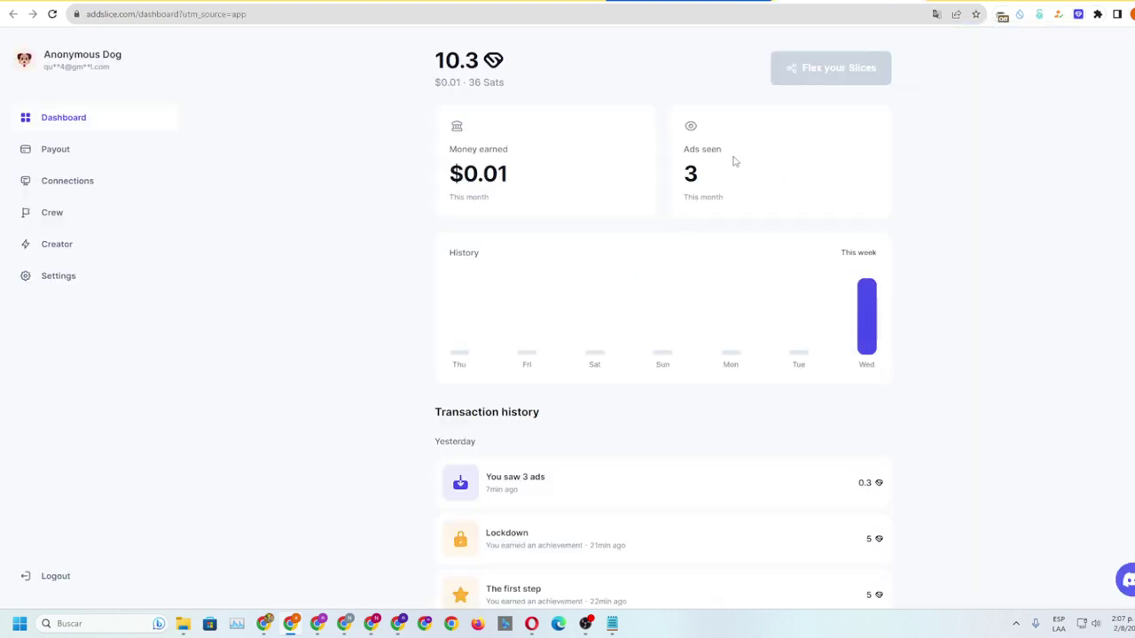
pyautogui.scroll(-1, 545, 444)
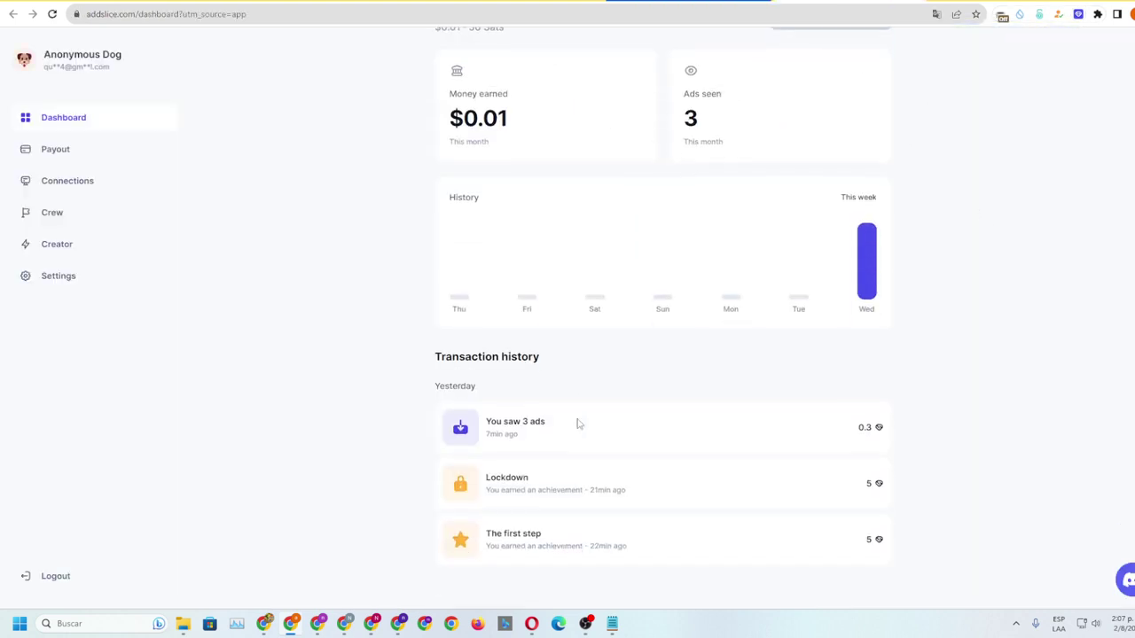
pyautogui.scroll(1, 633, 310)
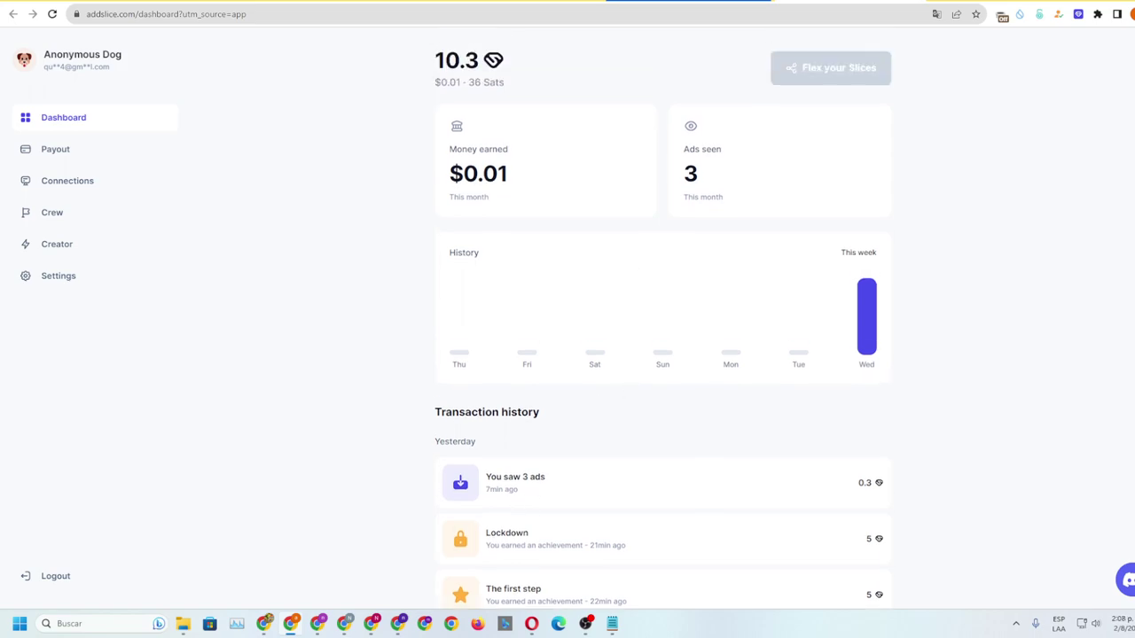
pyautogui.hotkey('ctrl', 'Tab')
# Go back to the Crypto Mining channel videos and open the first video
pyautogui.click(257, 6)
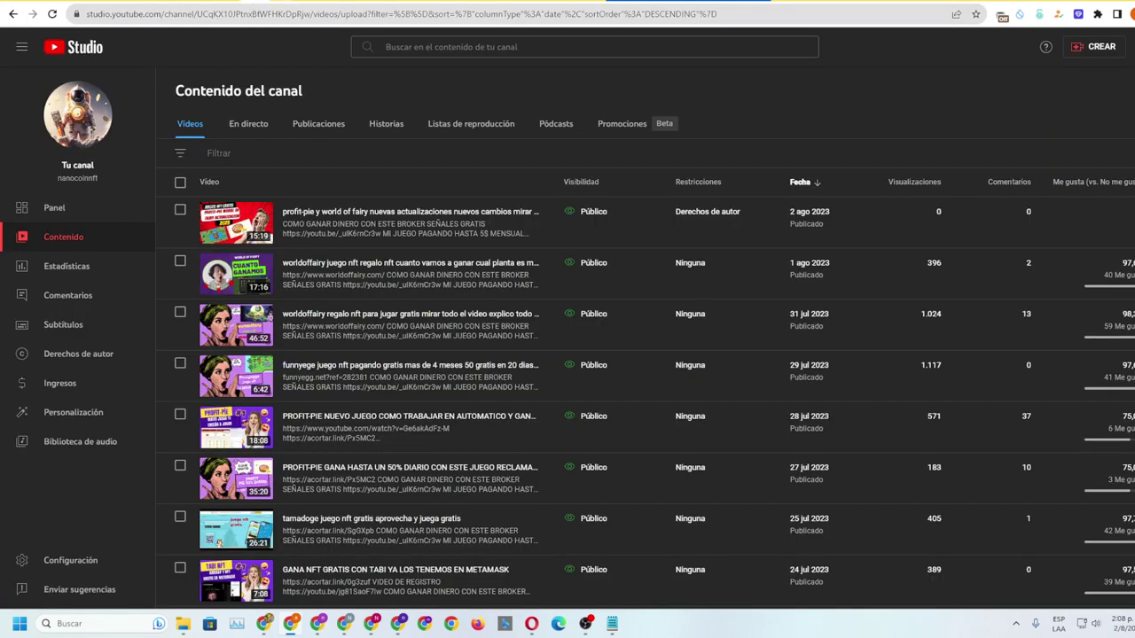
pyautogui.click(13, 14)
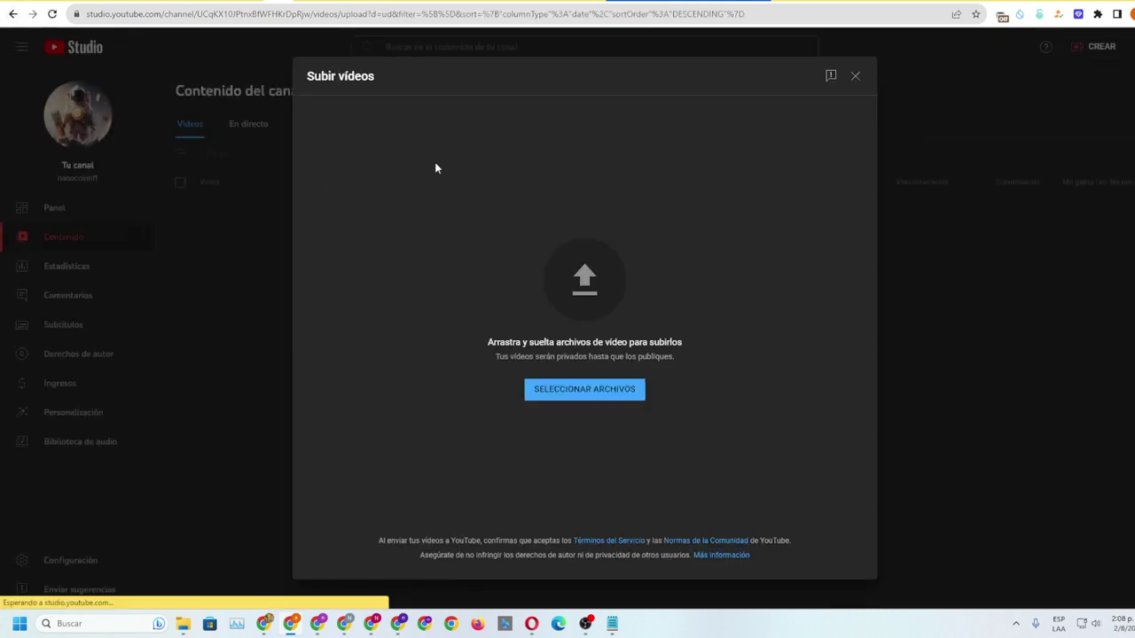
pyautogui.click(853, 74)
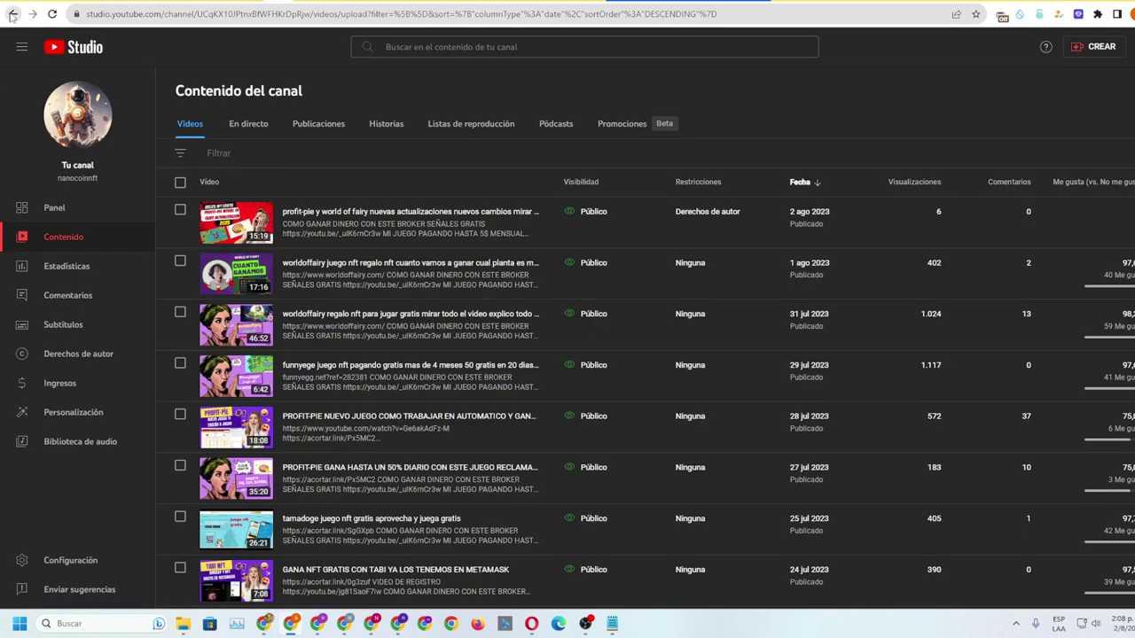
pyautogui.rightClick(13, 13)
pyautogui.click(26, 51)
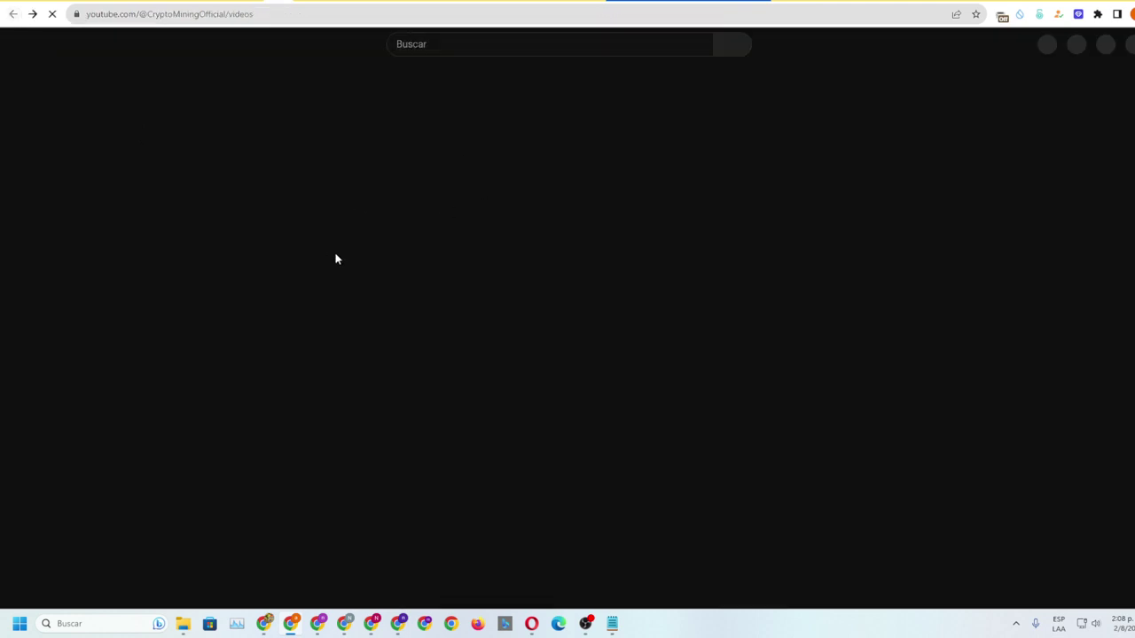
pyautogui.rightClick(334, 433)
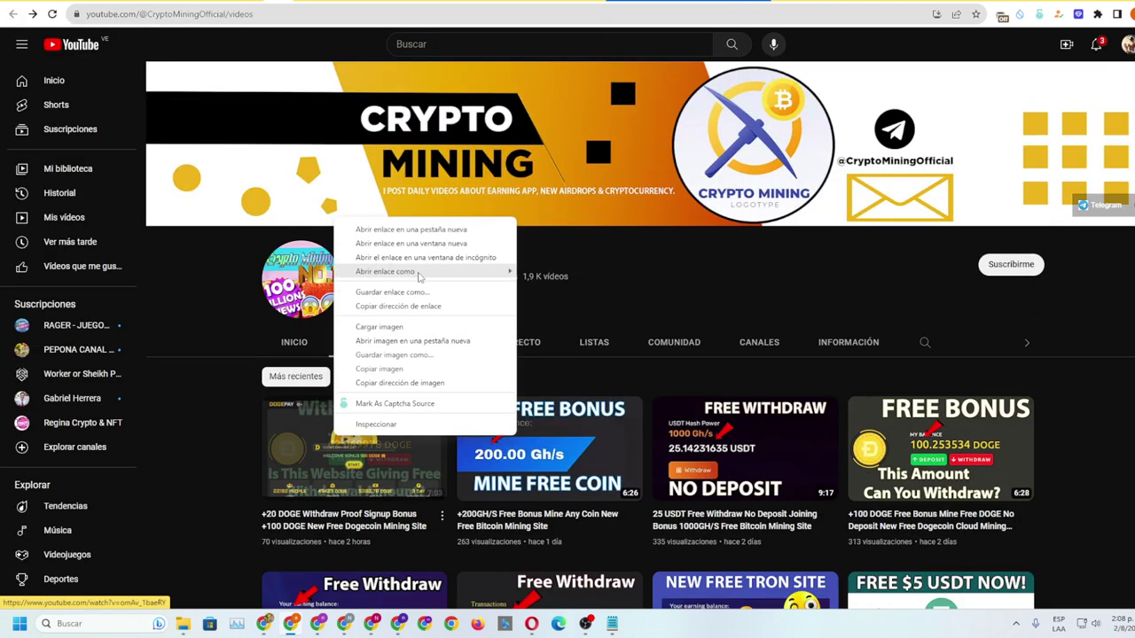
pyautogui.click(410, 226)
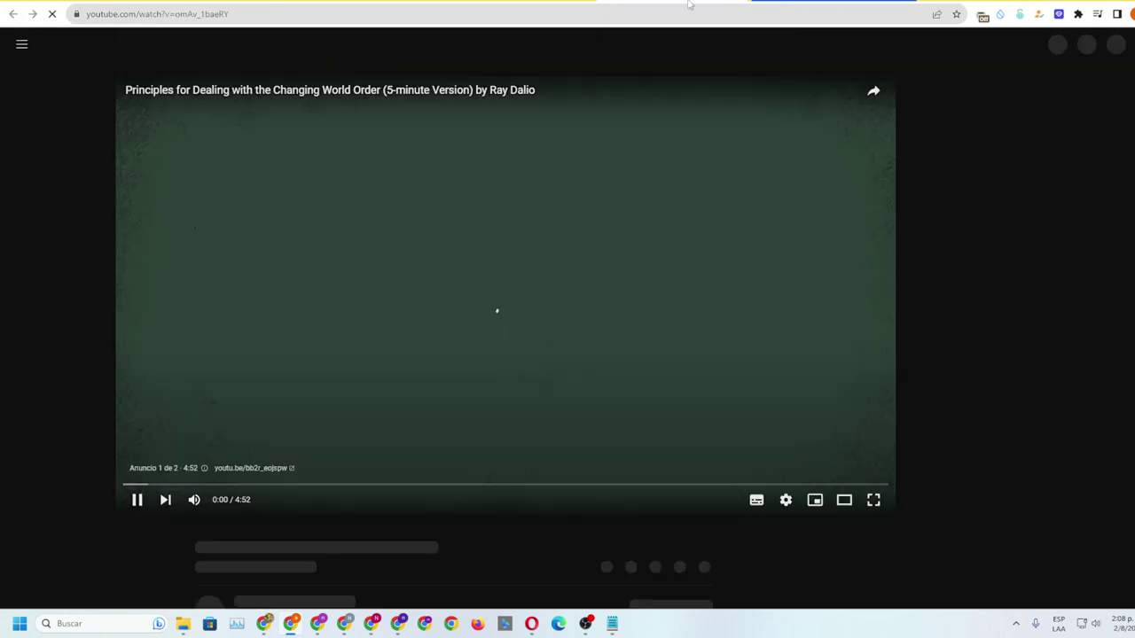
# Pause the video and visit the Hulu Slice ad link, then return to the watch page
pyautogui.click(84, 500)
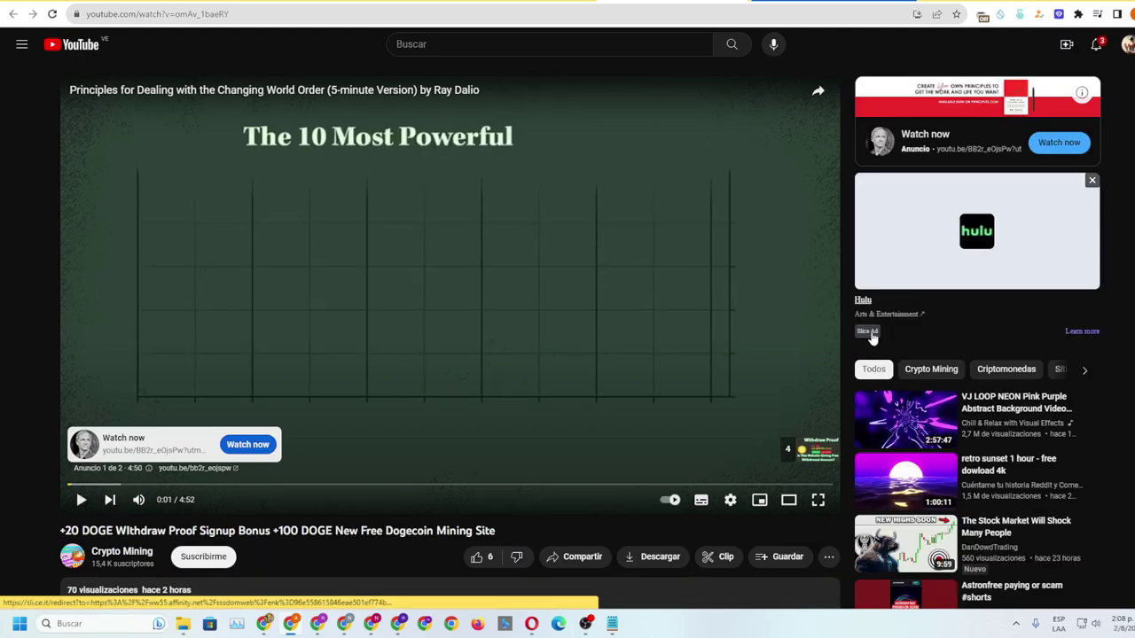
pyautogui.scroll(-5, 753, 382)
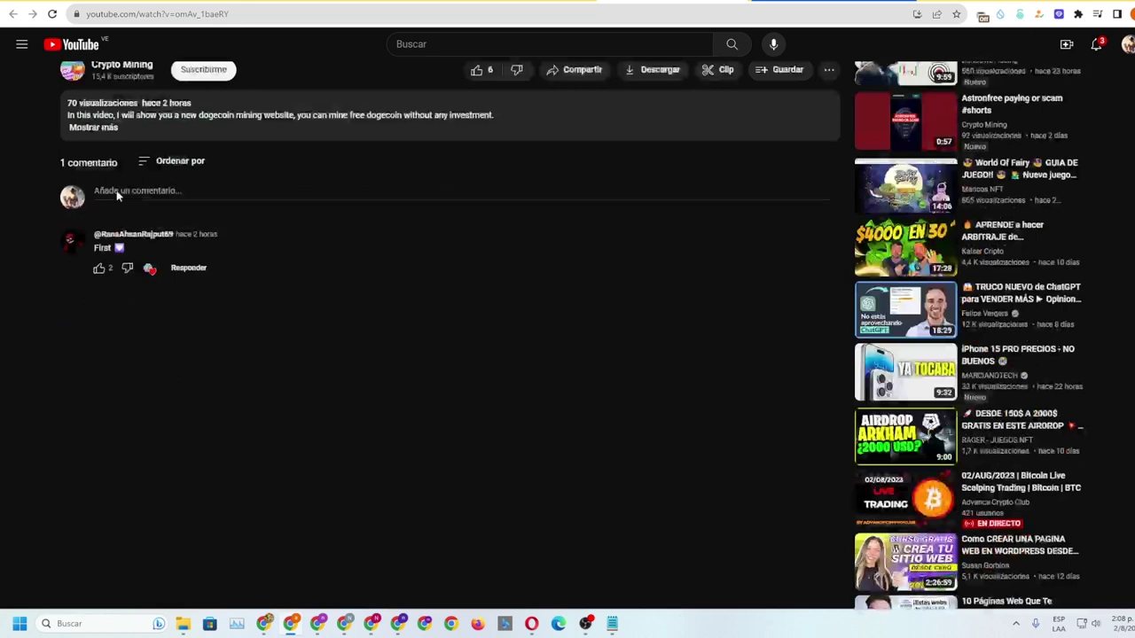
pyautogui.scroll(4, 468, 266)
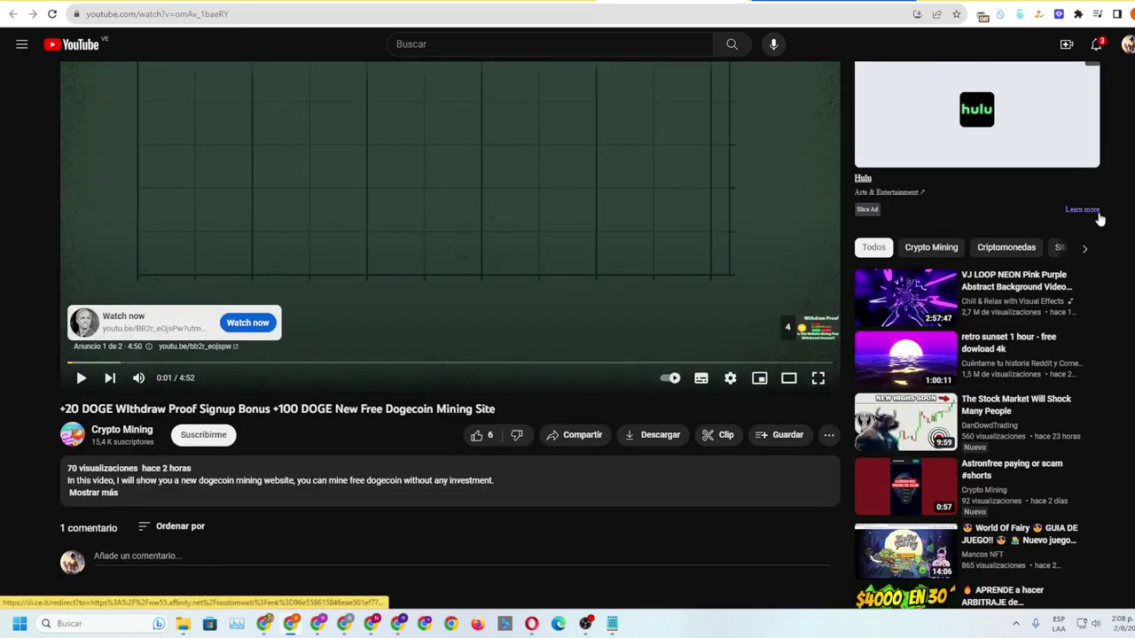
pyautogui.click(871, 214)
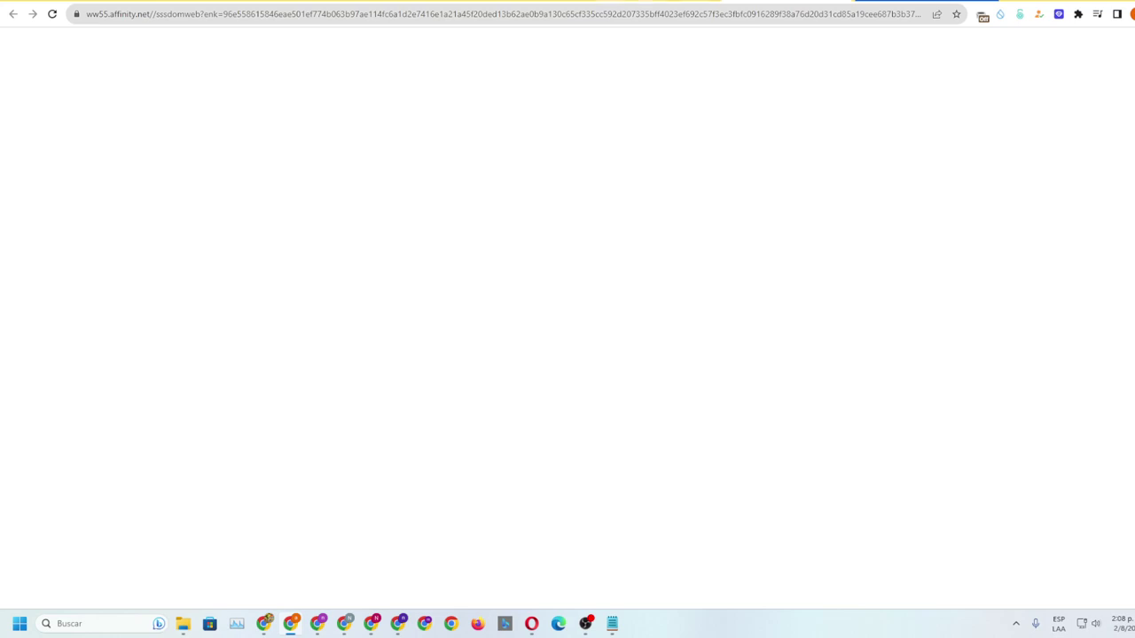
pyautogui.hotkey('alt', 'Left')
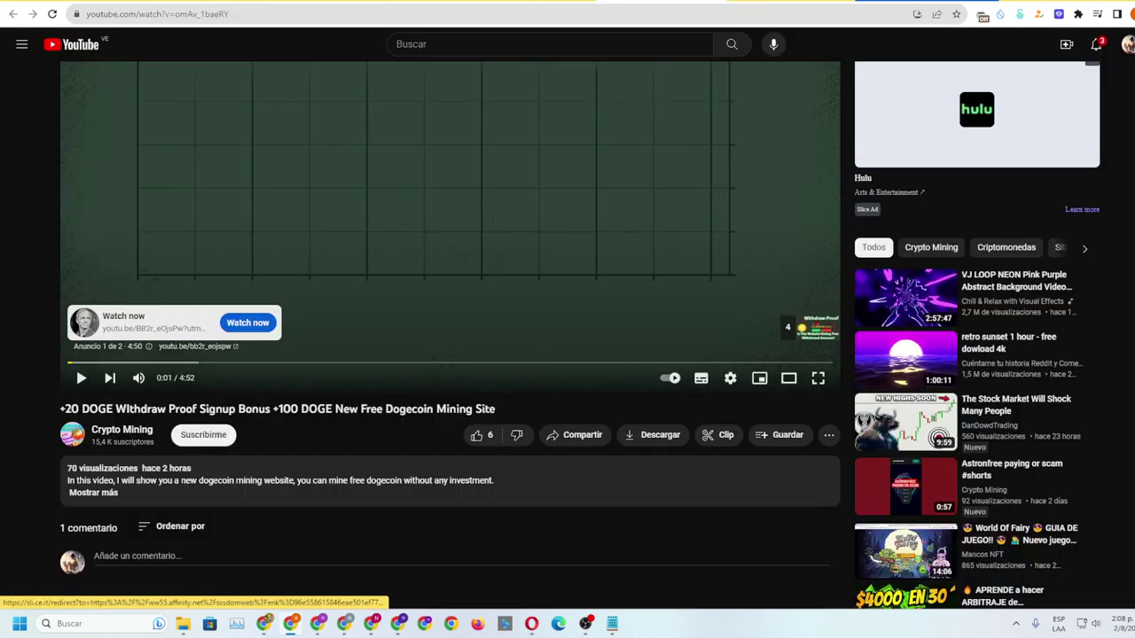
# Open the Slice dashboard from the extension, now showing 10.4 Slices and 4 ads seen
pyautogui.click(868, 209)
pyautogui.click(1067, 8)
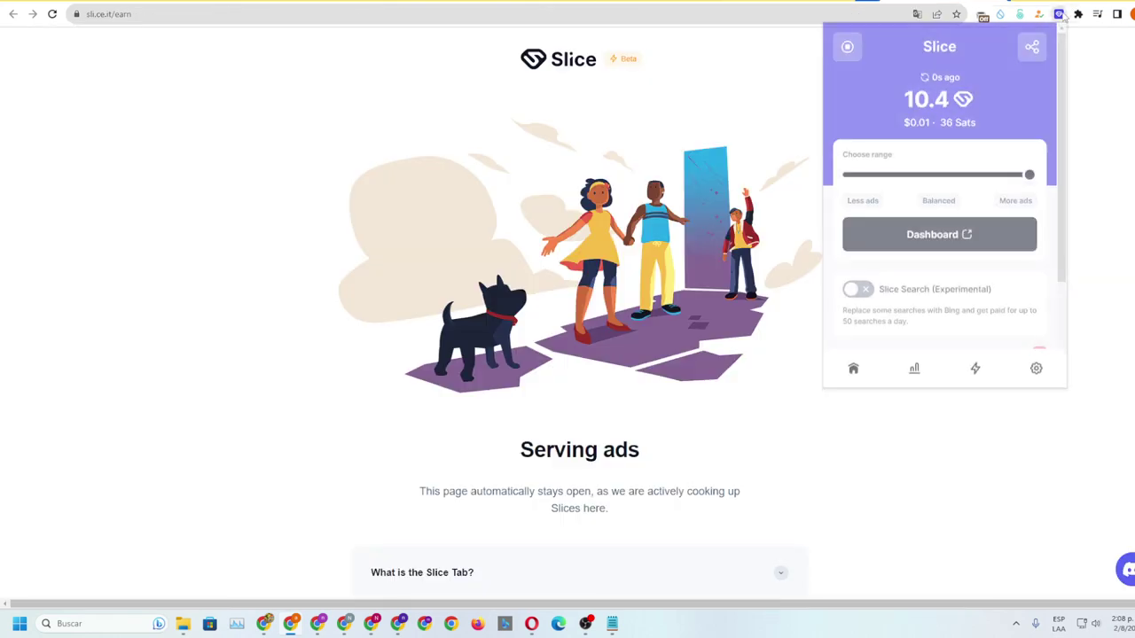
pyautogui.click(1067, 8)
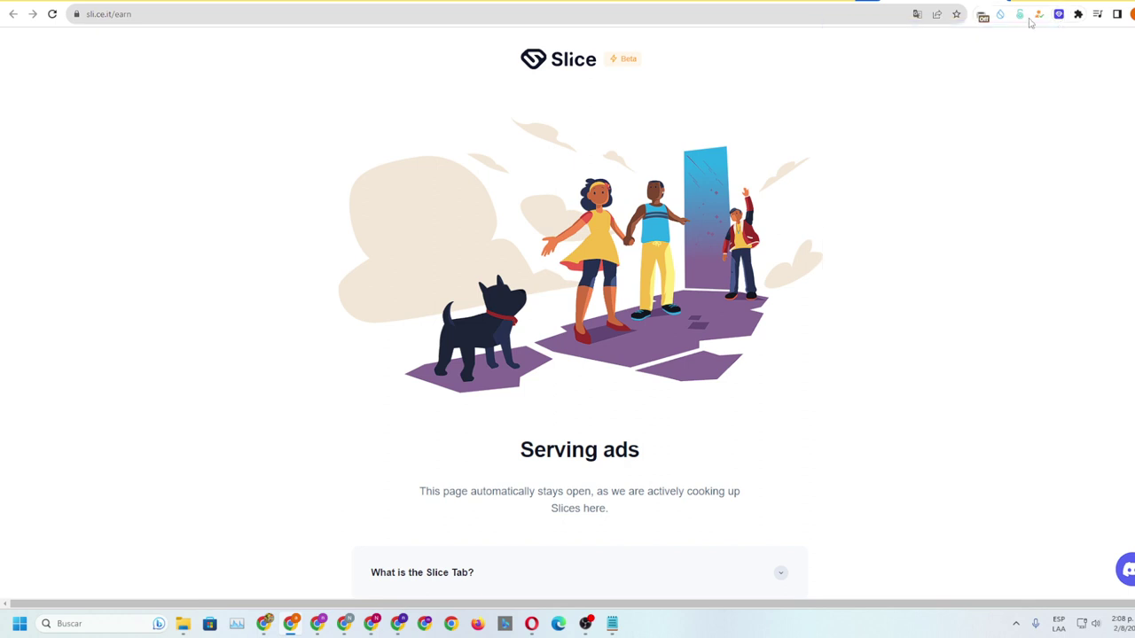
pyautogui.click(1064, 14)
pyautogui.click(949, 243)
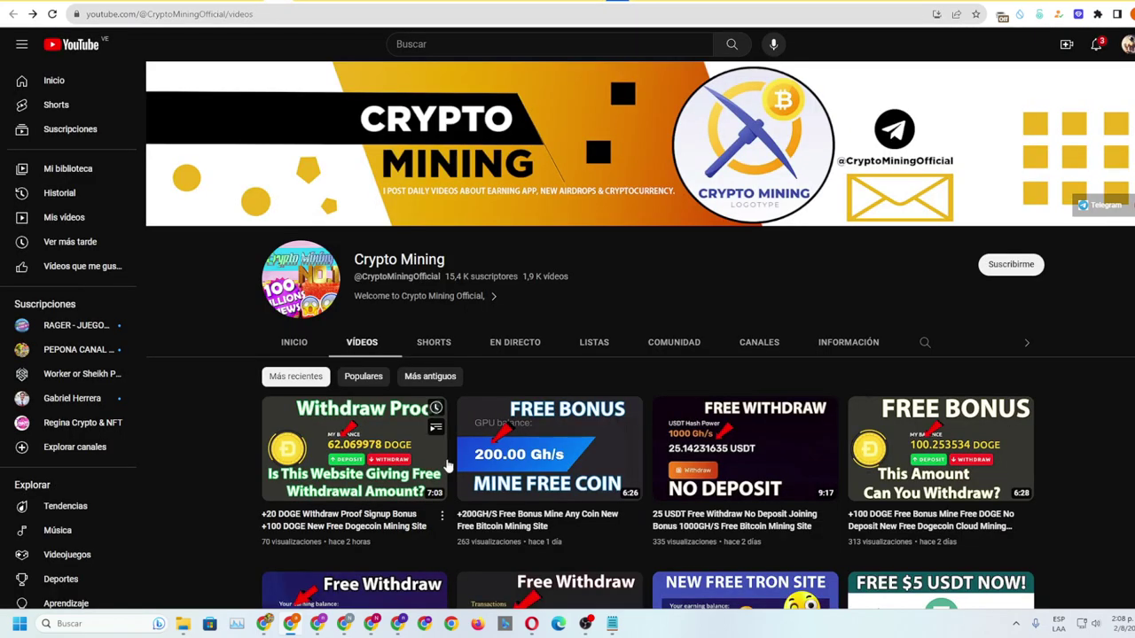
# Open the +200GH/S Free Bonus Mine Any Coin video, then refresh the Slice dashboard
pyautogui.rightClick(473, 199)
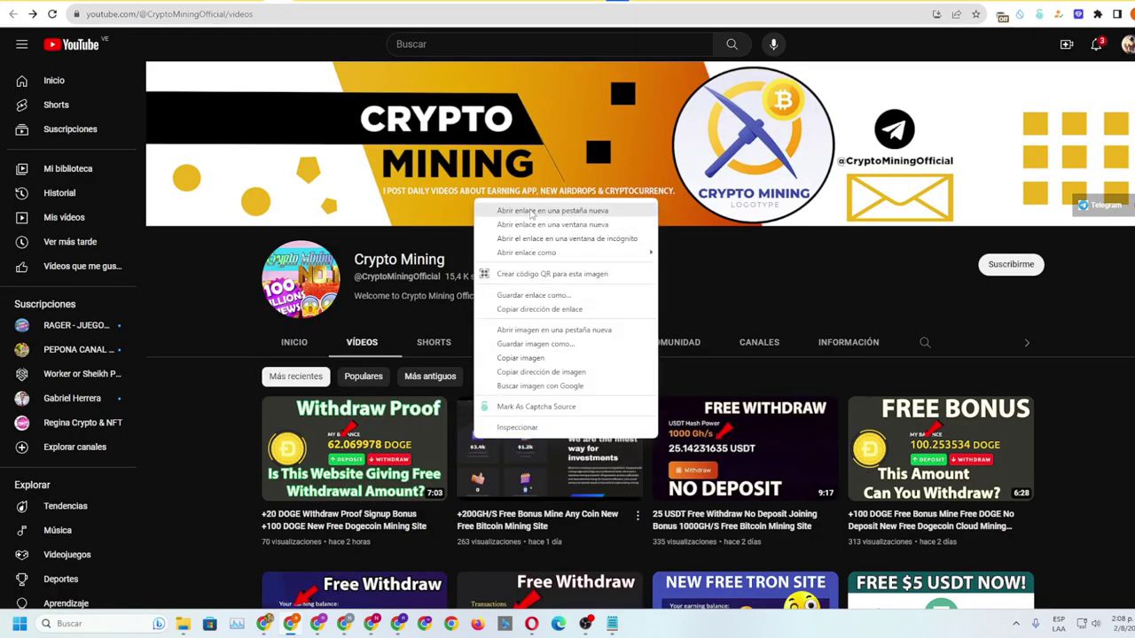
pyautogui.click(530, 214)
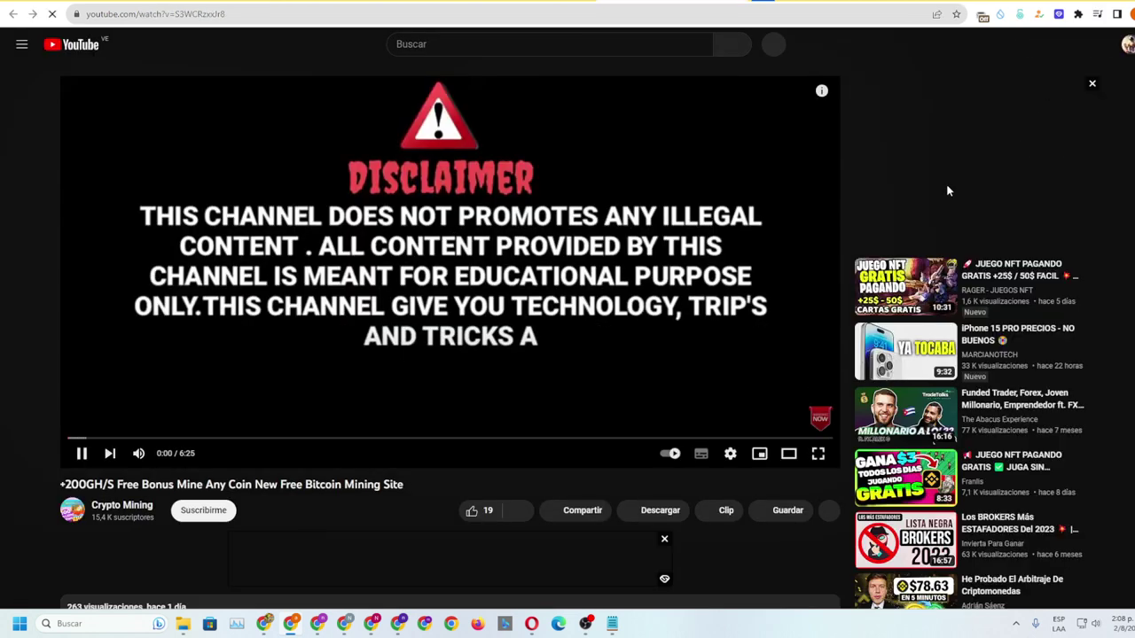
pyautogui.click(868, 235)
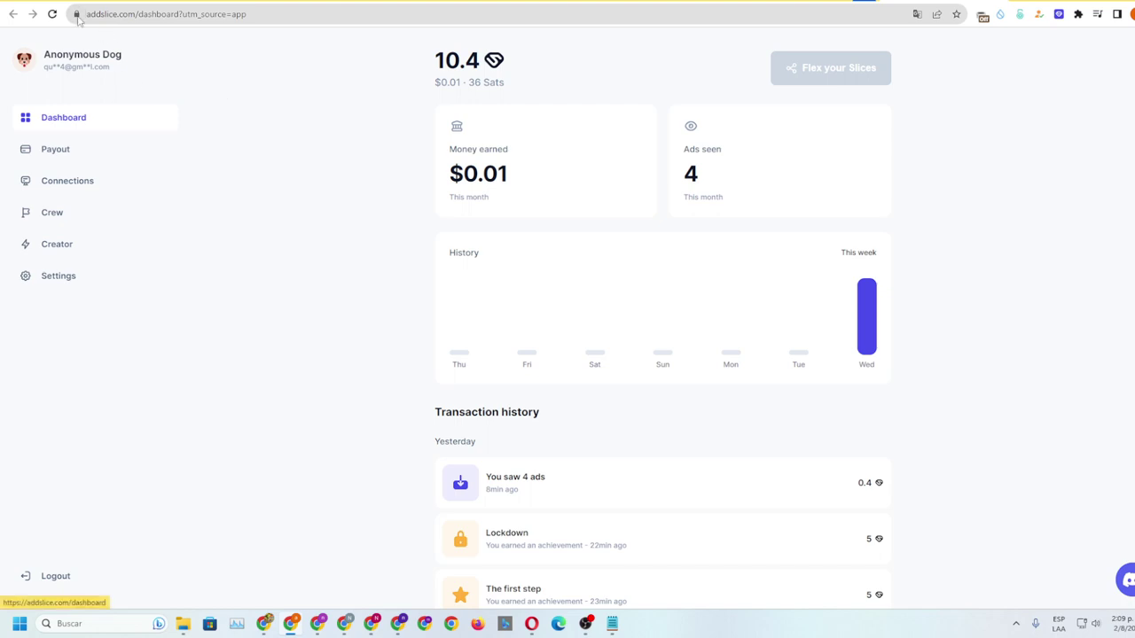
pyautogui.click(51, 16)
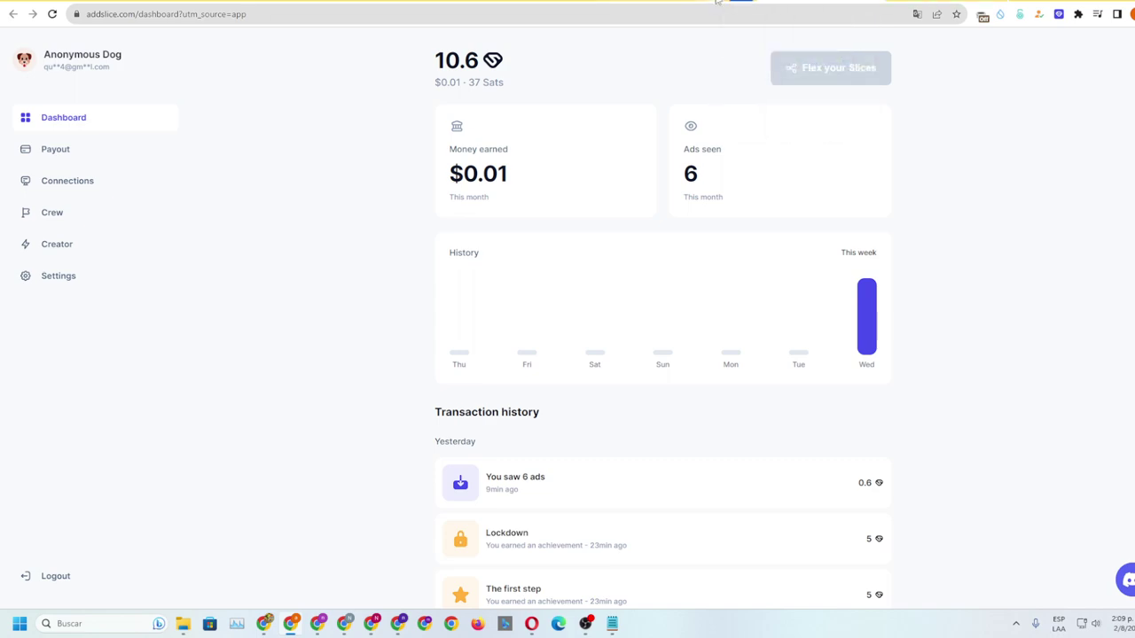
# Play the JUEGO NFT PAGANDO GRATIS video, visit its Lenovo and Neiman Marcus ads, then refresh the dashboard
pyautogui.hotkey('ctrl', 'Tab')
pyautogui.moveTo(980, 282)
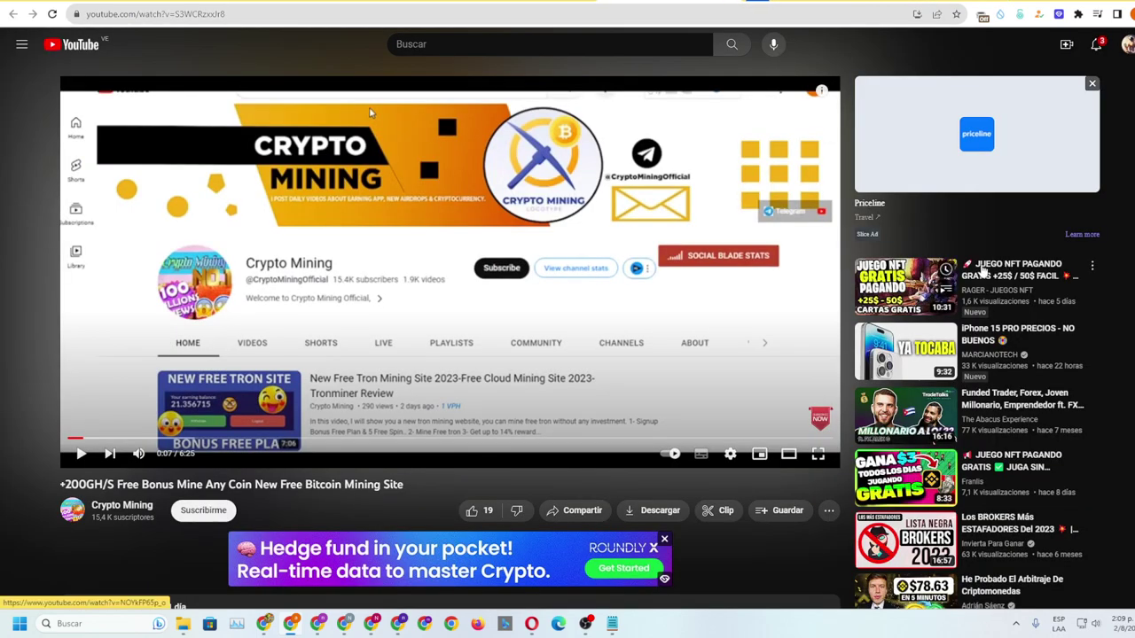
pyautogui.click(981, 280)
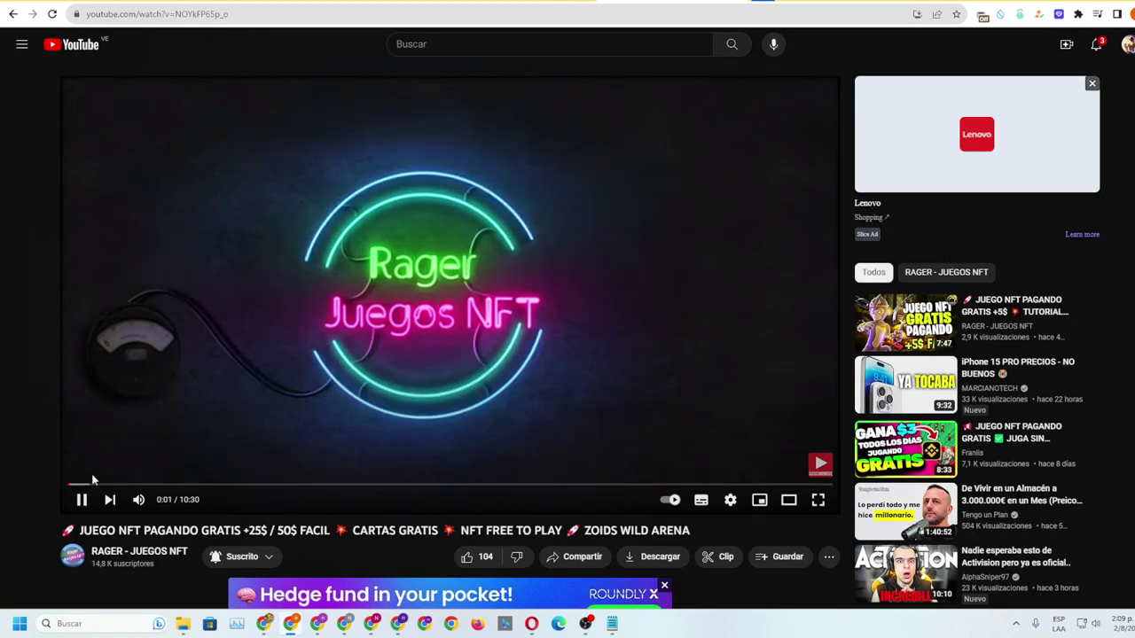
pyautogui.click(81, 500)
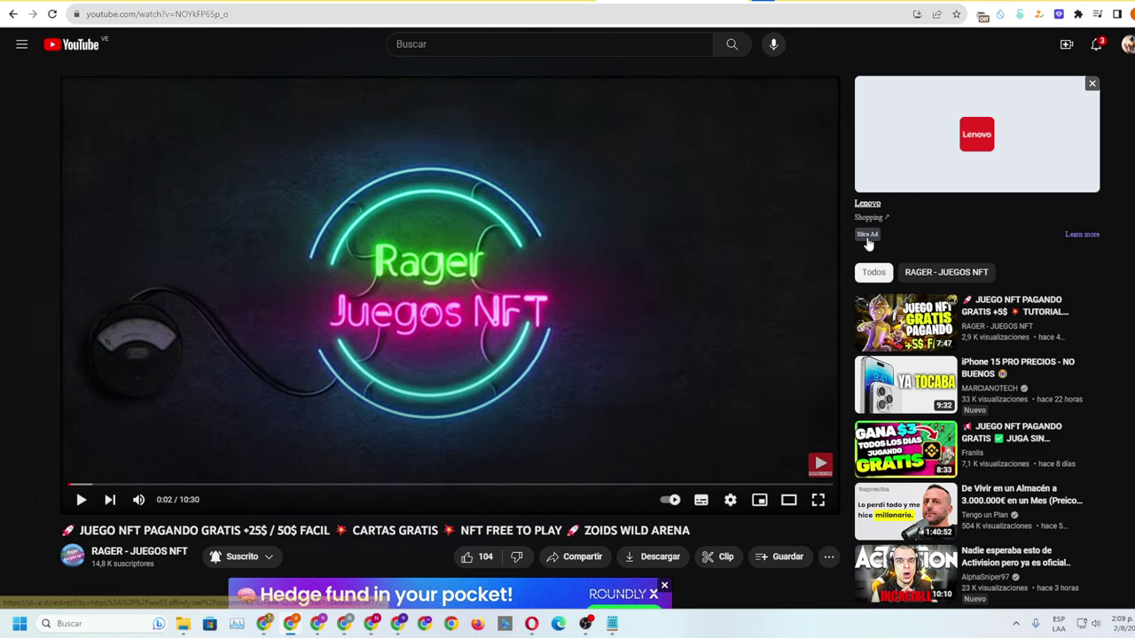
pyautogui.click(867, 238)
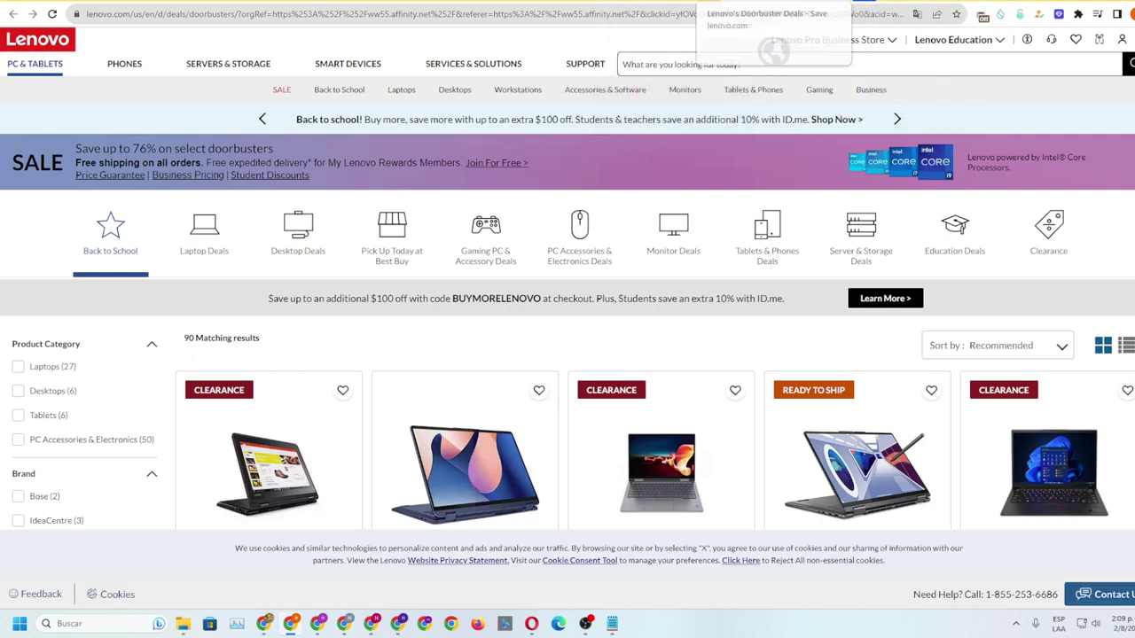
pyautogui.hotkey('ctrl', 'w')
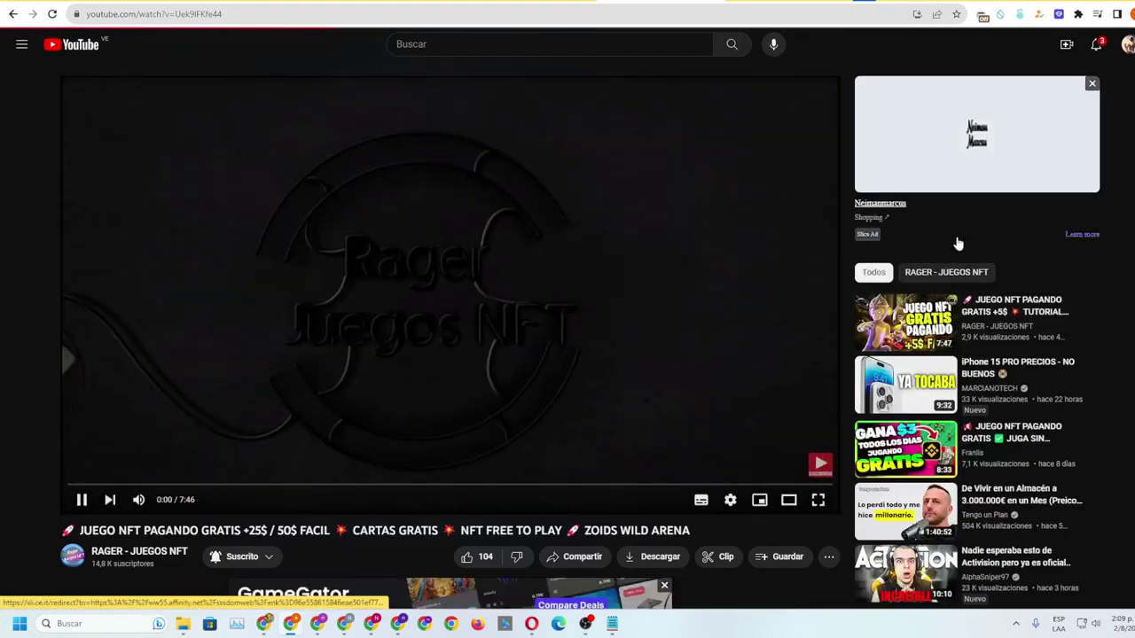
pyautogui.click(868, 237)
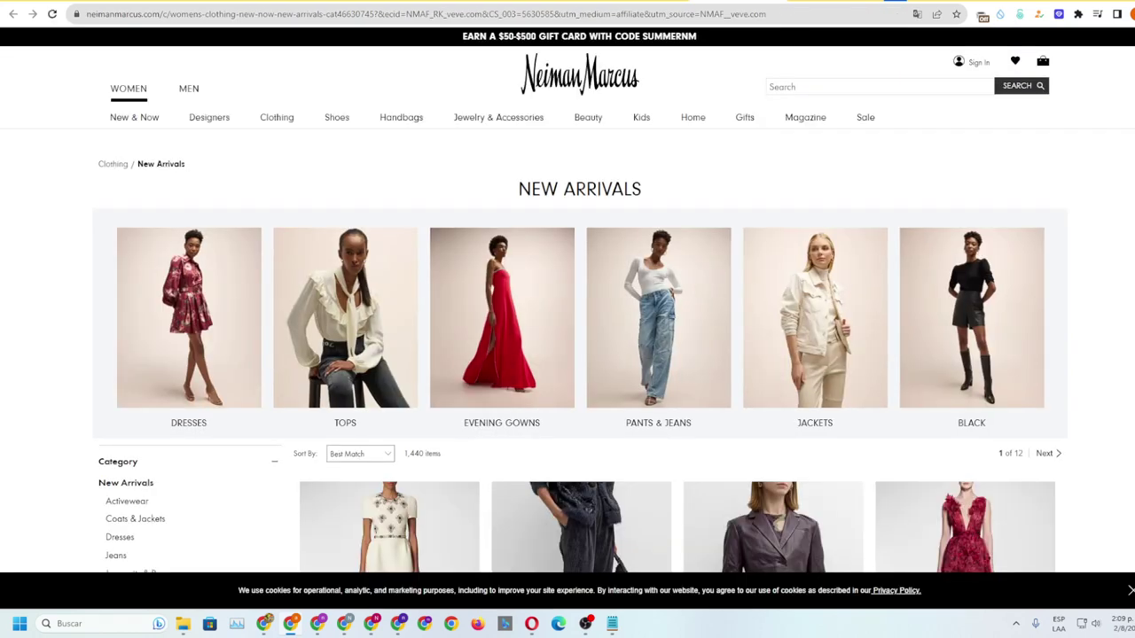
pyautogui.click(774, 2)
pyautogui.click(773, 2)
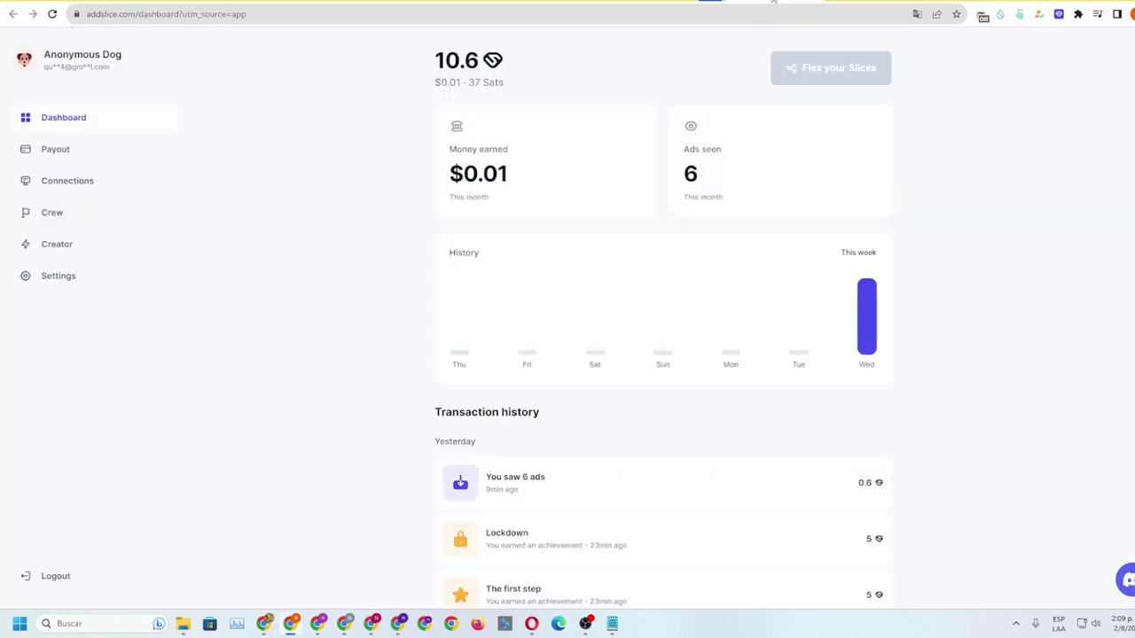
pyautogui.click(53, 15)
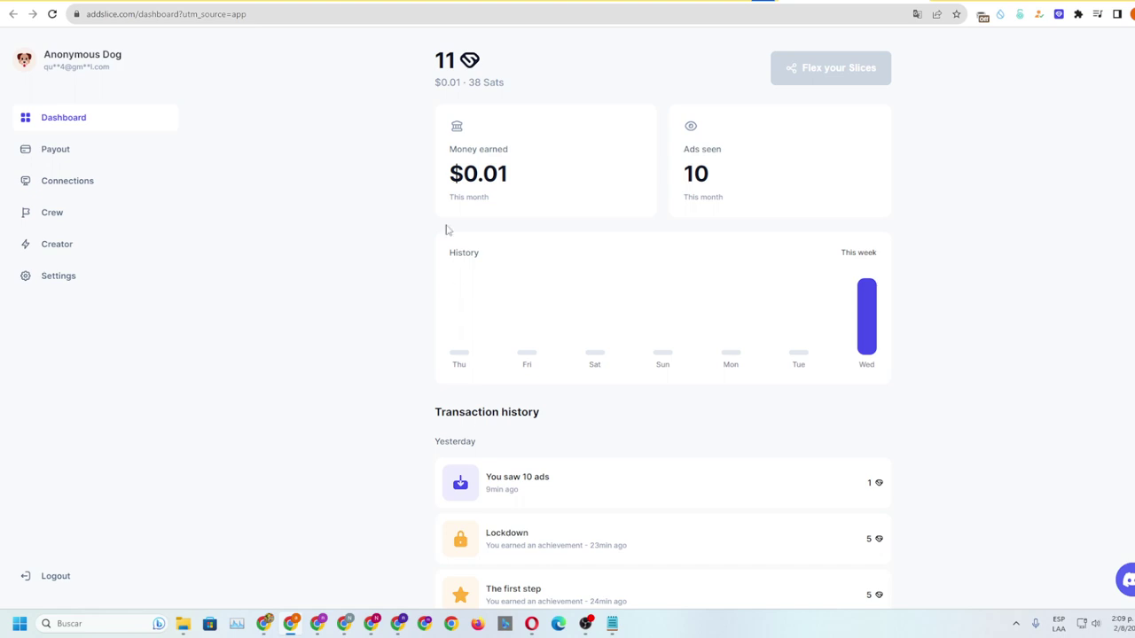
# Highlight the dashboard's 11-Slice balance and $0.01 earnings figures
pyautogui.scroll(-1, 603, 483)
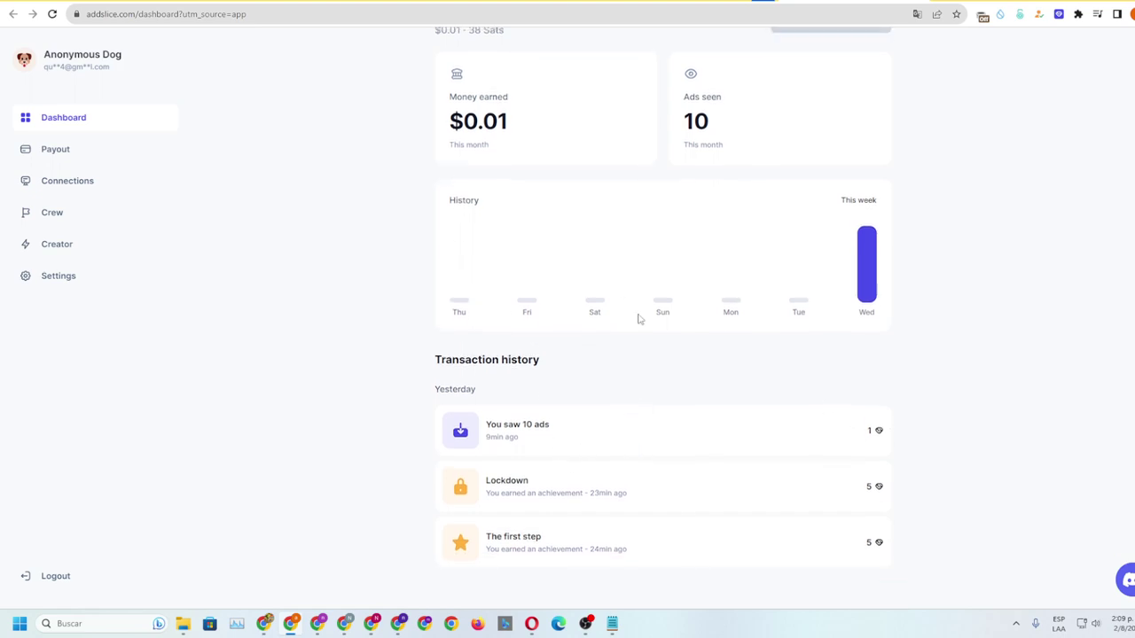
pyautogui.scroll(1, 639, 319)
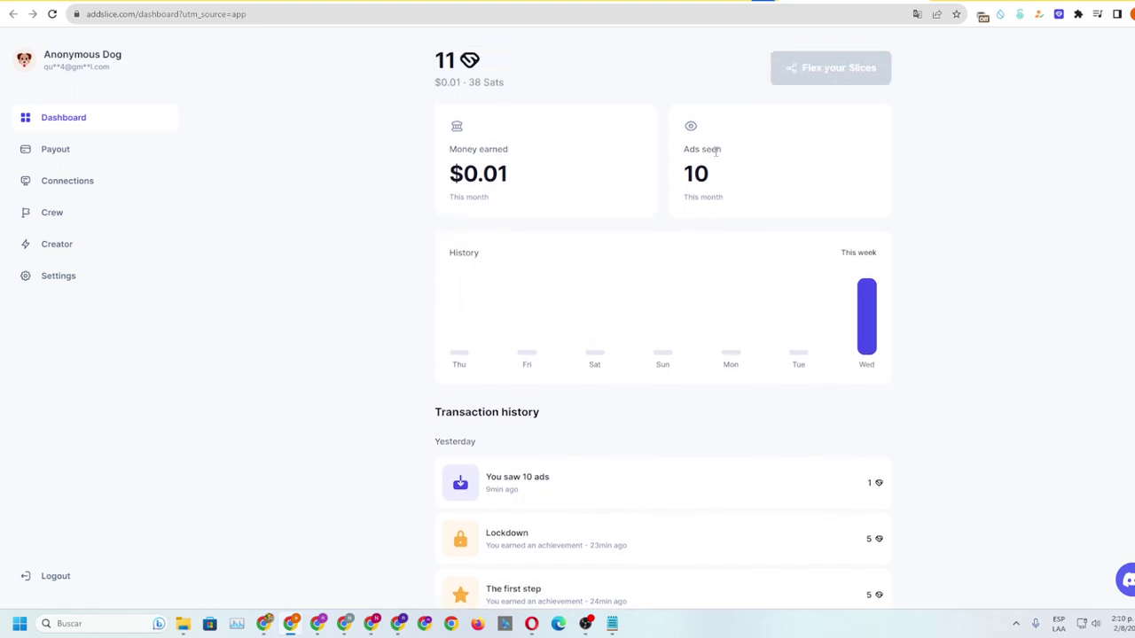
pyautogui.moveTo(536, 174); pyautogui.dragTo(431, 176)
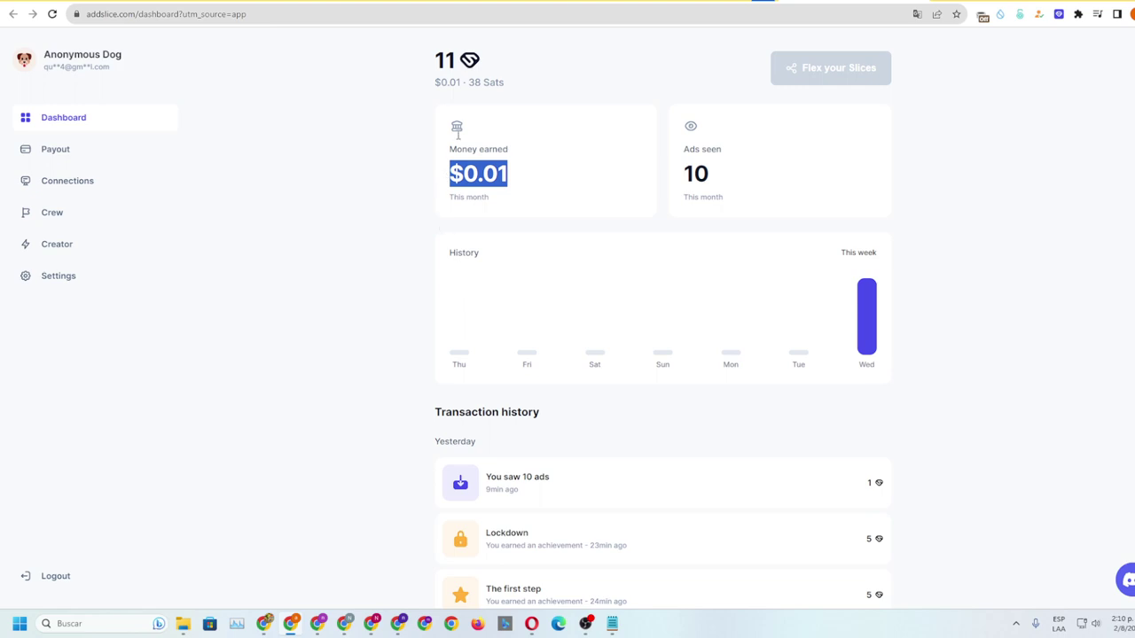
pyautogui.moveTo(434, 58); pyautogui.dragTo(480, 61)
pyautogui.click(423, 55)
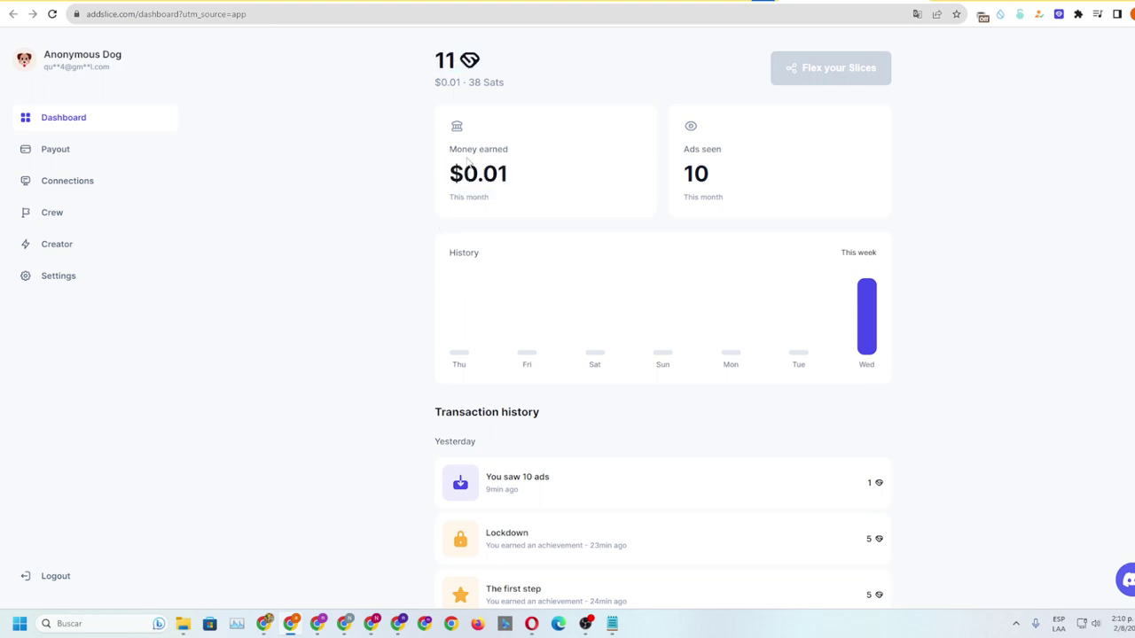
pyautogui.moveTo(462, 175); pyautogui.dragTo(520, 177)
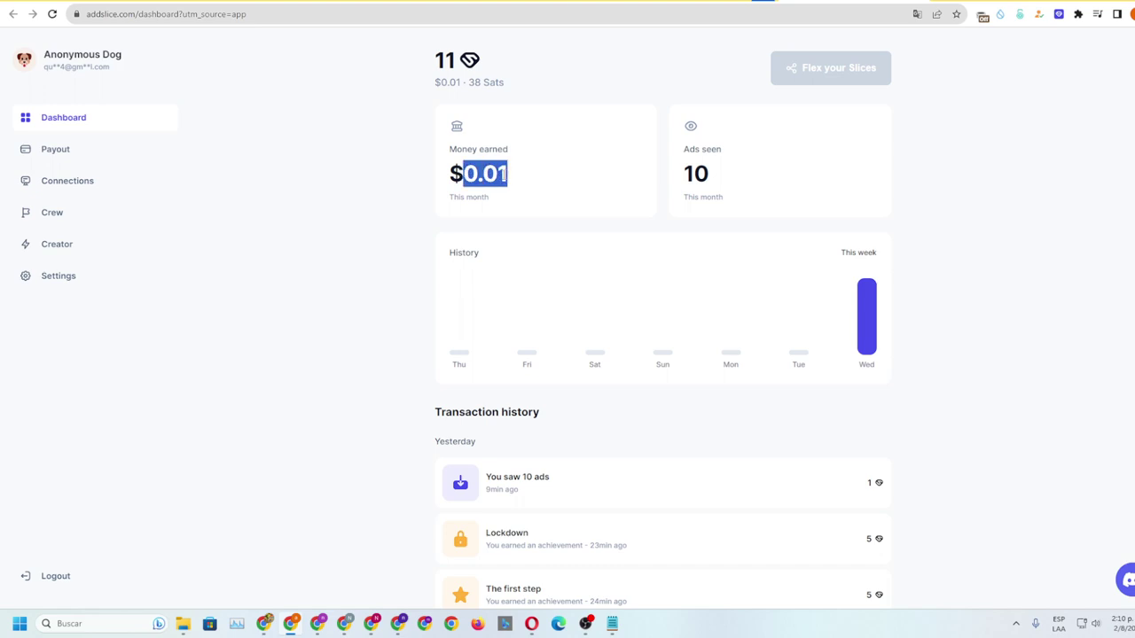
pyautogui.moveTo(435, 59); pyautogui.dragTo(478, 59)
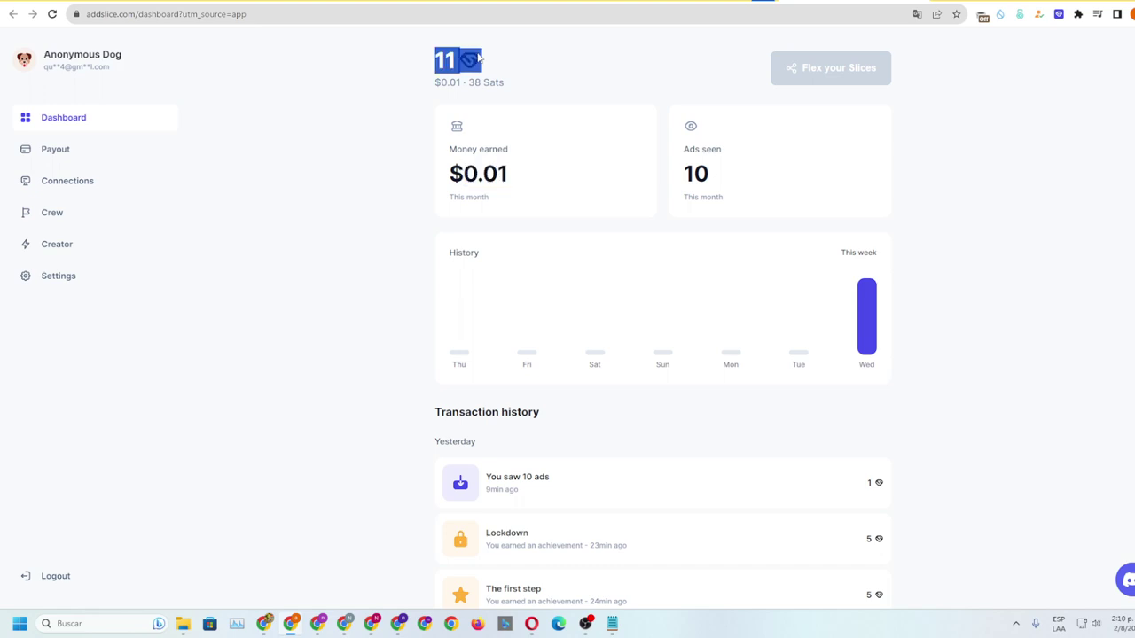
pyautogui.click(484, 76)
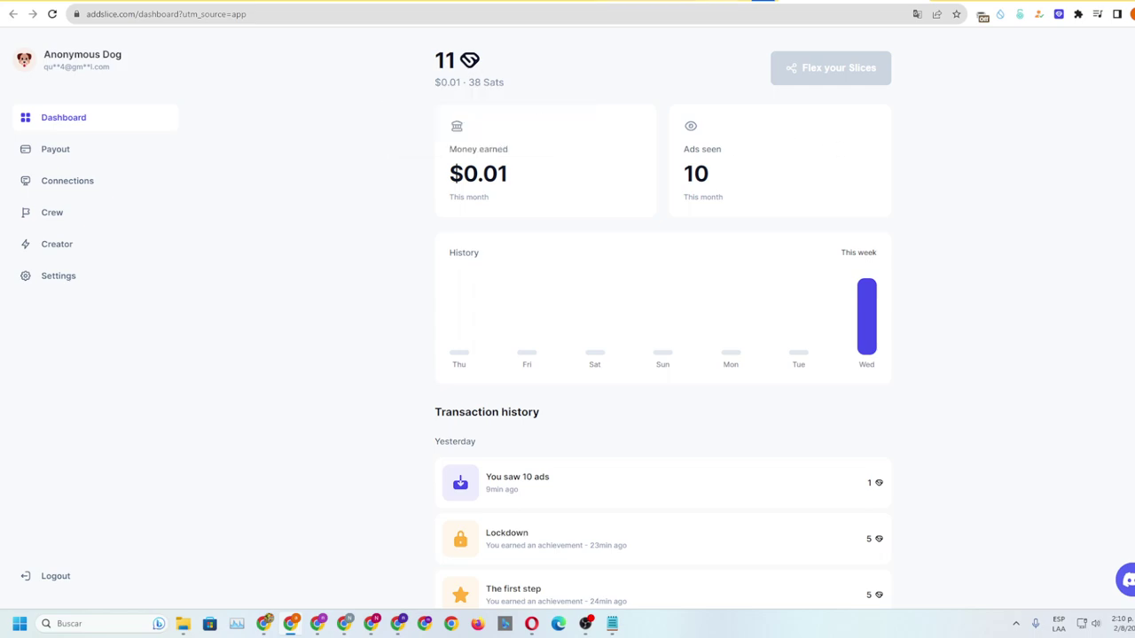
# Open the GameGator Slice ad below the YouTube video, then reload the dashboard
pyautogui.hotkey('alt', 'Tab')
pyautogui.scroll(-3, 523, 299)
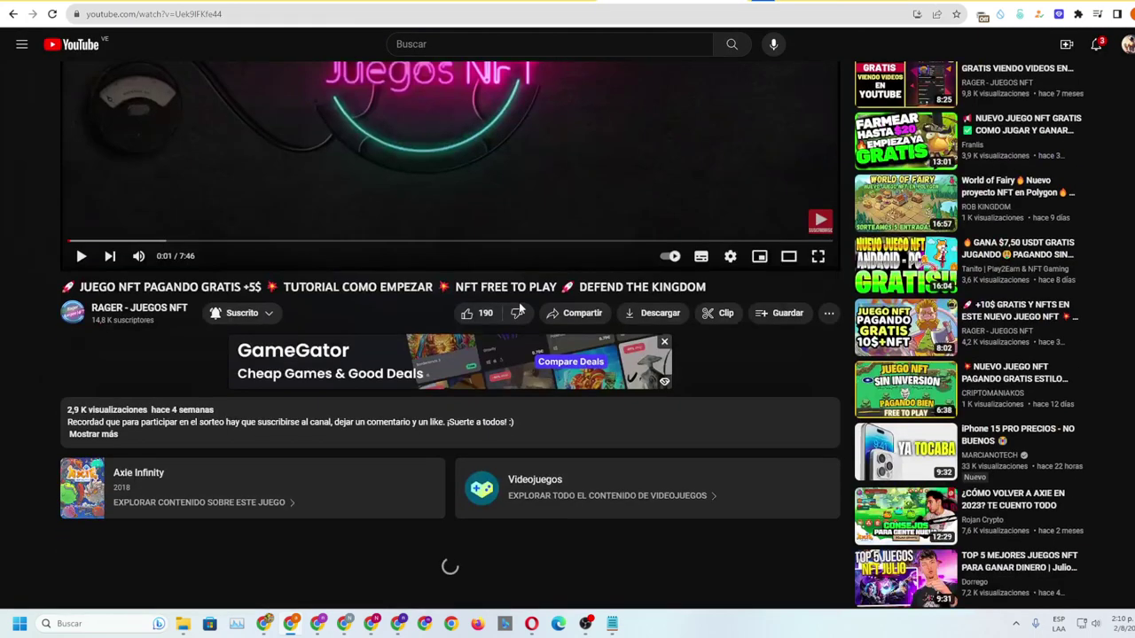
pyautogui.click(490, 369)
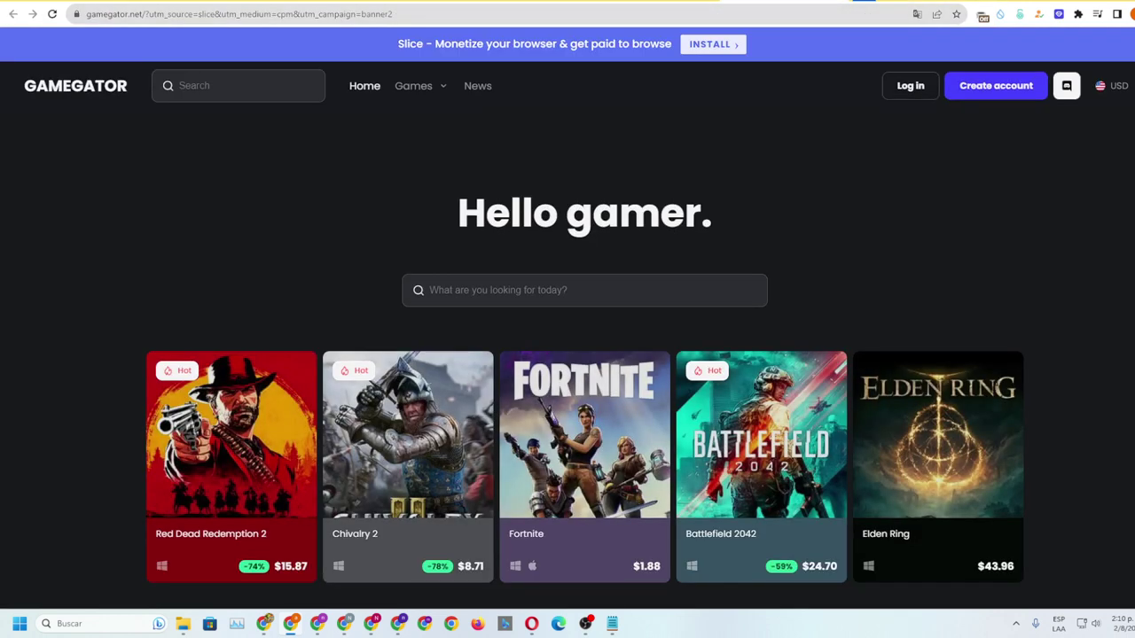
pyautogui.click(795, 6)
pyautogui.hotkey('alt', 'Tab')
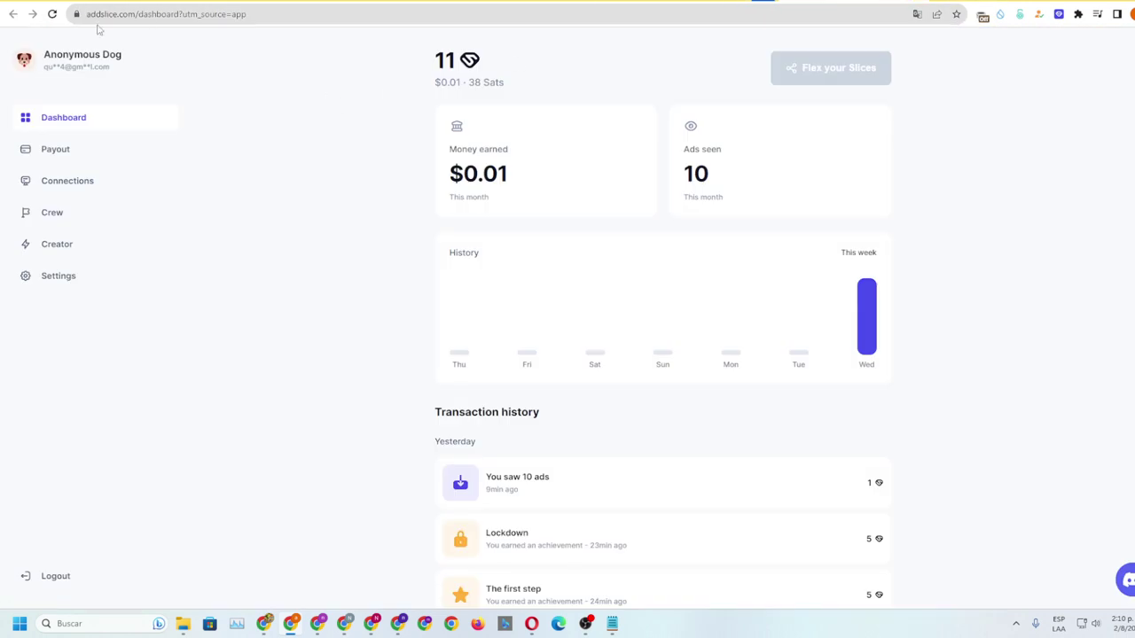
pyautogui.click(52, 14)
# Reload and pause the YouTube video, then open the NFL Shop sponsored ad
pyautogui.hotkey('alt', 'Tab')
pyautogui.press('F5')
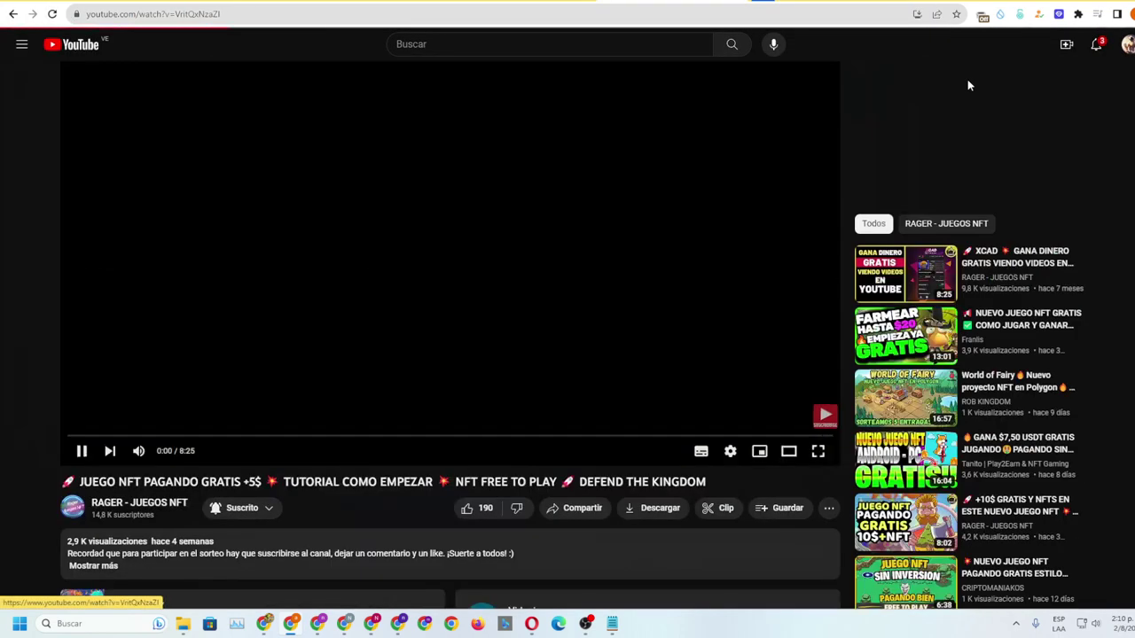
pyautogui.click(80, 499)
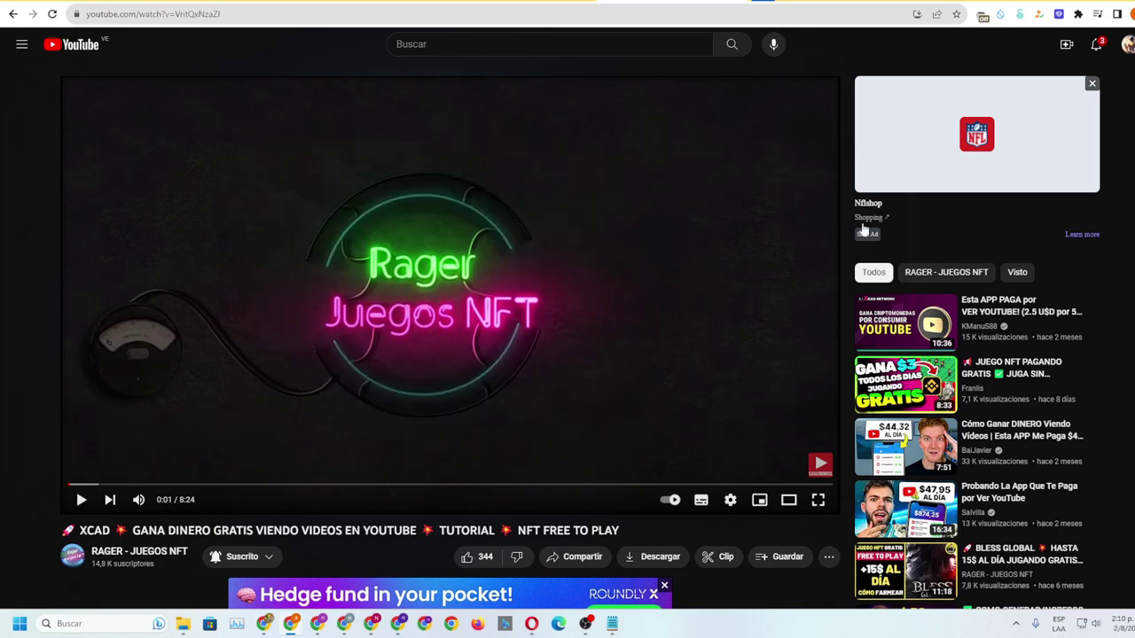
pyautogui.click(872, 236)
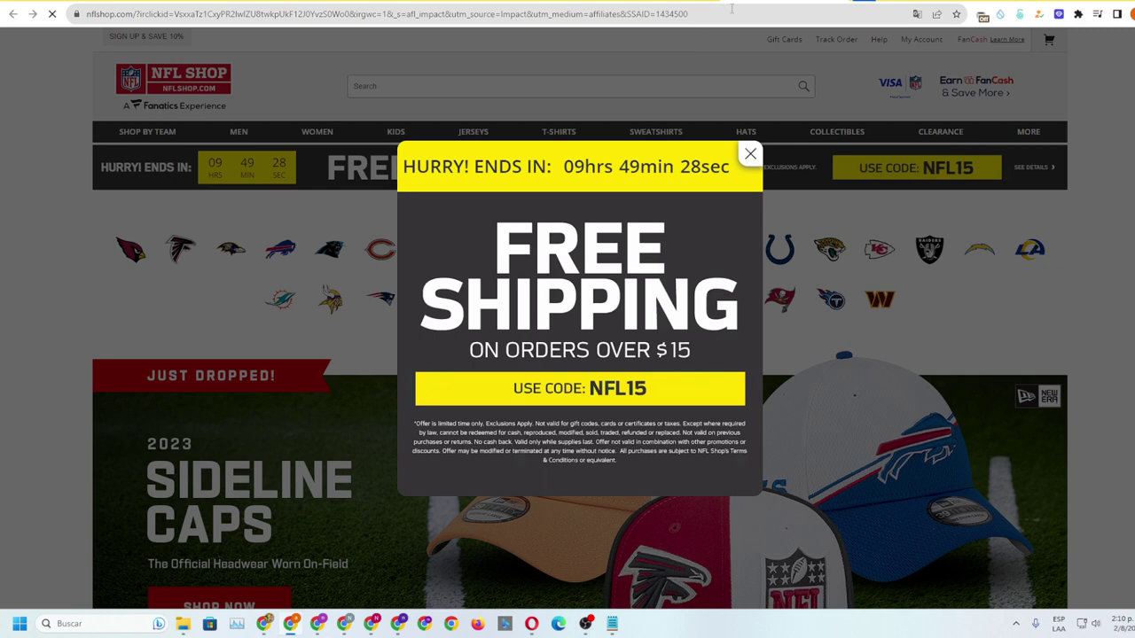
pyautogui.click(902, 4)
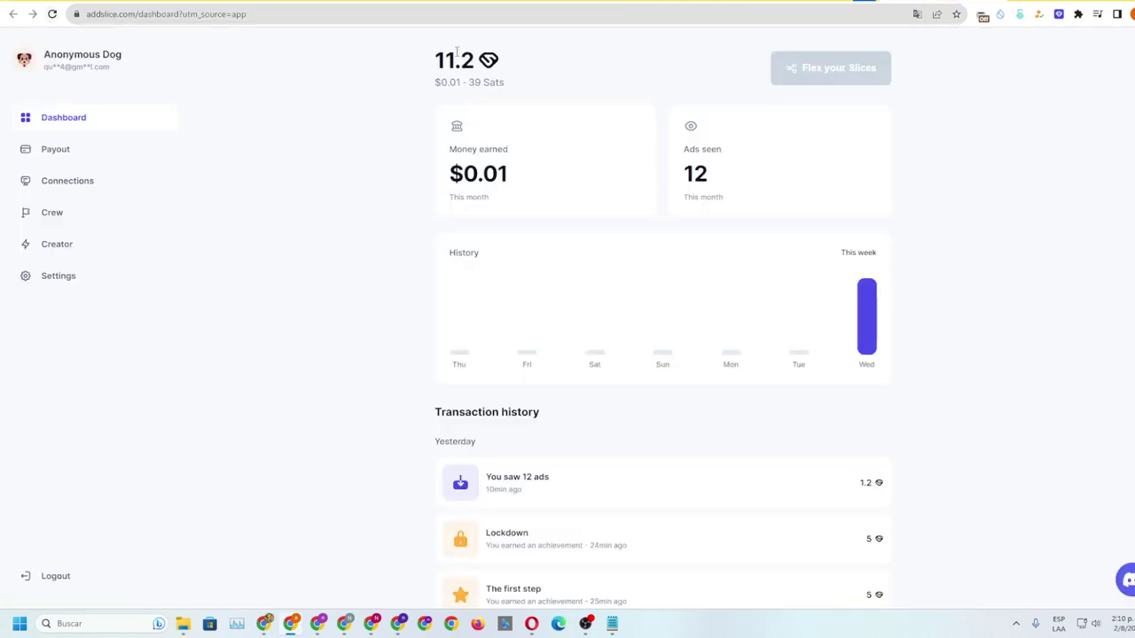
# Highlight the balance's new decimal and open the Payout page
pyautogui.moveTo(460, 58); pyautogui.dragTo(481, 63)
pyautogui.click(57, 153)
pyautogui.moveTo(482, 198)
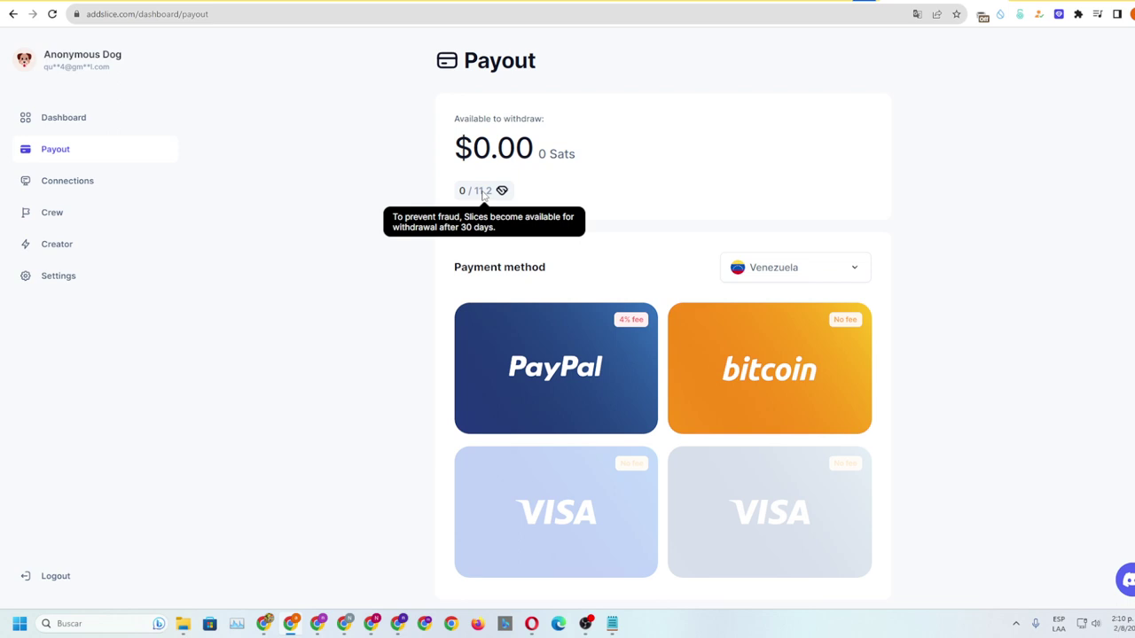
# Translate the payout page into Spanish (español) before returning to YouTube
pyautogui.click(916, 14)
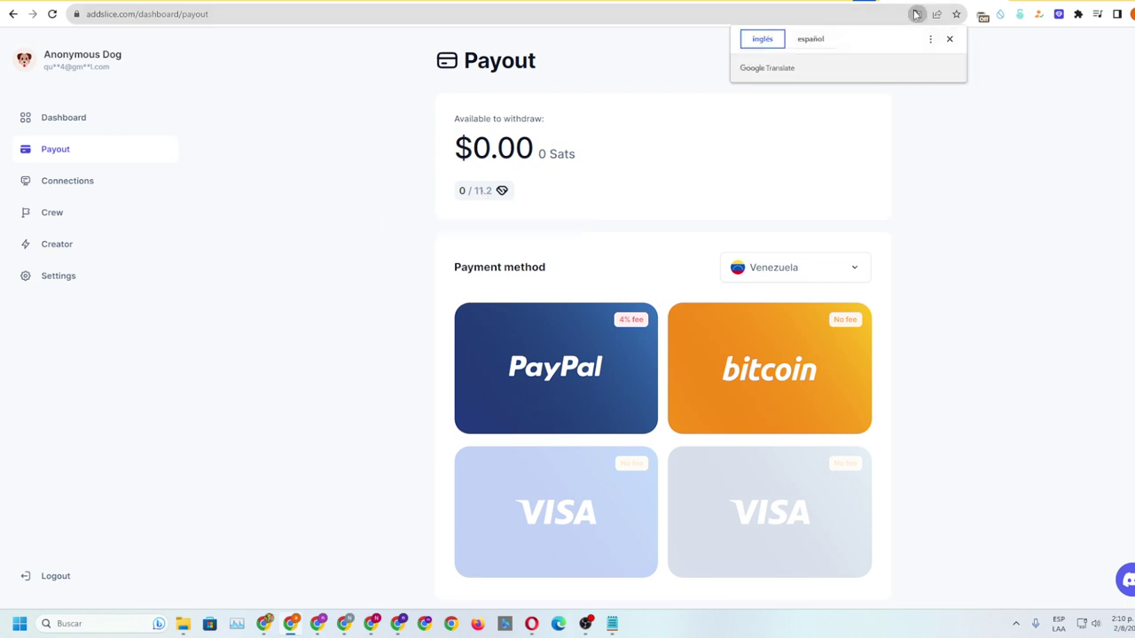
pyautogui.click(810, 39)
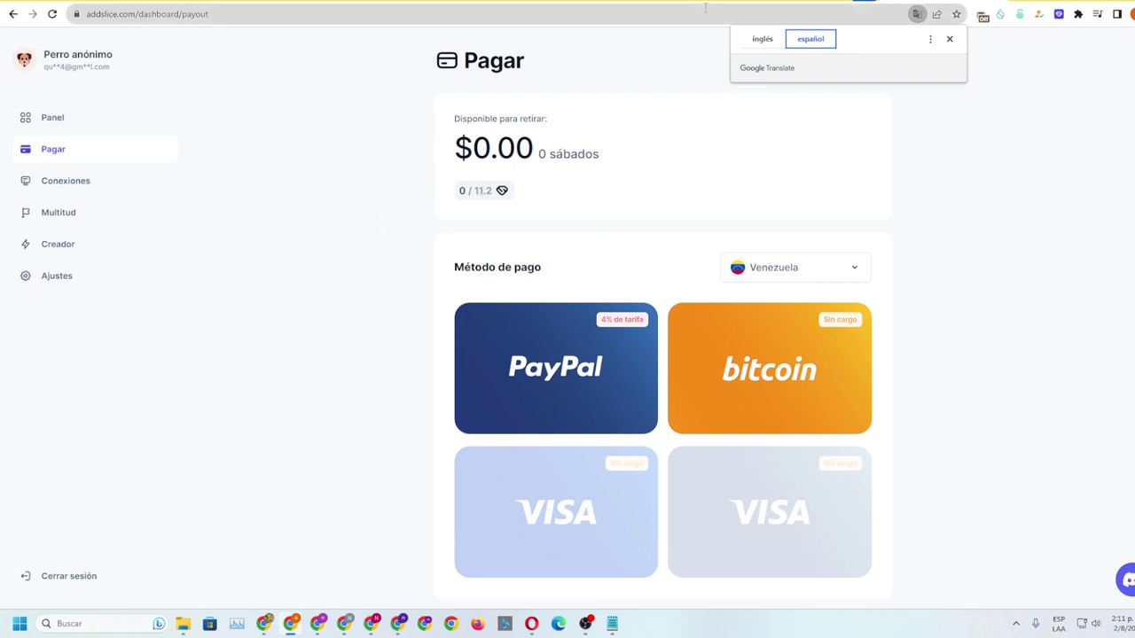
pyautogui.click(648, 2)
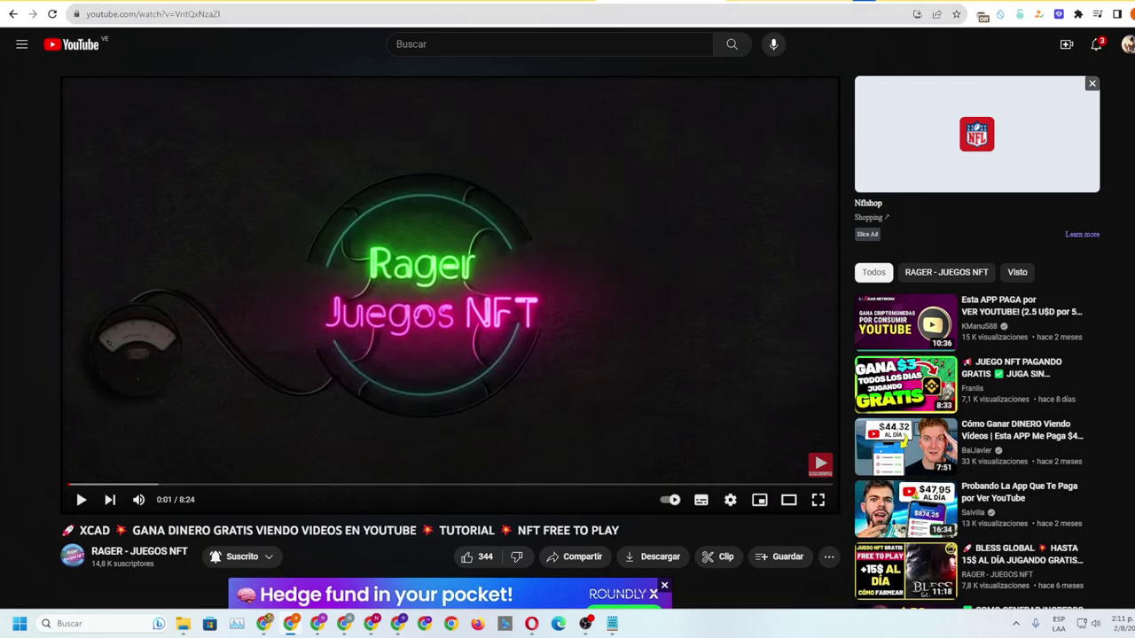
# Return from the payout page to the Slice dashboard overview
pyautogui.moveTo(961, 319)
pyautogui.hotkey('ctrl', 'Tab')
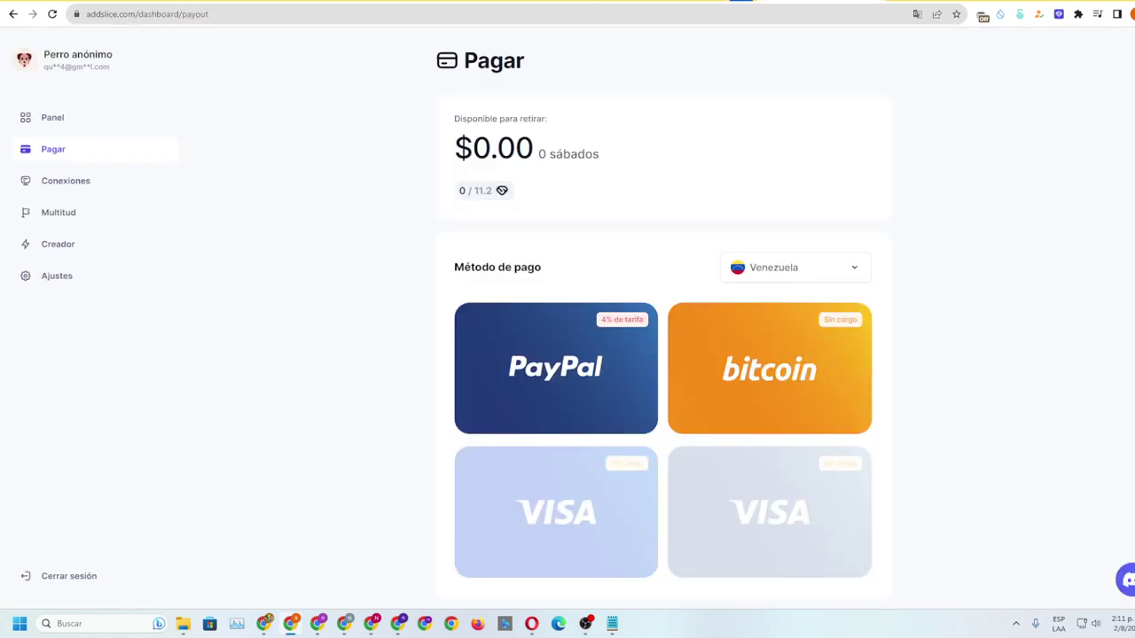
pyautogui.click(57, 118)
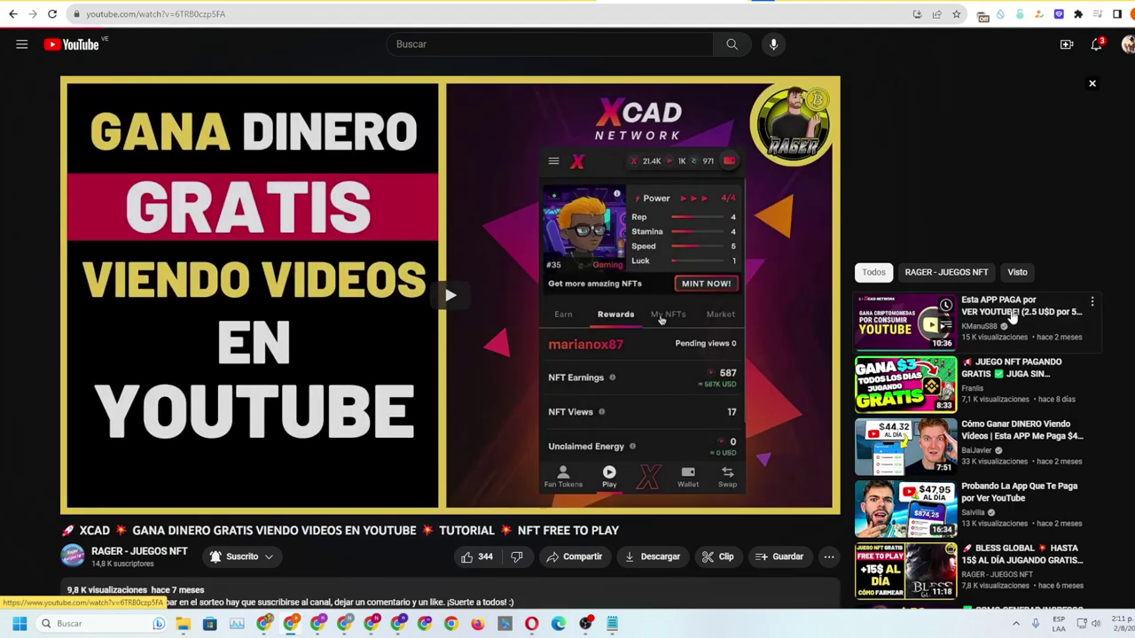
# Play 'Esta APP PAGA por VER YOUTUBE', open its Roundly X ad, and reload the dashboard to 14 ads
pyautogui.click(1012, 318)
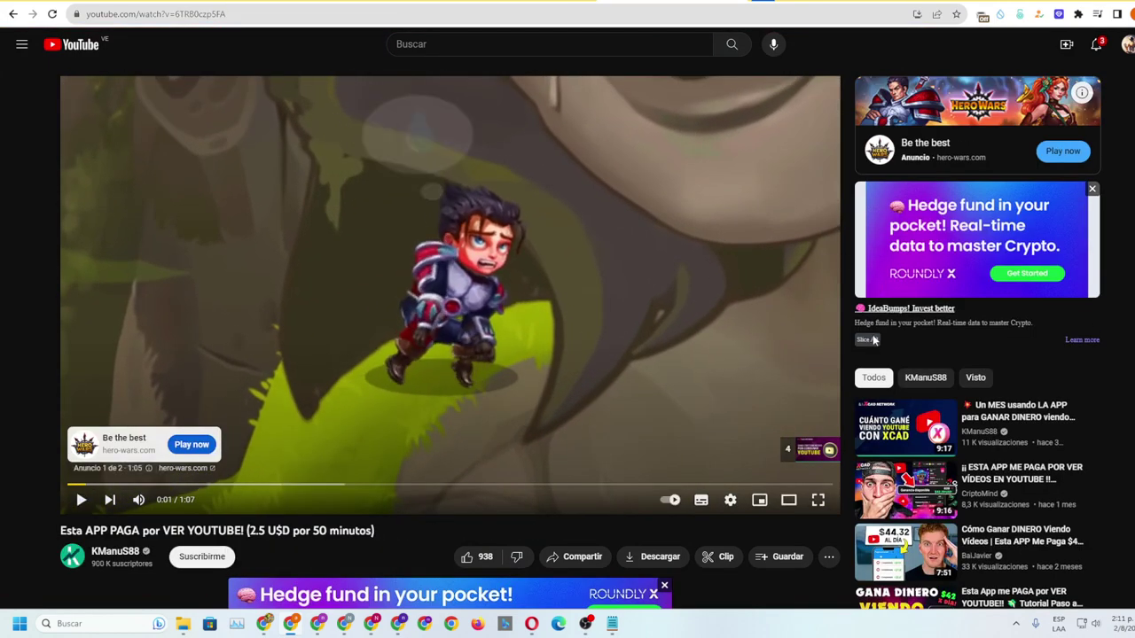
pyautogui.click(870, 344)
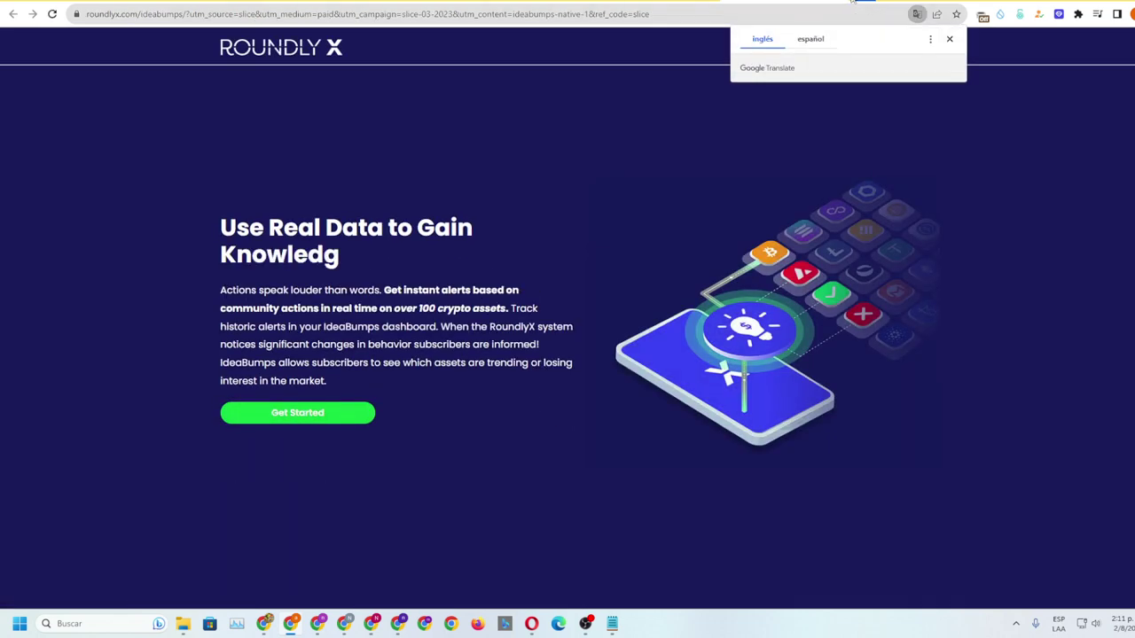
pyautogui.hotkey('ctrl', 'w')
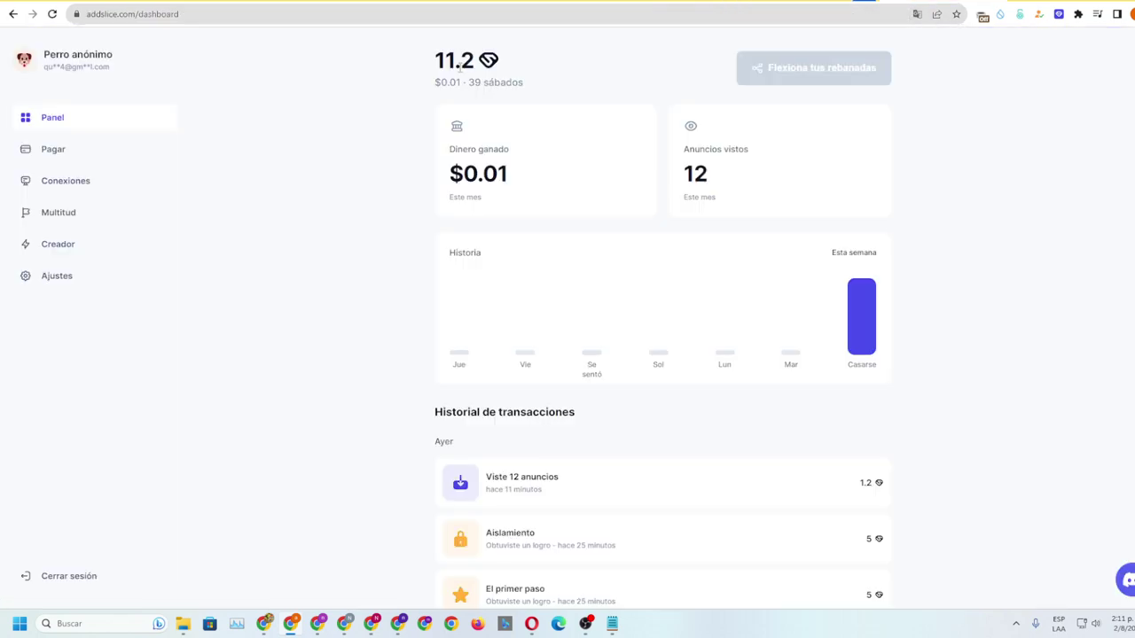
pyautogui.click(53, 13)
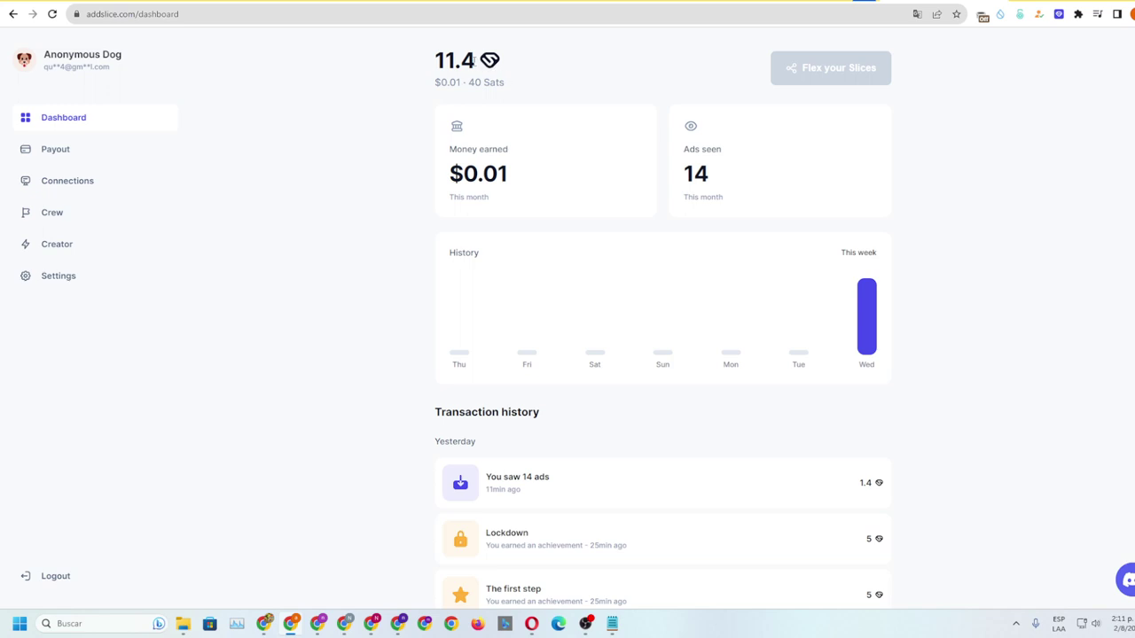
pyautogui.moveTo(481, 86)
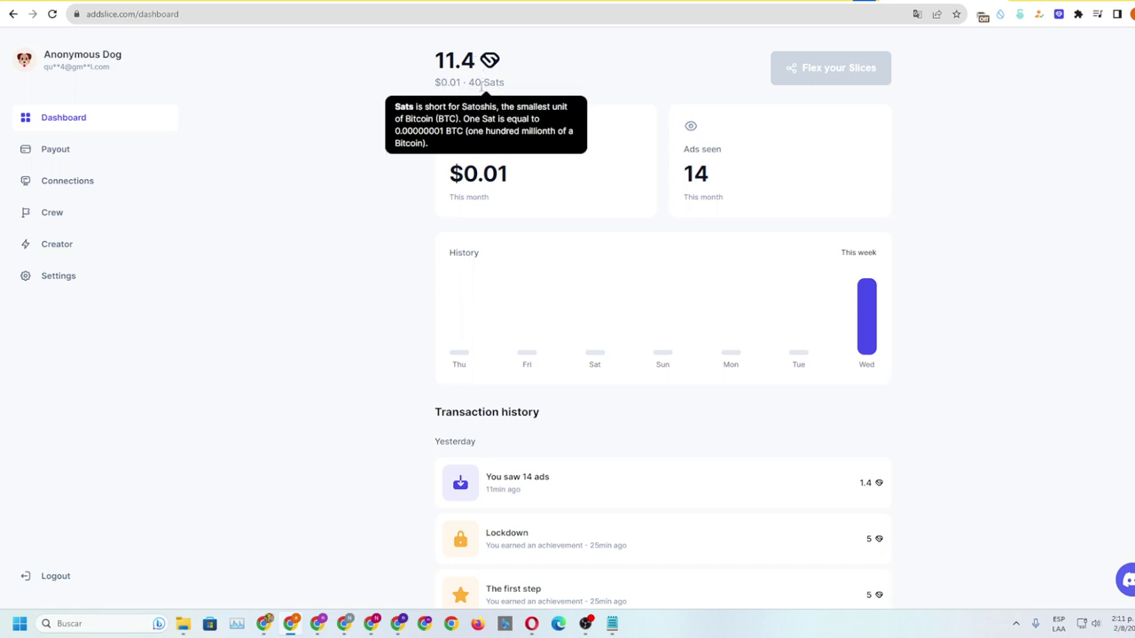